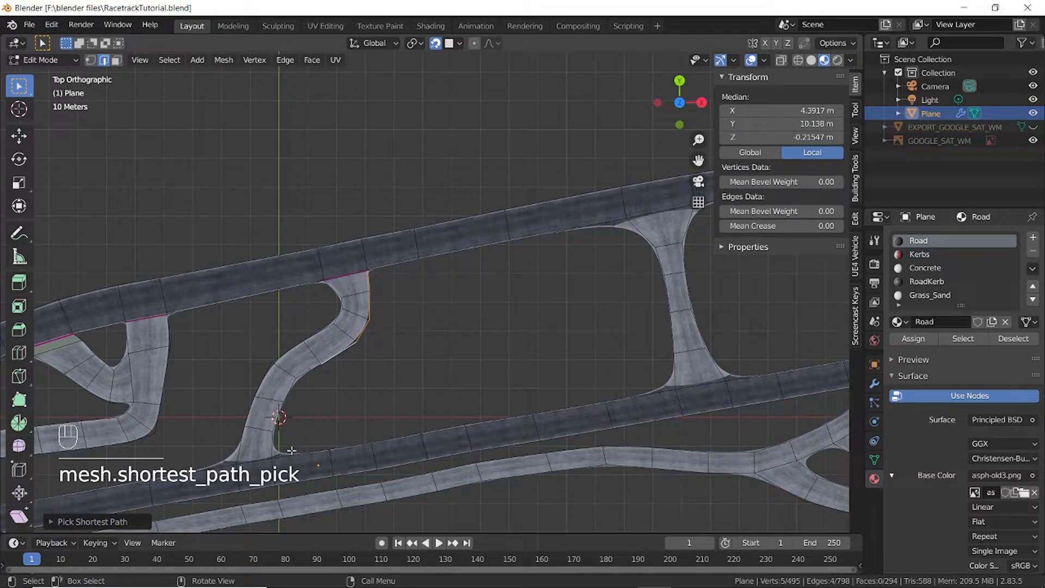
Select the closed loop of road edges around the infield and set its mean crease to 1.
ctrl+click(300, 450)
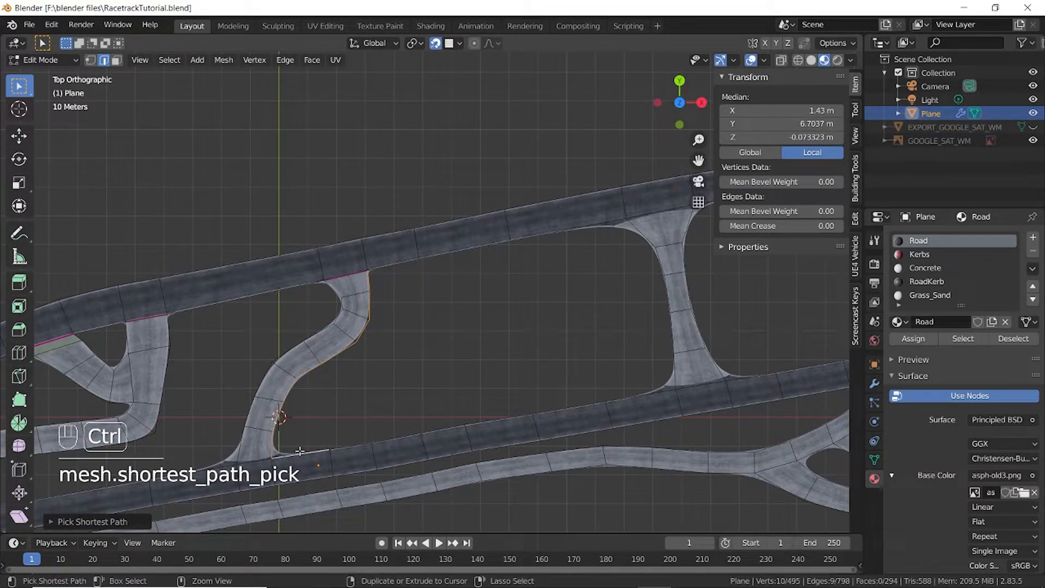
ctrl+click(551, 413)
ctrl+click(669, 346)
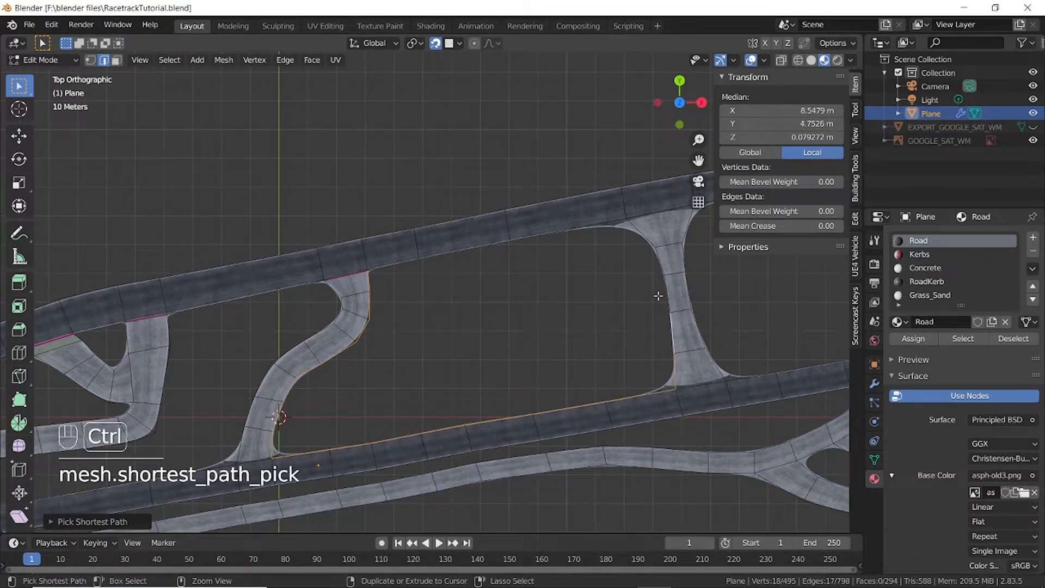
ctrl+click(648, 238)
ctrl+click(432, 256)
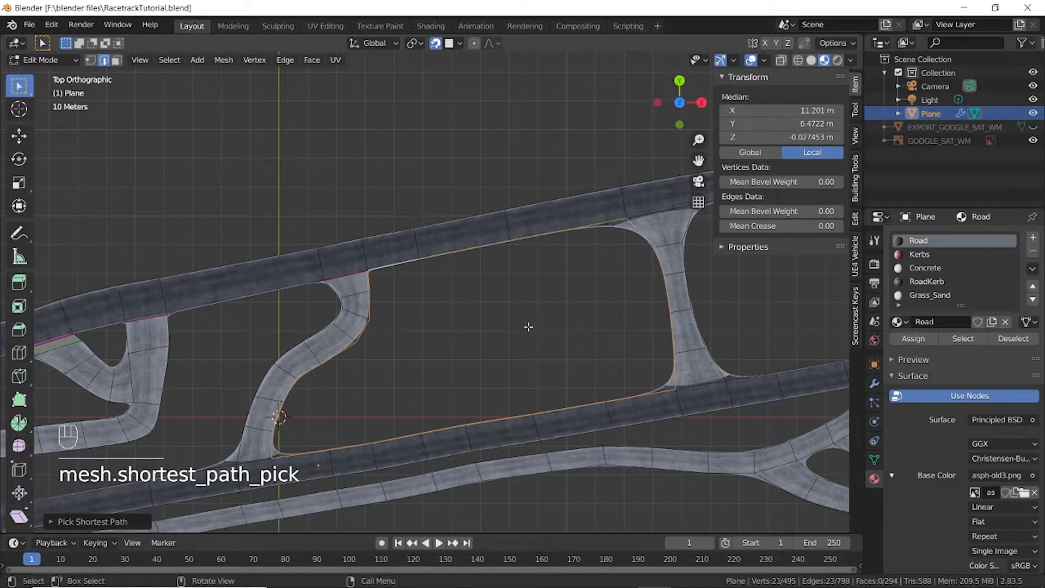
double_click(772, 226)
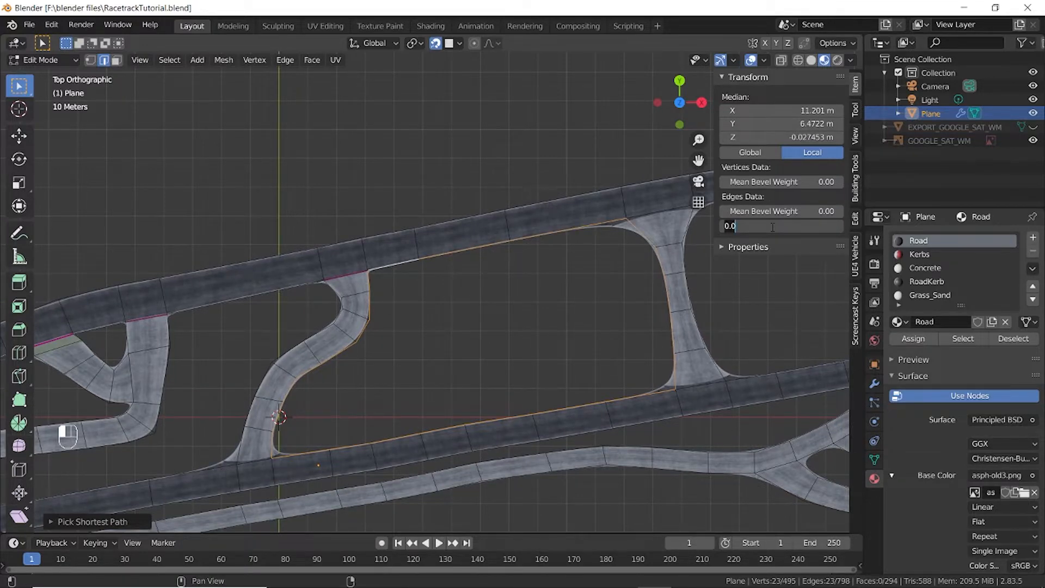
text(1)
key(Return)
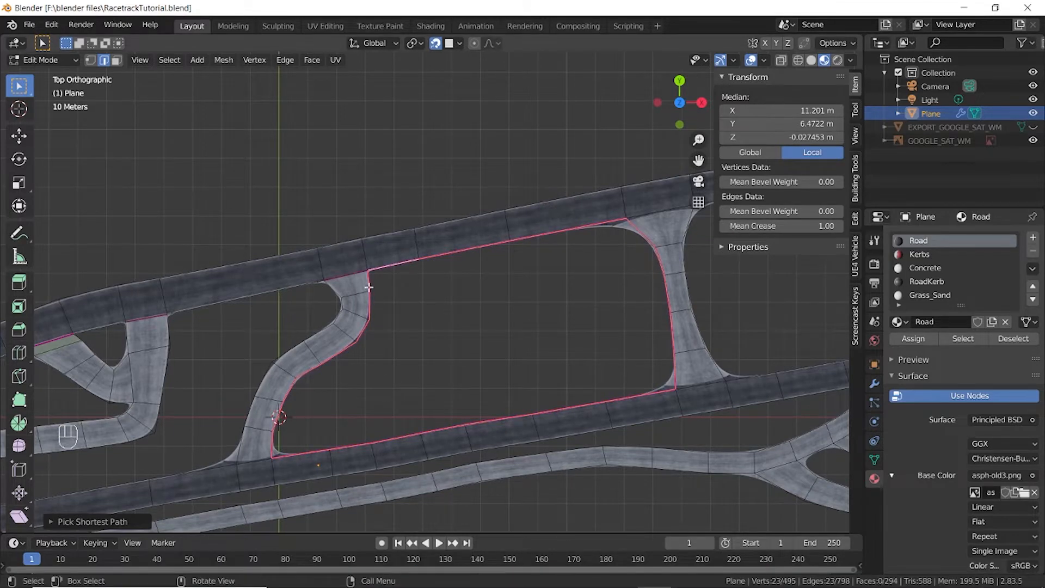
Fill the infield between the two long roads and the connecting roads with three faces.
click(403, 264)
ctrl+click(372, 438)
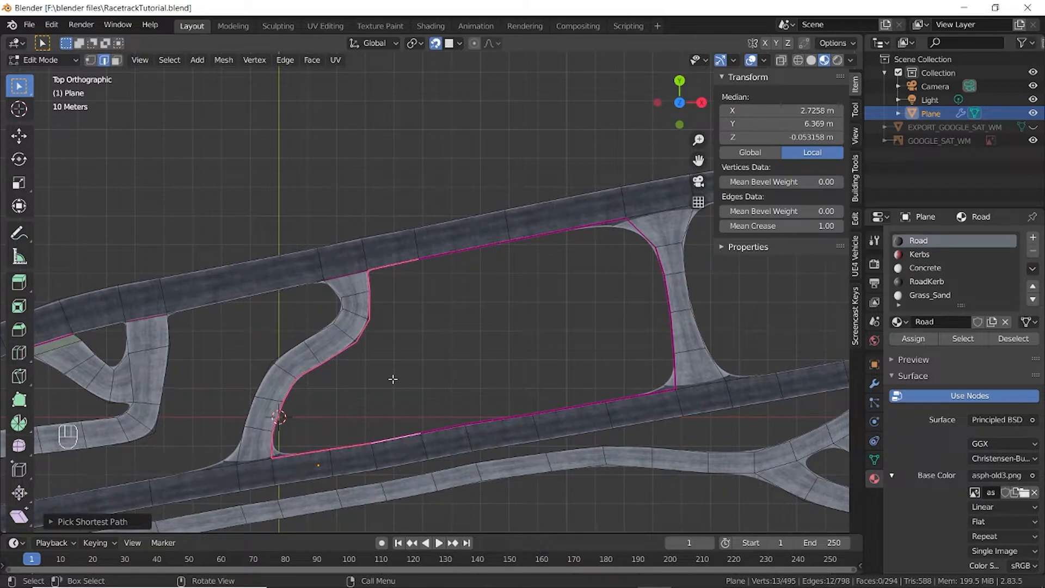
key(f)
ctrl+click(502, 411)
key(f)
click(566, 230)
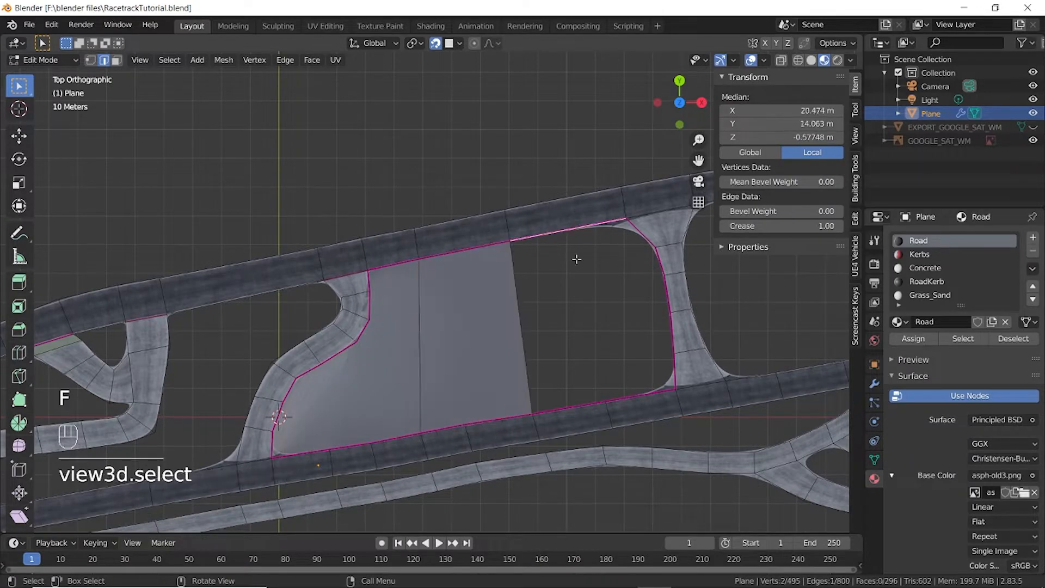
ctrl+click(604, 397)
ctrl+click(671, 325)
key(f)
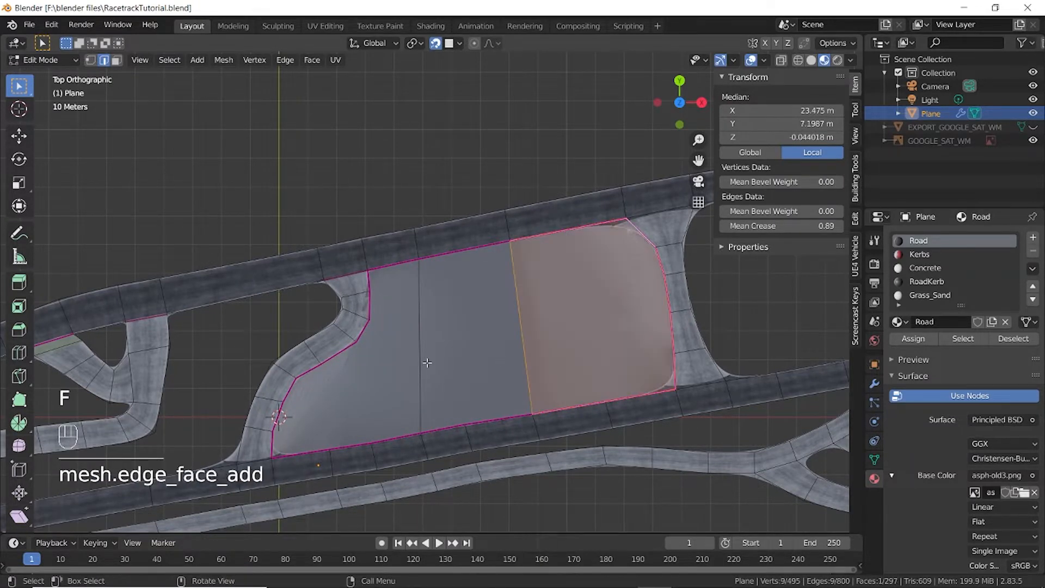
Examine how the infield fill meets the curved connecting road, close up and from an angle, by checking its border edges.
shift+middle_drag(427, 363, 529, 362)
scroll(483, 278, up, 9)
click(497, 272)
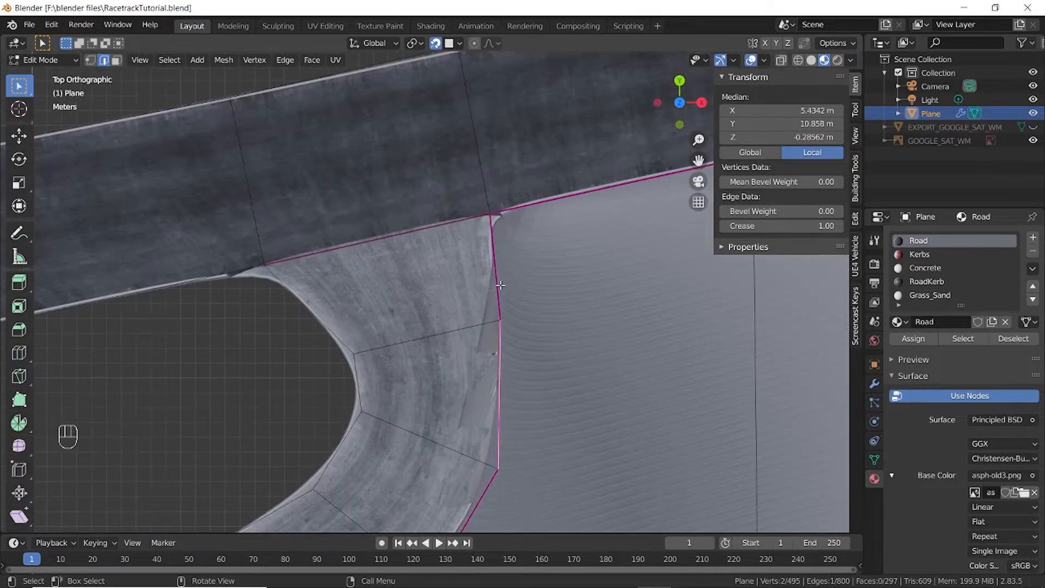
click(502, 397)
scroll(531, 452, down, 4)
shift+middle_drag(544, 474, 549, 321)
click(501, 327)
middle_drag(448, 371, 481, 384)
key(KP_7)
middle_drag(558, 317, 560, 373)
key(KP_7)
shift+middle_drag(583, 298, 478, 367)
scroll(509, 355, down, 1)
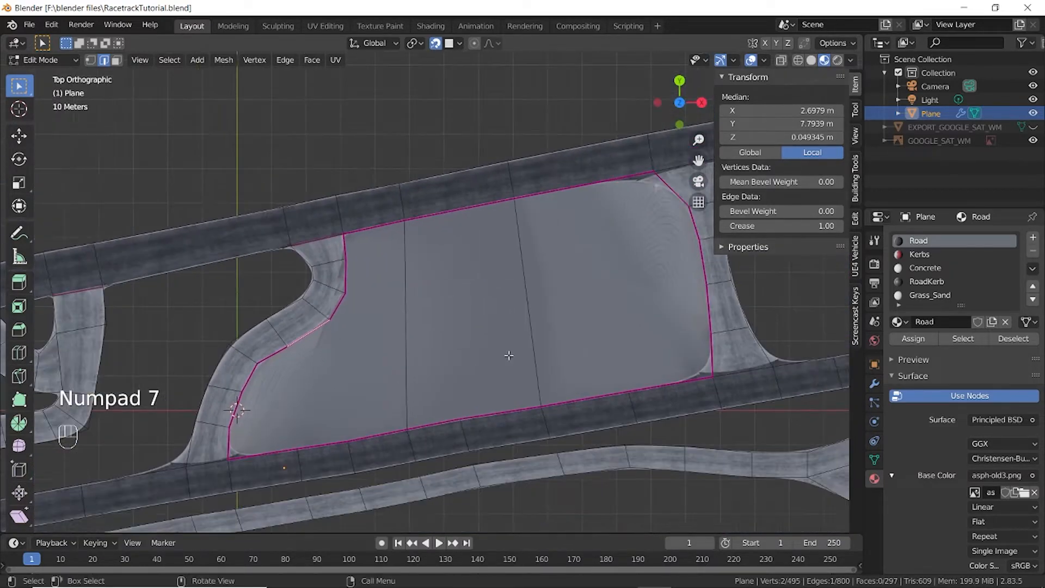
Delete the three faces that fill the infield.
click(375, 364)
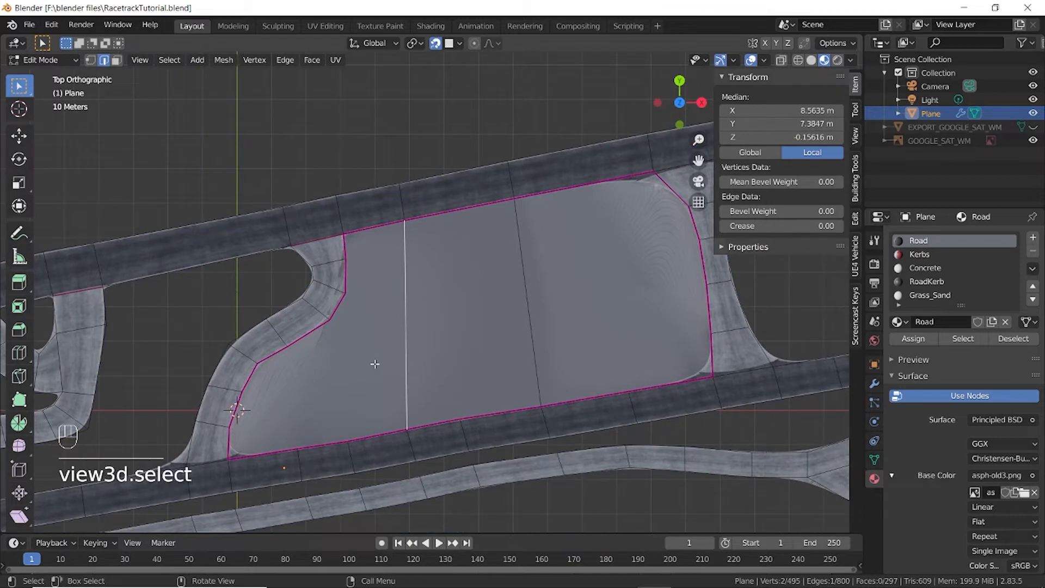
click(117, 61)
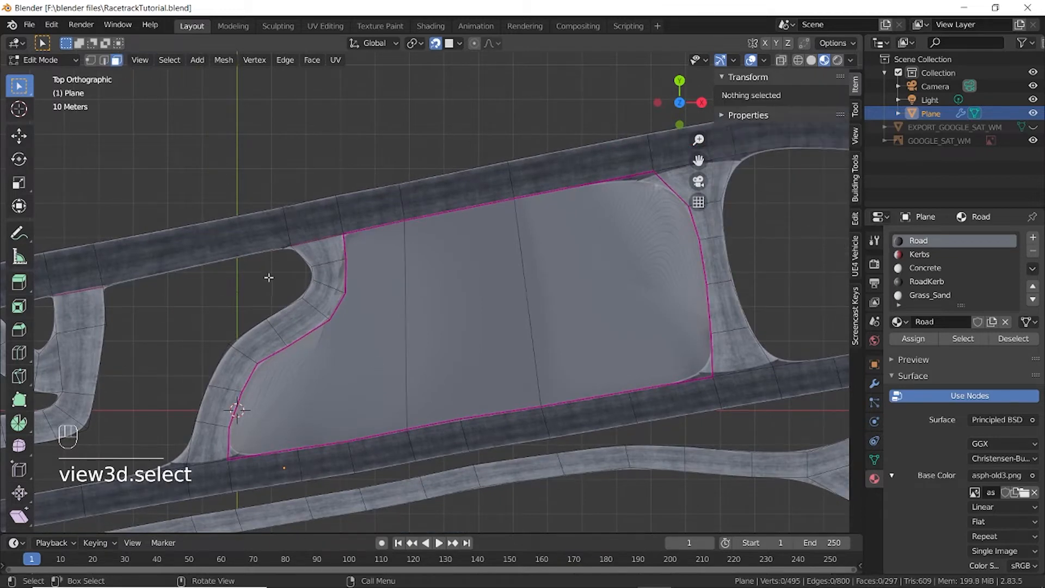
click(385, 351)
shift+click(466, 342)
shift+click(630, 318)
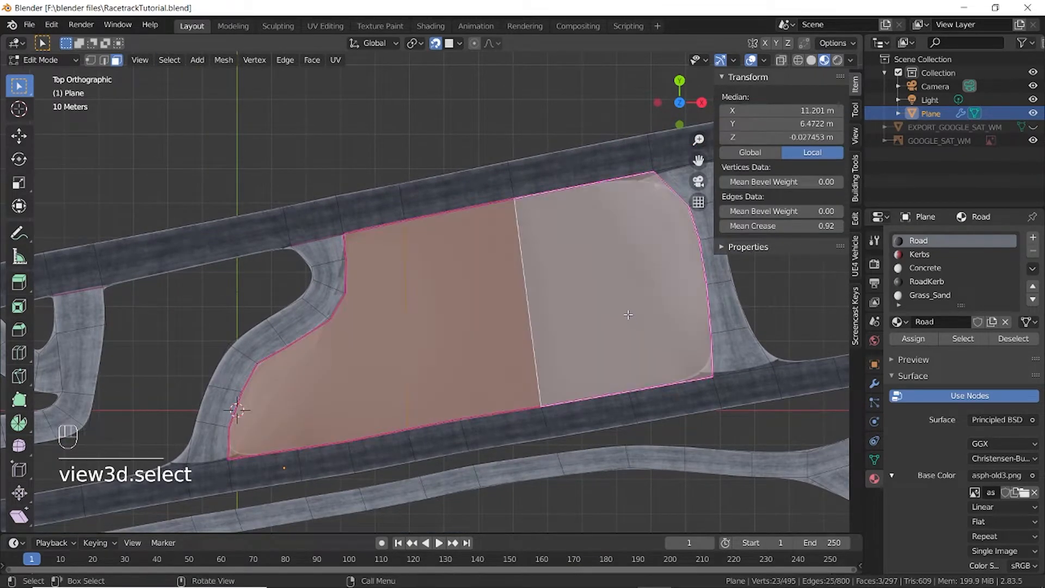
key(Delete)
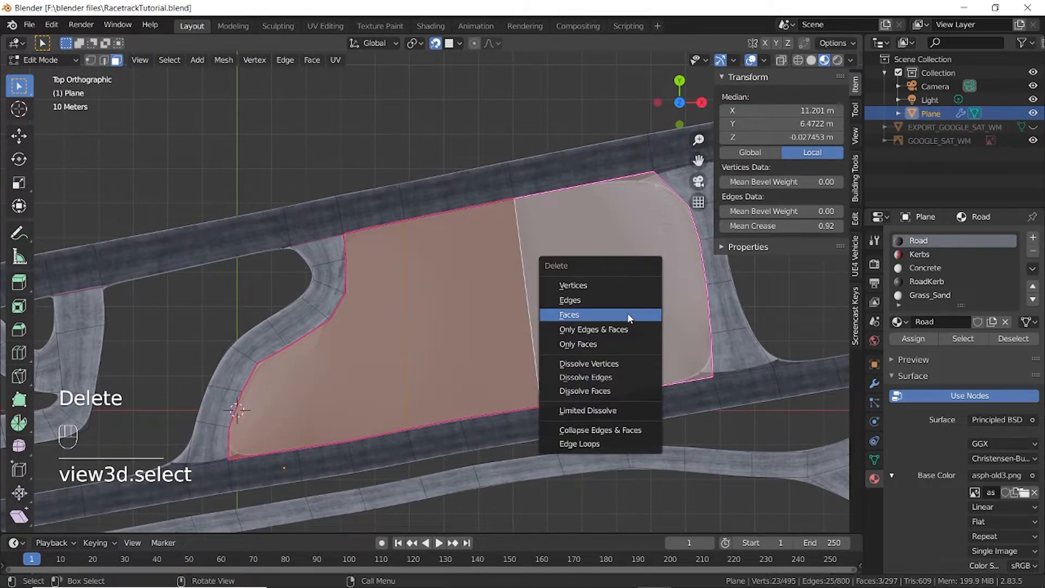
click(627, 315)
Show the EXPORT_GOOGLE_SAT_WM terrain and examine its relief around the infield from the side and from above.
click(1033, 127)
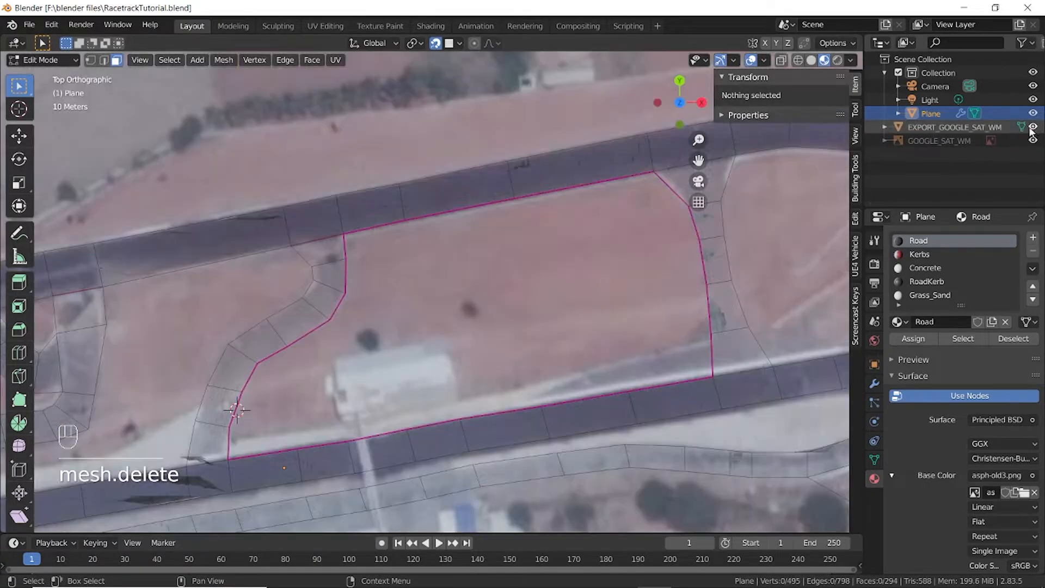
scroll(544, 304, up, 4)
middle_drag(544, 305, 493, 306)
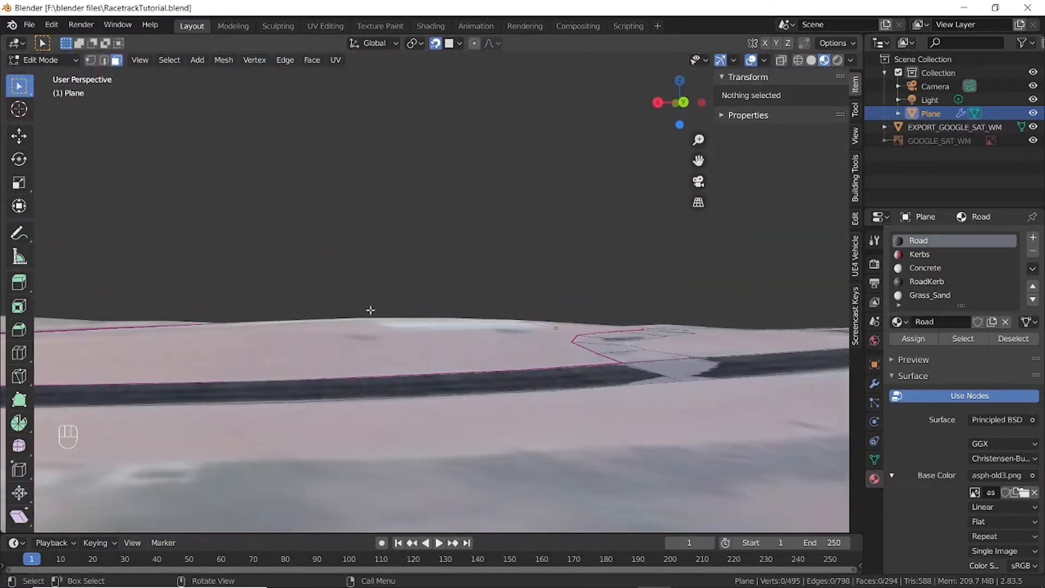
middle_drag(255, 336, 399, 361)
key(KP_7)
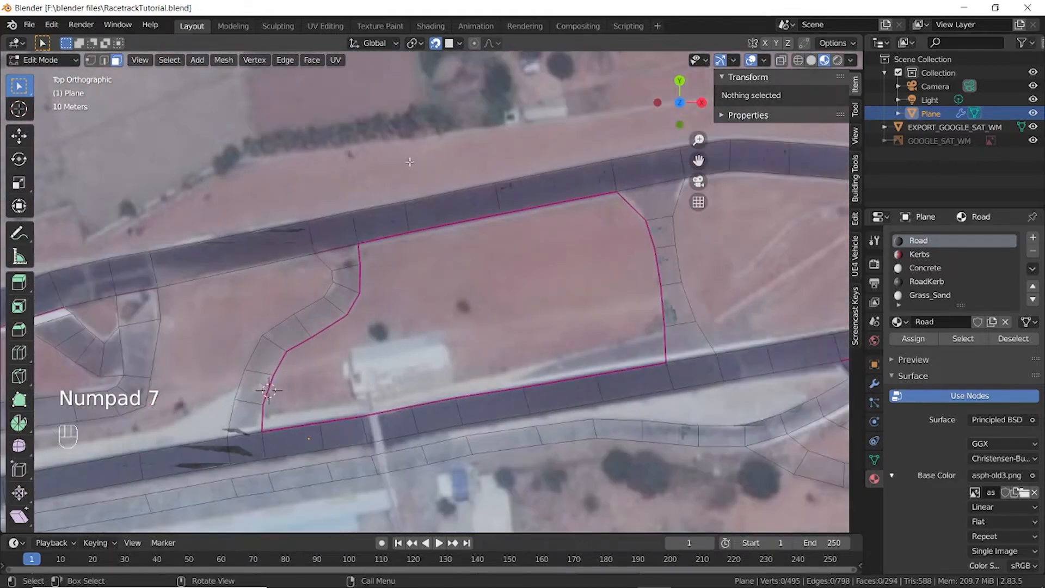
click(437, 47)
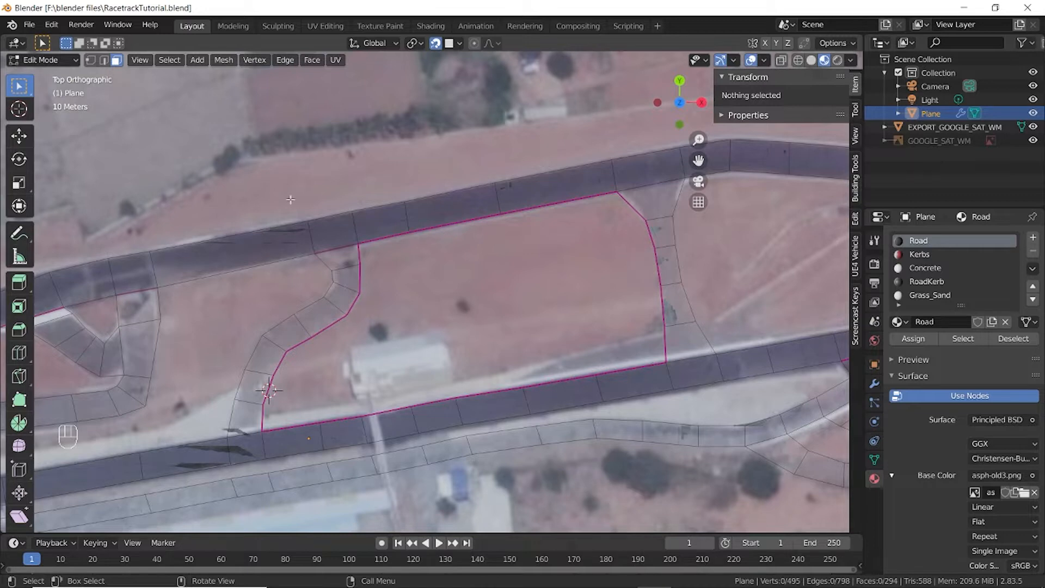
Extrude three neighbouring edges of the lower road's infield border into the infield as a first row of faces.
click(104, 62)
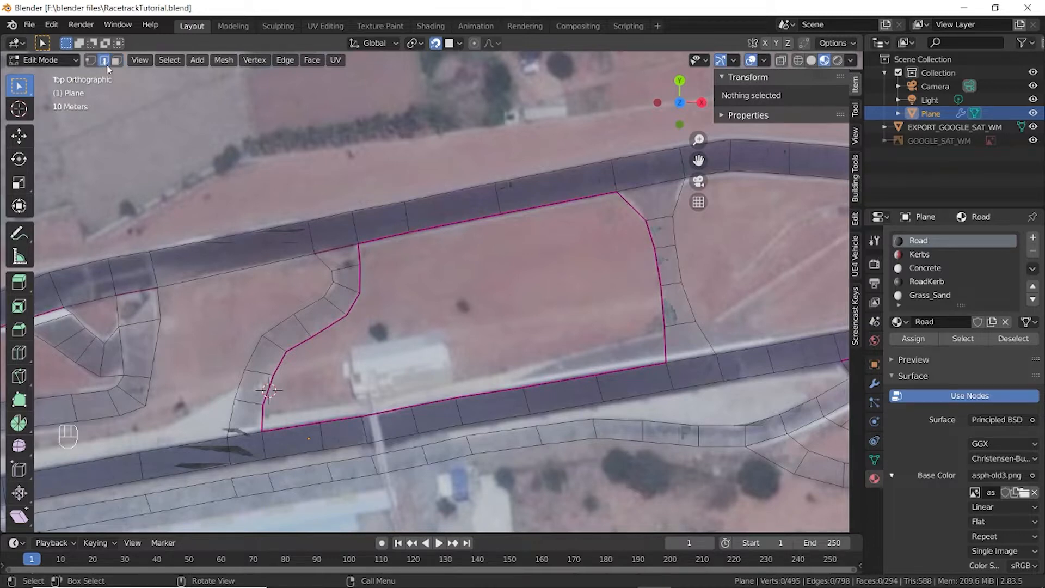
click(441, 403)
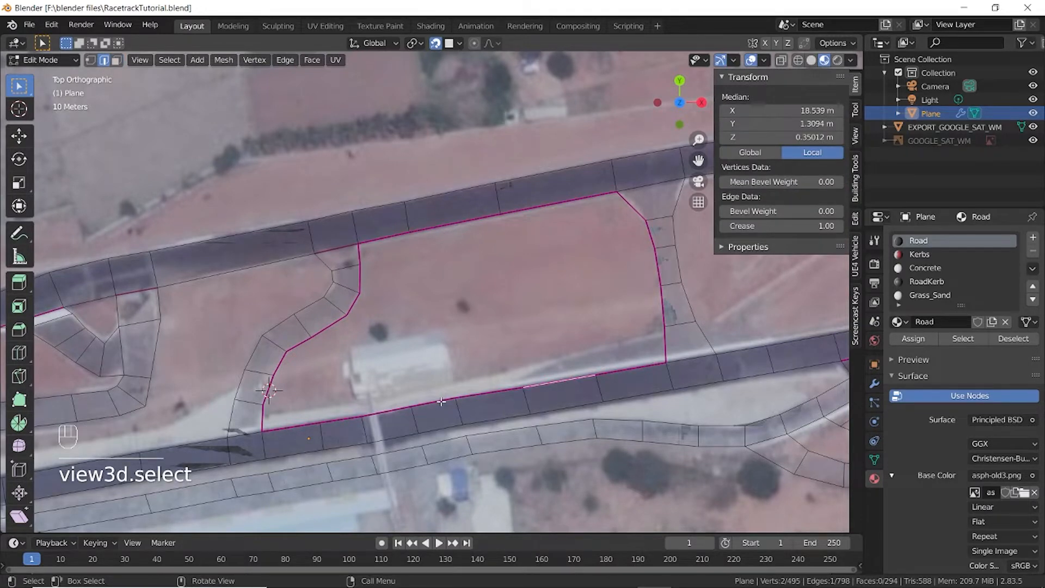
ctrl+click(441, 401)
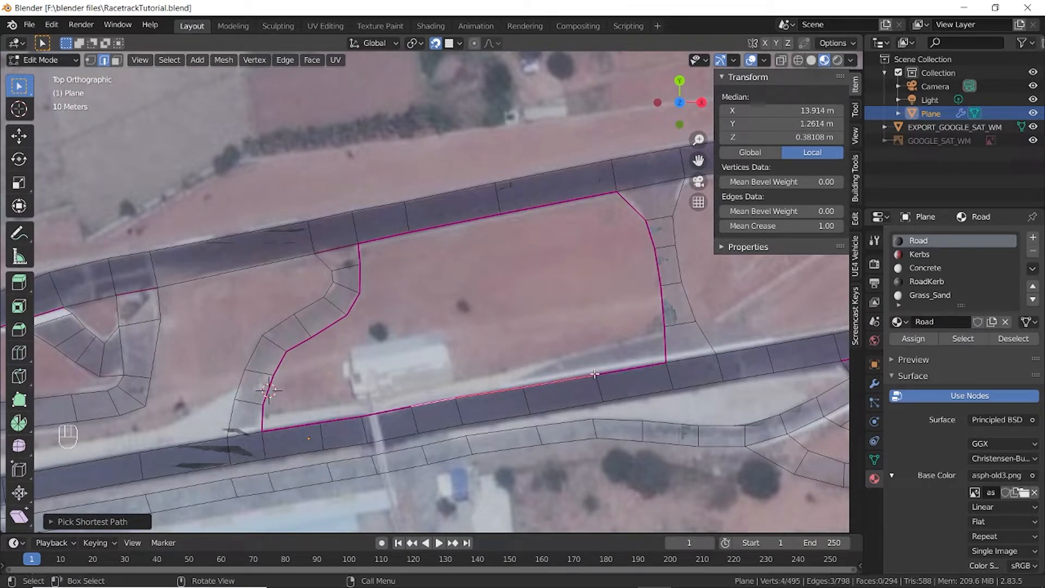
key(e)
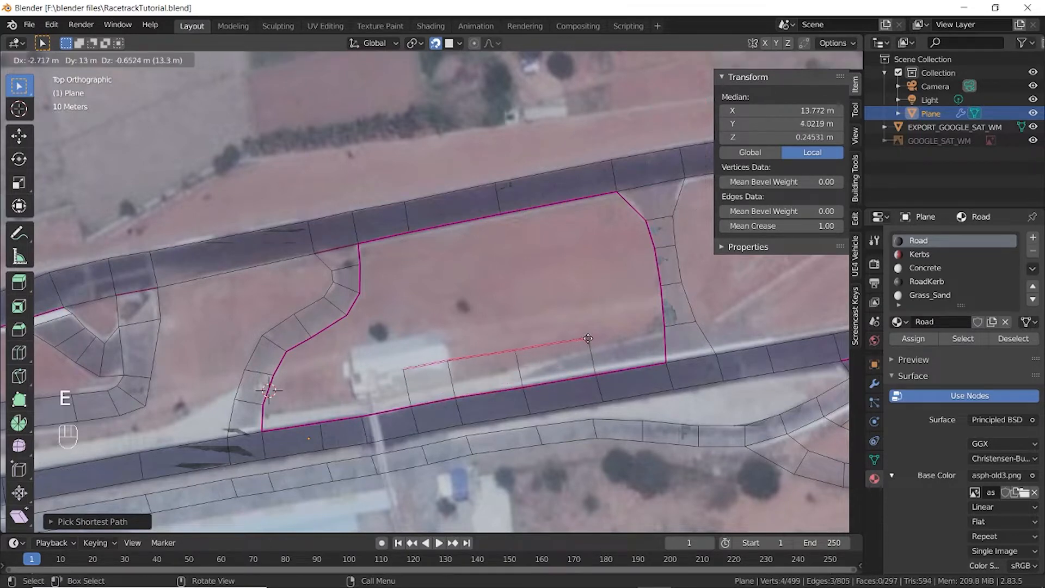
click(588, 342)
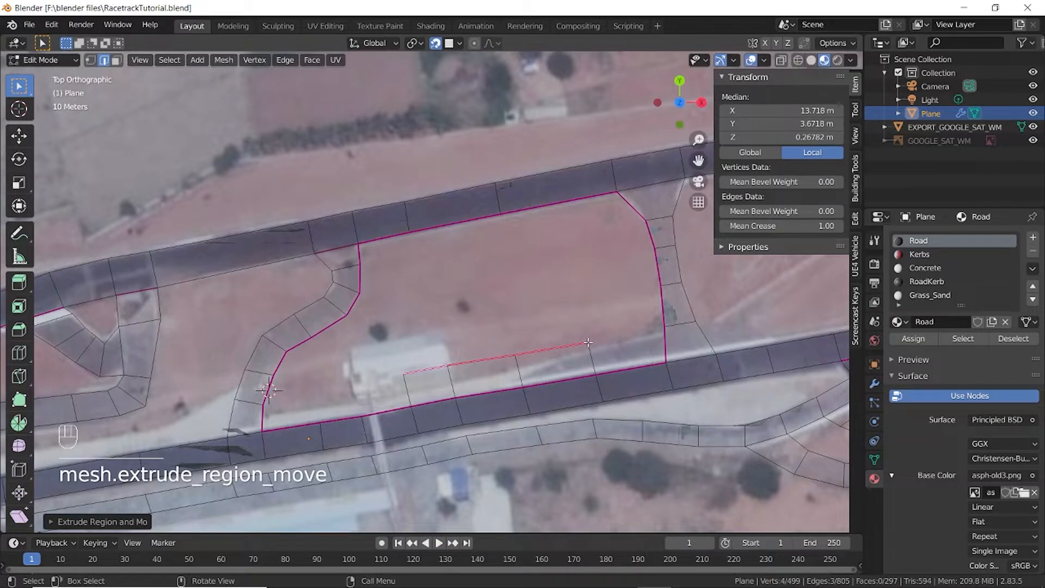
Extrude the row's outer edges three more times toward the upper road, the first about 14 m and the last about 11 m.
key(e)
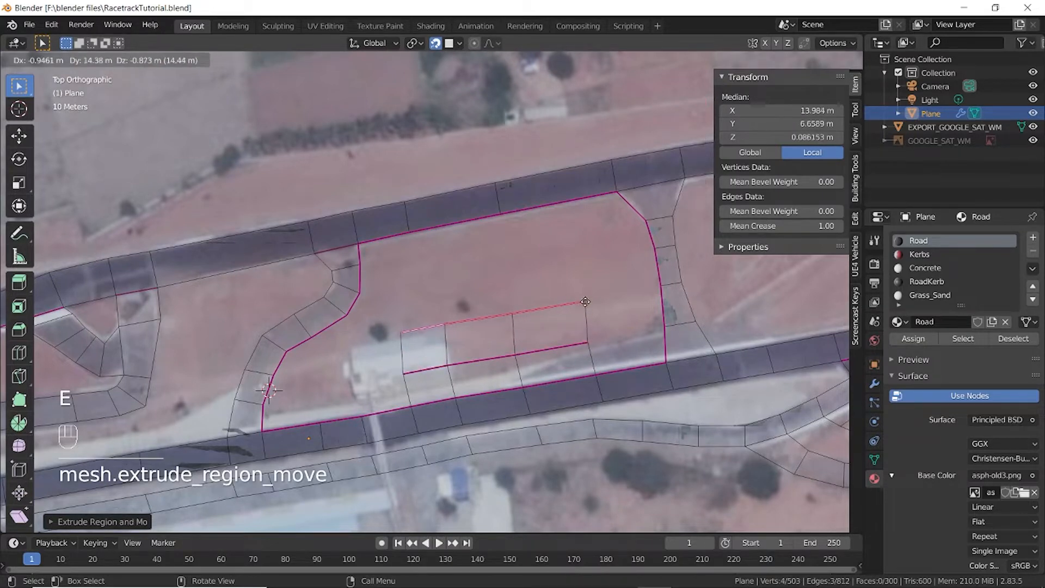
click(585, 302)
key(e)
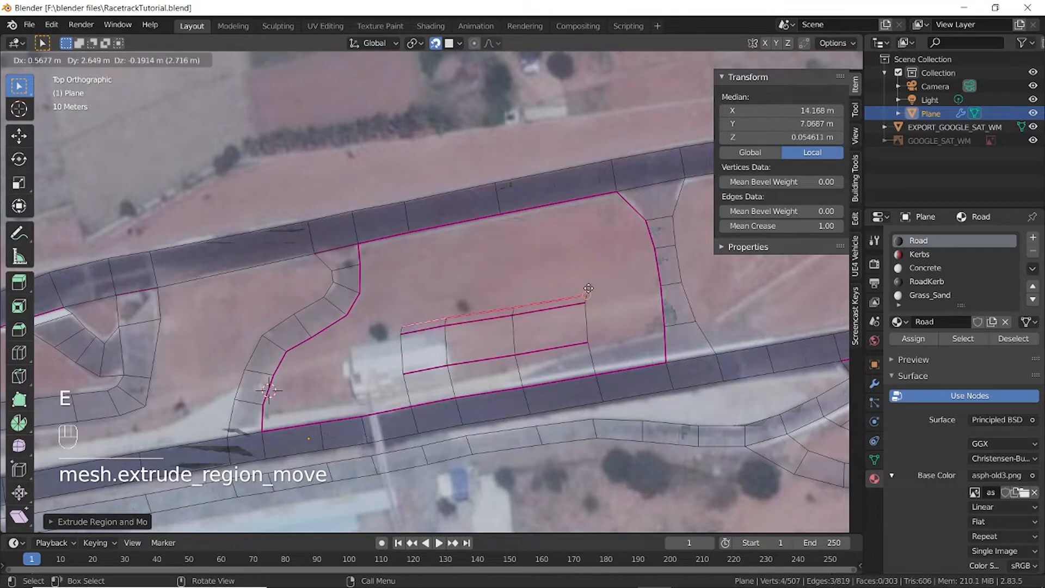
click(592, 254)
key(e)
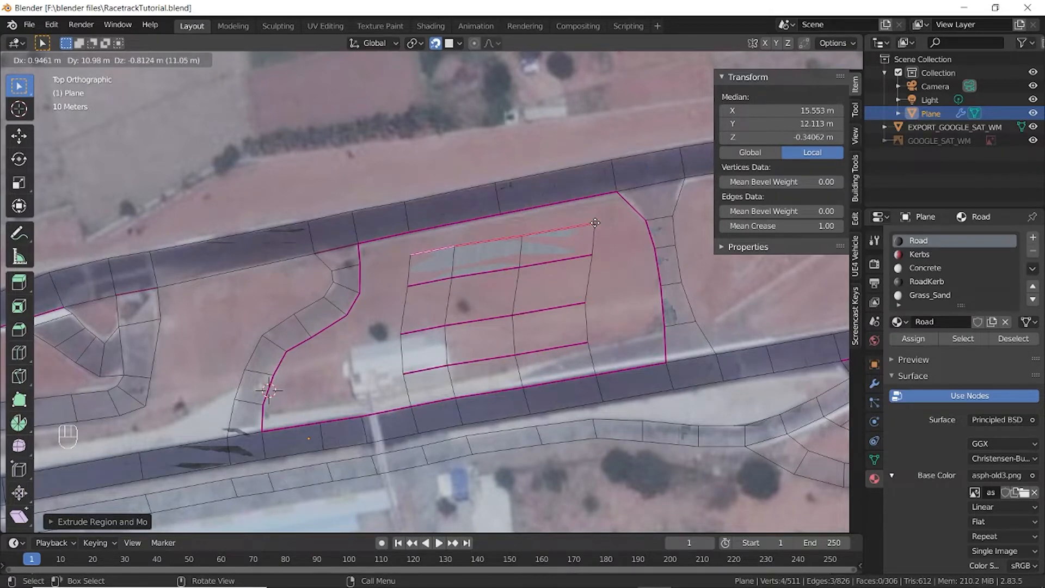
click(595, 223)
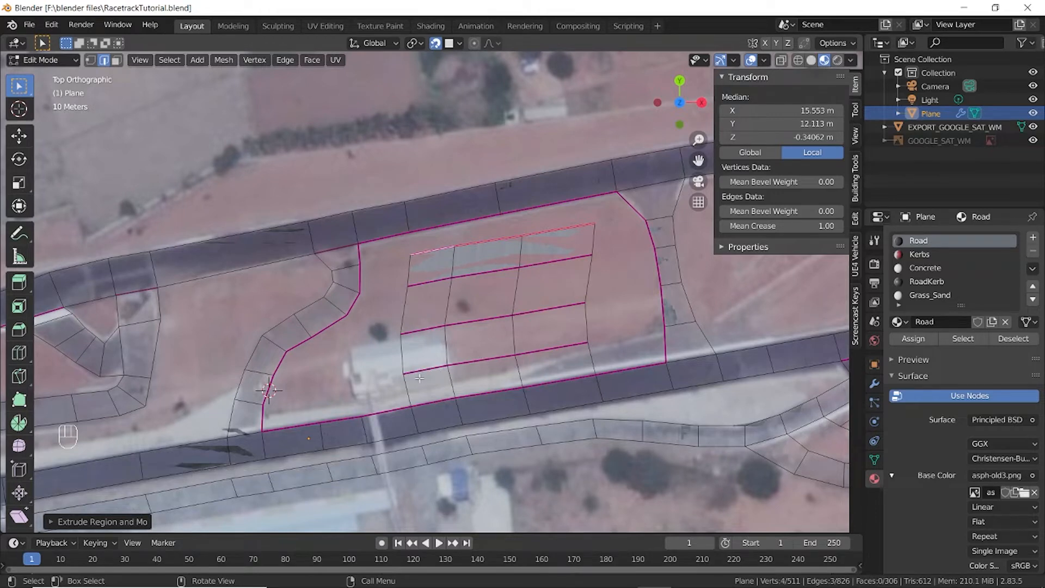
Move the two lower vertices of the new infield grid's leftmost column so they snap onto the terrain.
click(92, 59)
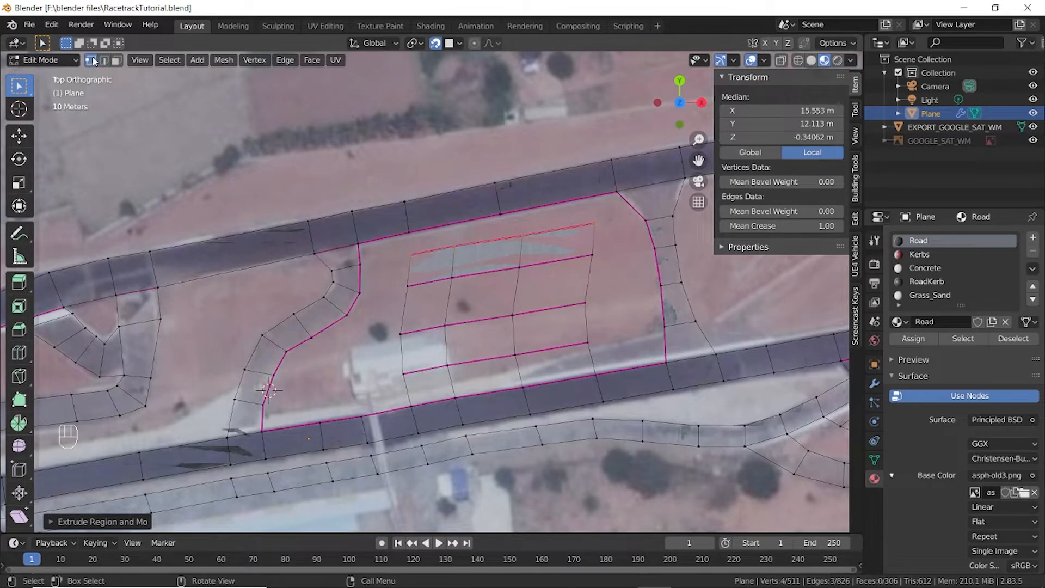
click(404, 373)
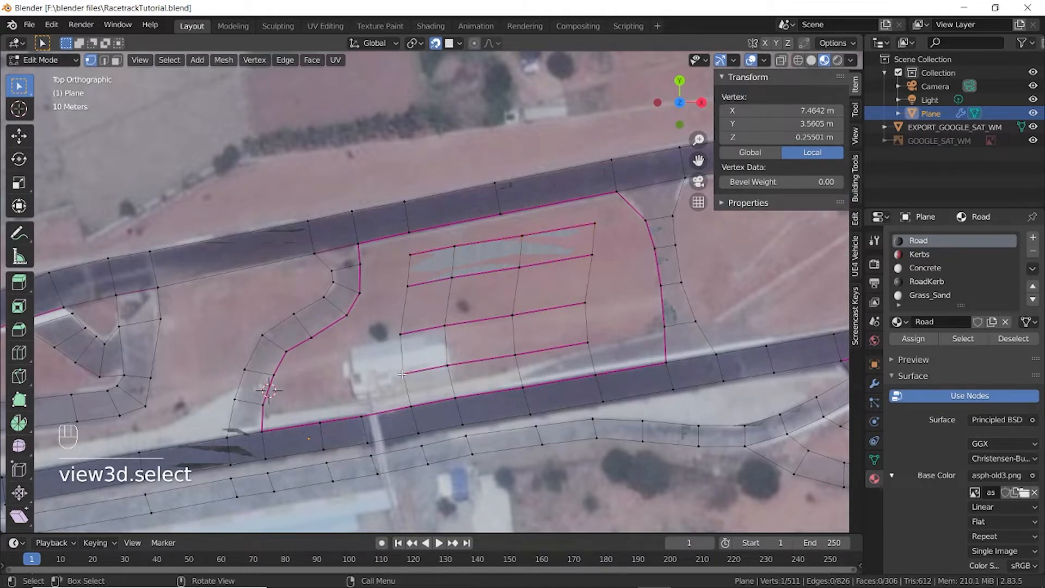
key(g)
click(405, 373)
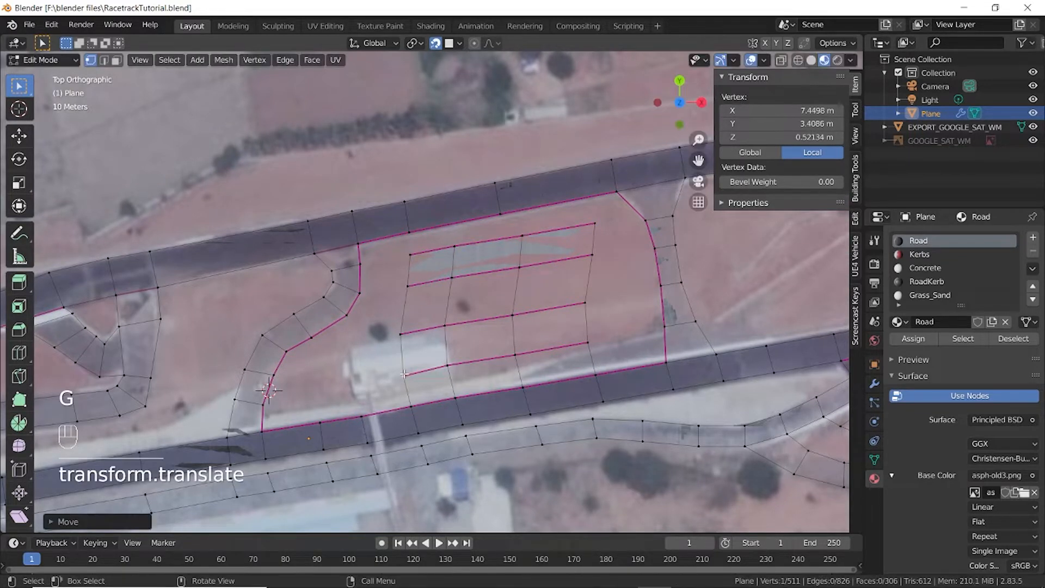
click(399, 333)
key(g)
click(400, 332)
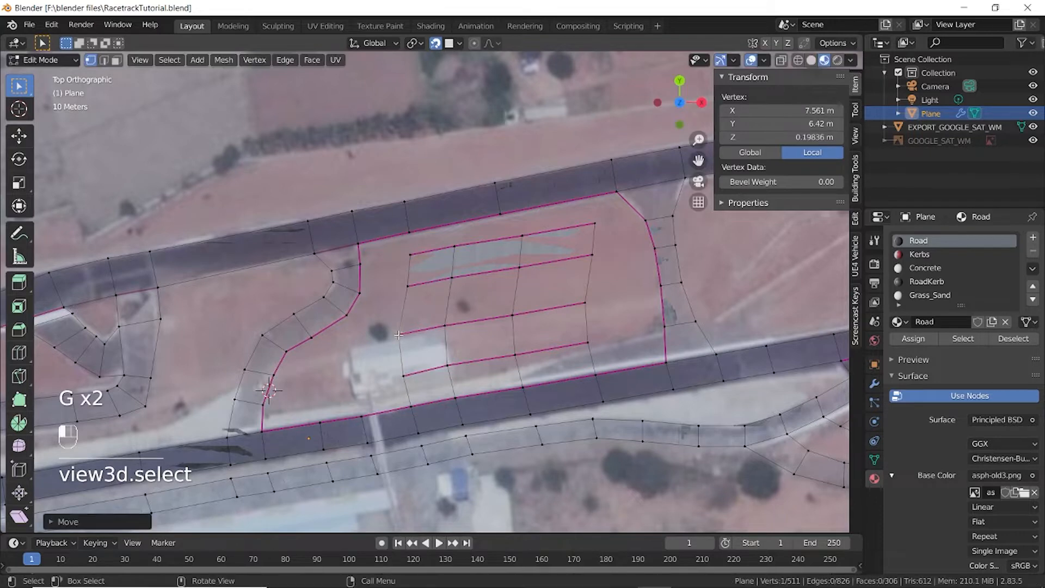
Move the two upper vertices of the infield grid's leftmost column so they snap onto the terrain.
click(408, 285)
key(g)
click(405, 258)
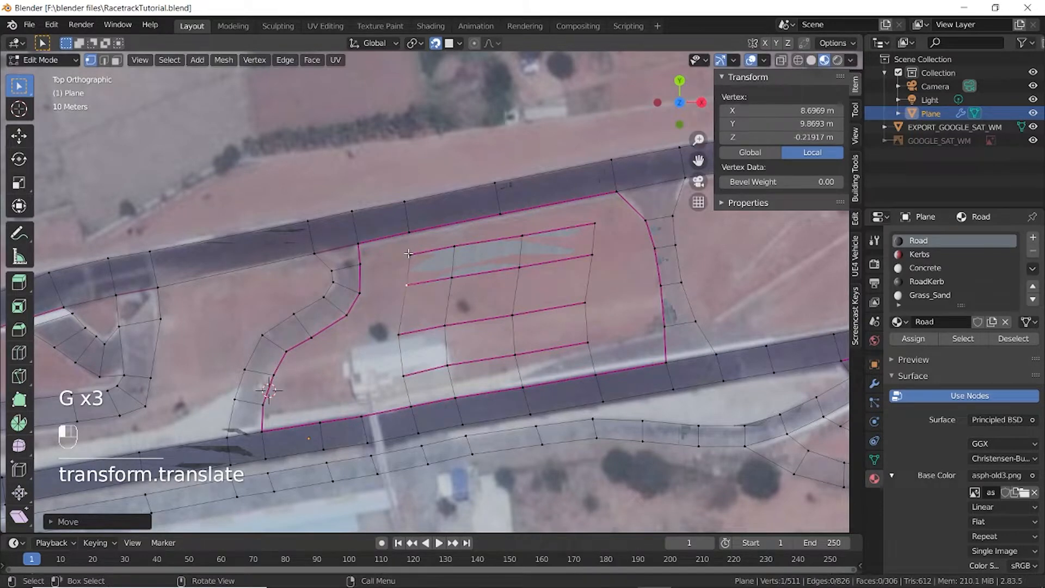
click(408, 253)
key(g)
click(408, 254)
Snap the two upper vertices of the infield grid's second column onto the terrain surface.
click(454, 245)
key(g)
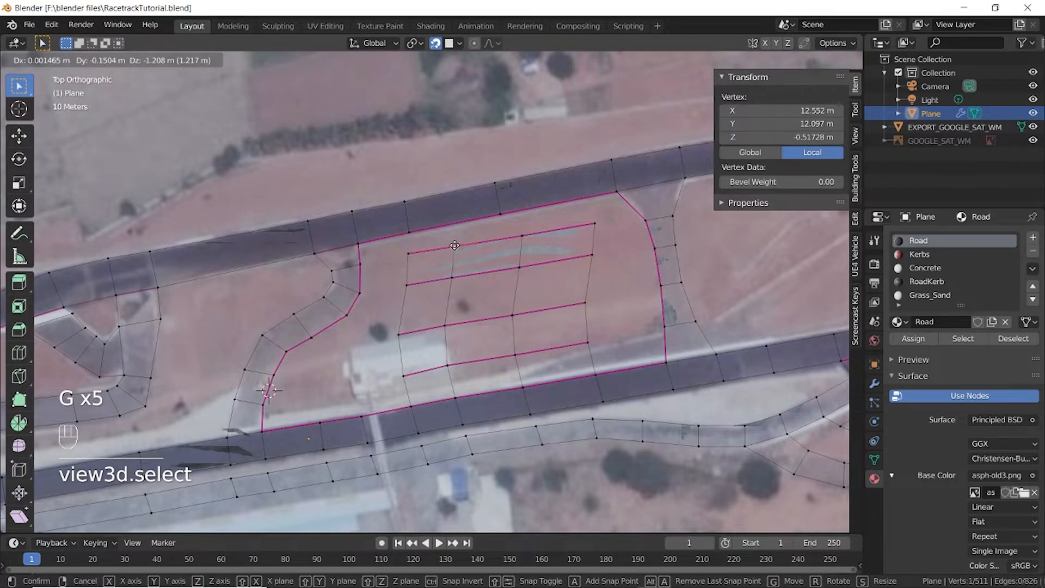
click(455, 245)
click(452, 277)
key(g)
click(452, 278)
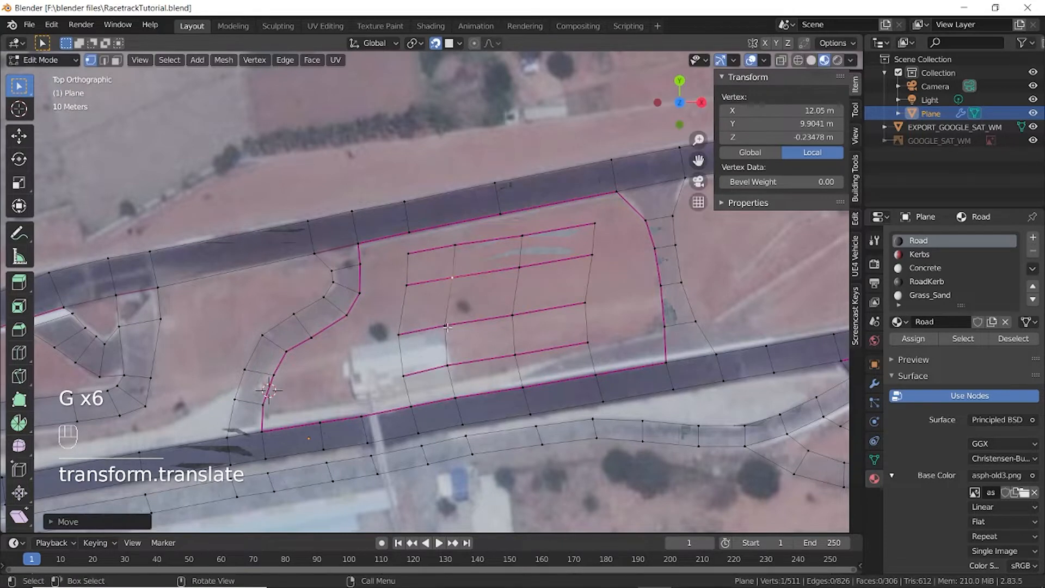
Snap the two lower extruded vertices of the infield grid's second column onto the terrain surface.
click(445, 326)
key(g)
click(446, 326)
click(447, 365)
key(g)
Snap the two lower extruded vertices of the infield grid's third column onto the terrain surface.
click(511, 316)
key(g)
click(511, 315)
click(515, 355)
key(g)
click(515, 353)
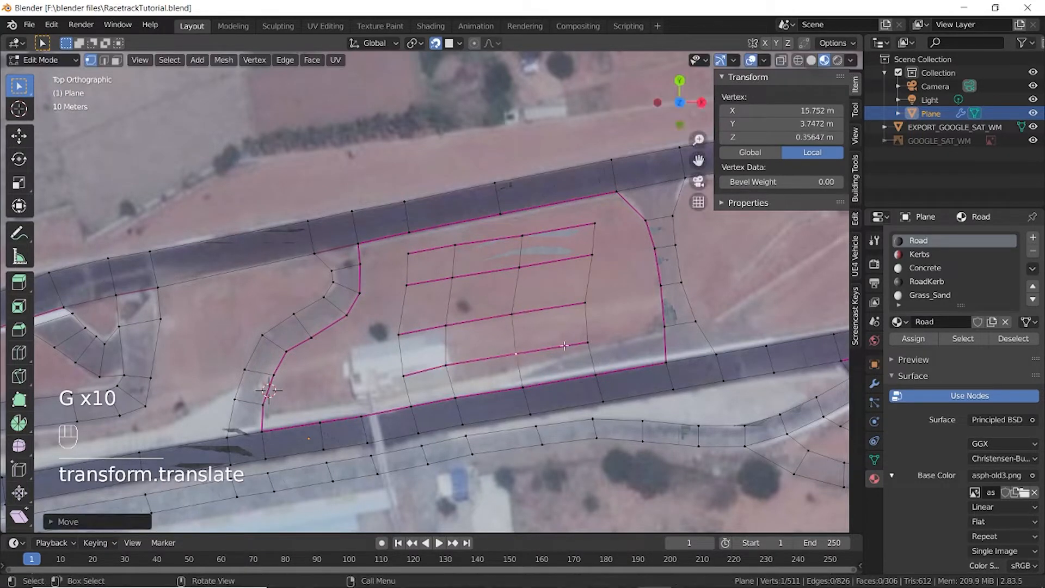
Snap the three upper vertices of the infield grid's rightmost column onto the terrain surface.
click(585, 303)
key(g)
click(586, 304)
click(592, 255)
key(g)
click(594, 256)
click(595, 223)
key(g)
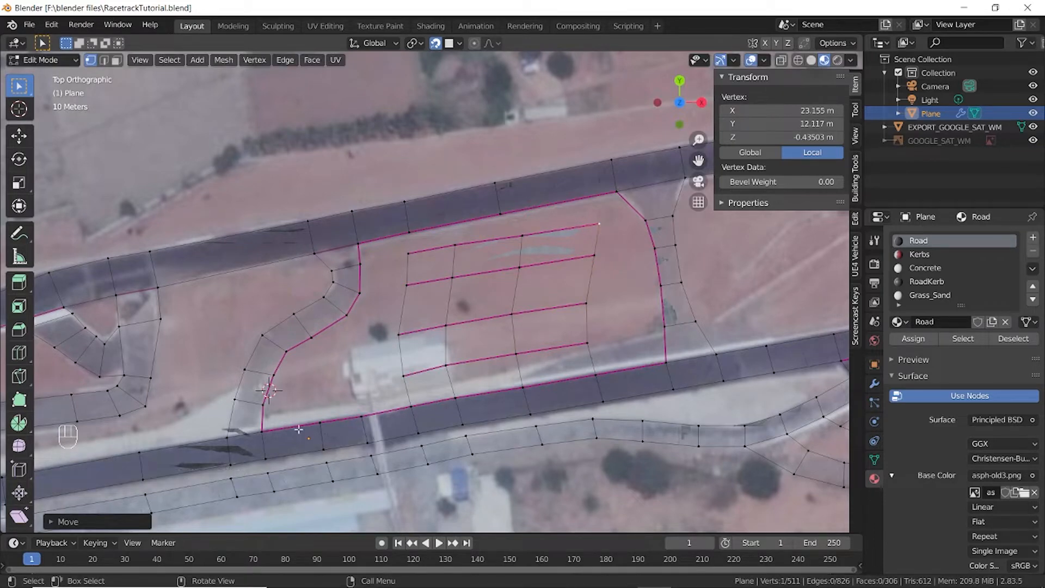
click(281, 364)
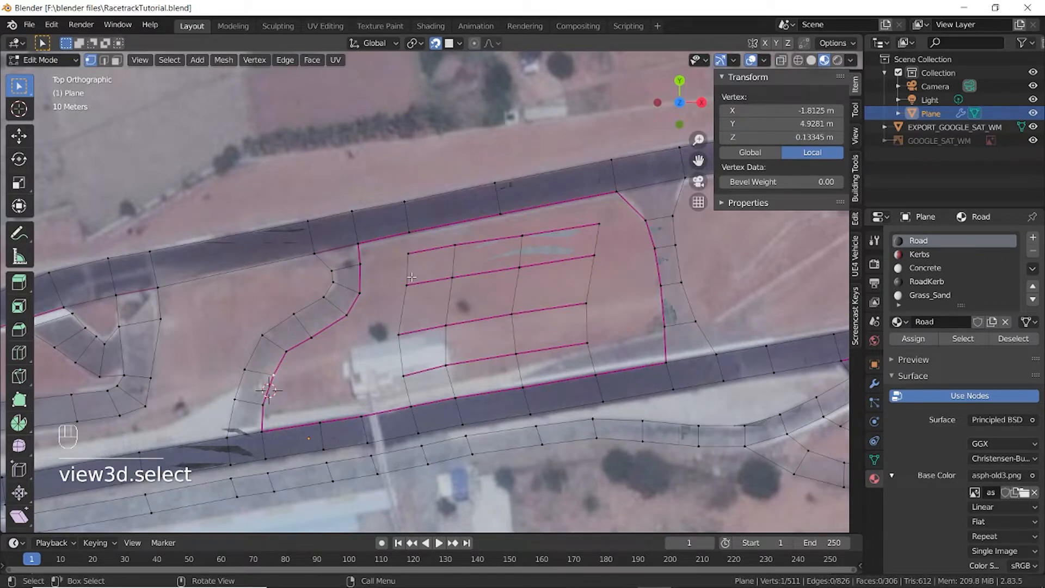
Move the edges of the infield grid's top row slightly toward the upper road.
key(2)
click(435, 250)
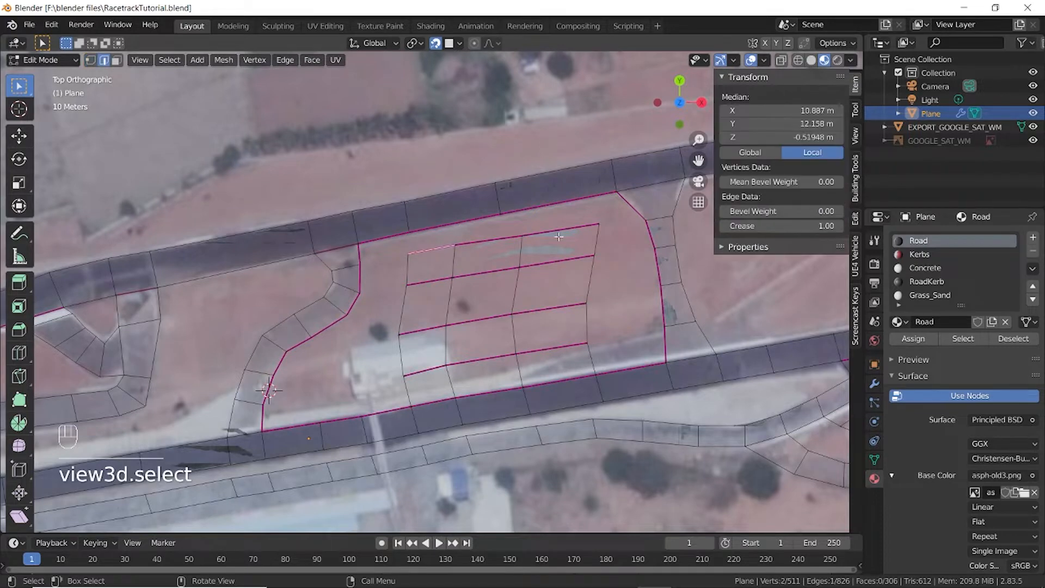
ctrl+click(559, 236)
key(g)
click(305, 201)
key(1)
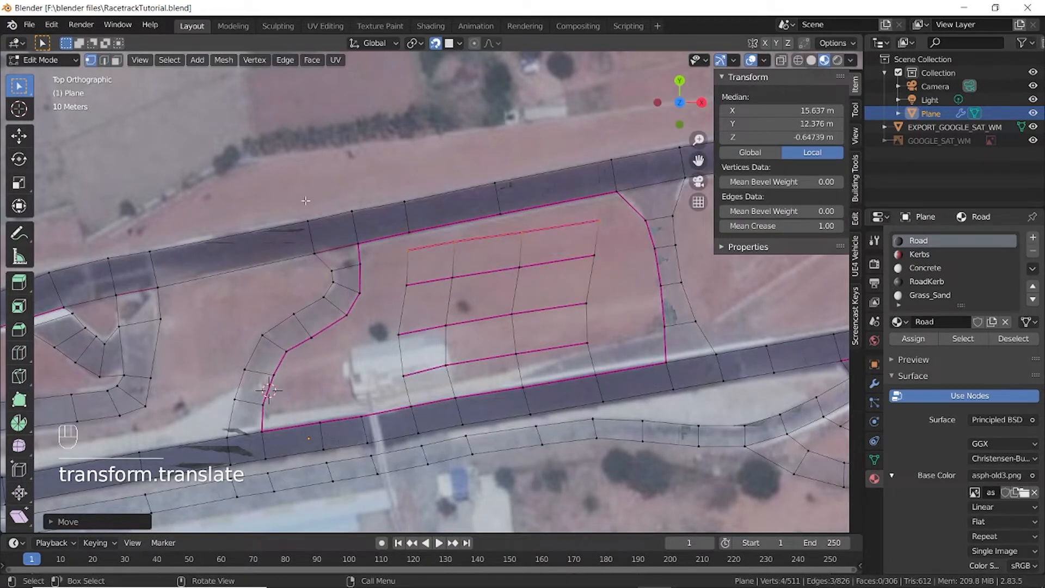
Snap the two left vertices of the grid's top row onto the terrain, nudging them to the right.
click(409, 250)
key(g)
click(412, 249)
click(458, 240)
key(g)
click(468, 238)
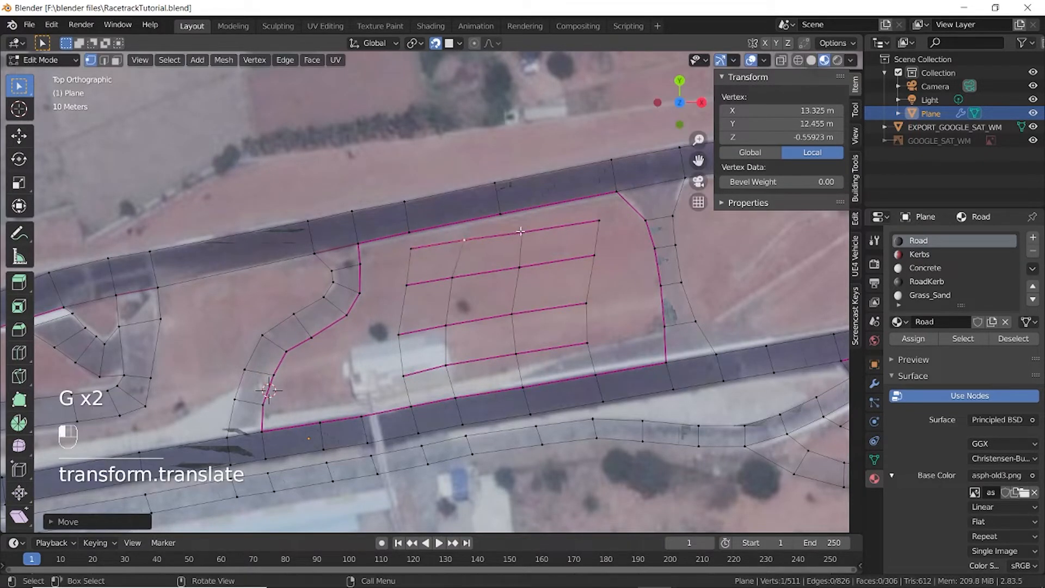
Snap the two right vertices of the grid's top row onto the terrain, moving the end vertex toward the road corner.
click(520, 231)
key(g)
click(514, 231)
click(599, 221)
key(g)
click(607, 214)
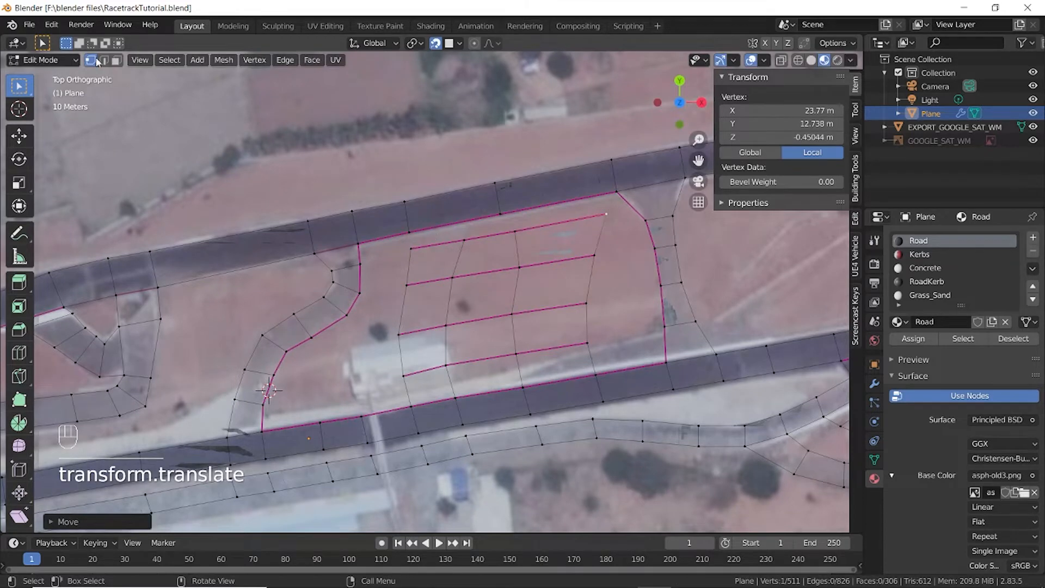
Fill the gap between the grid's top row and the upper road border with a single face.
click(103, 61)
shift+click(416, 250)
shift+click(554, 223)
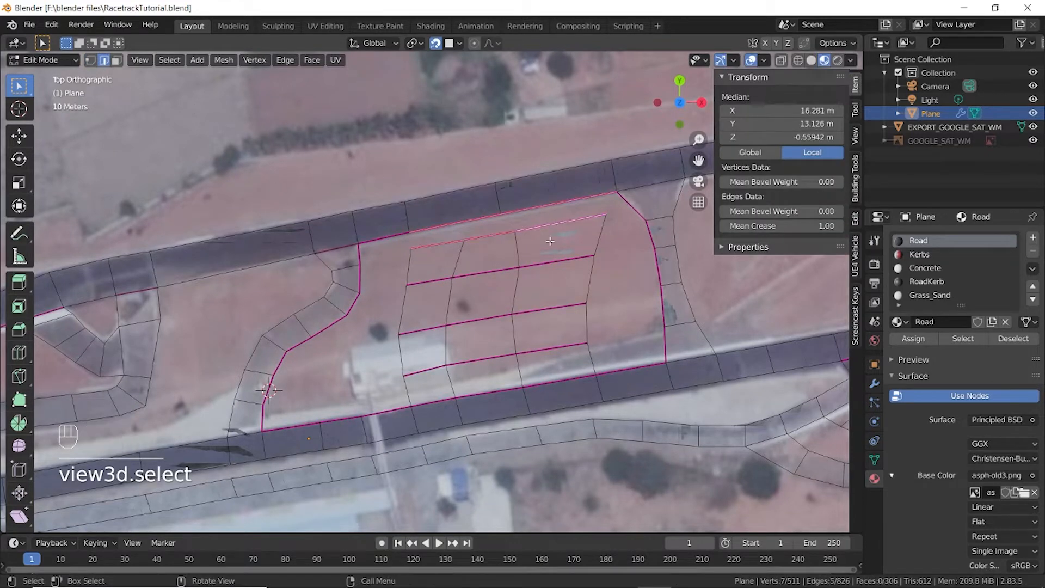
middle_drag(436, 320, 506, 405)
key(KP_7)
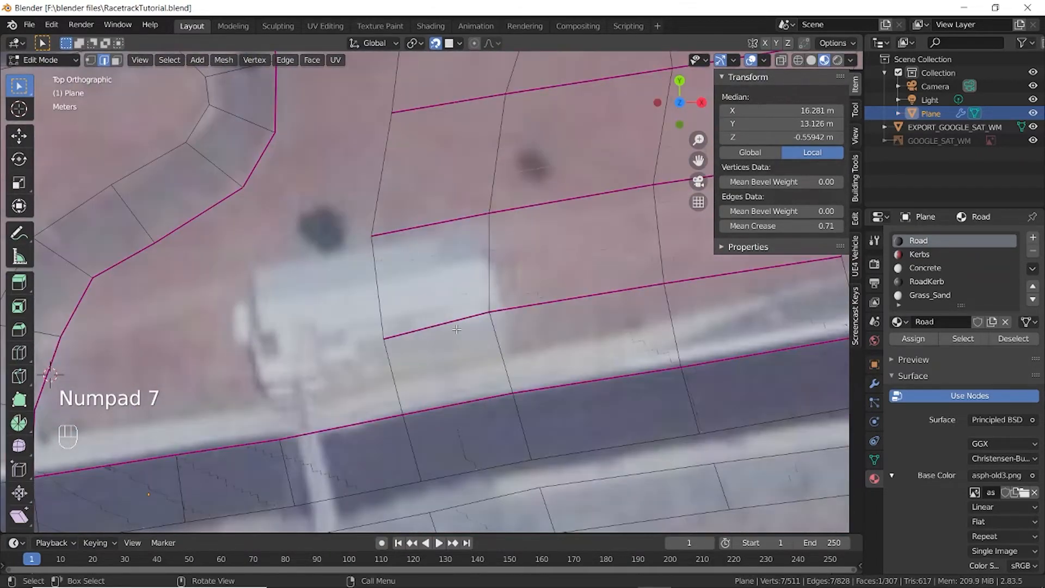
Add a loop cut through the strip of faces between the grid's lowest row and the lower road.
shift+middle_drag(414, 468, 548, 315)
key(ctrl+r)
click(384, 348)
click(385, 350)
Snap the two left vertices of the new loop cut onto the terrain surface.
click(91, 61)
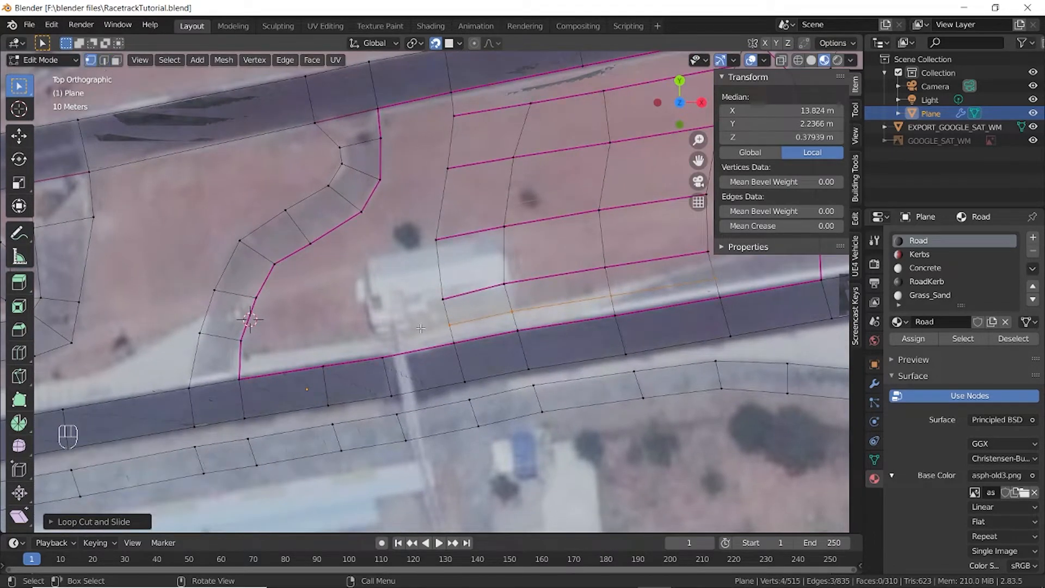
click(451, 323)
key(g)
click(447, 326)
click(512, 312)
key(g)
click(511, 312)
Snap the two right vertices of the new loop cut onto the terrain and check their height in perspective.
click(610, 297)
key(g)
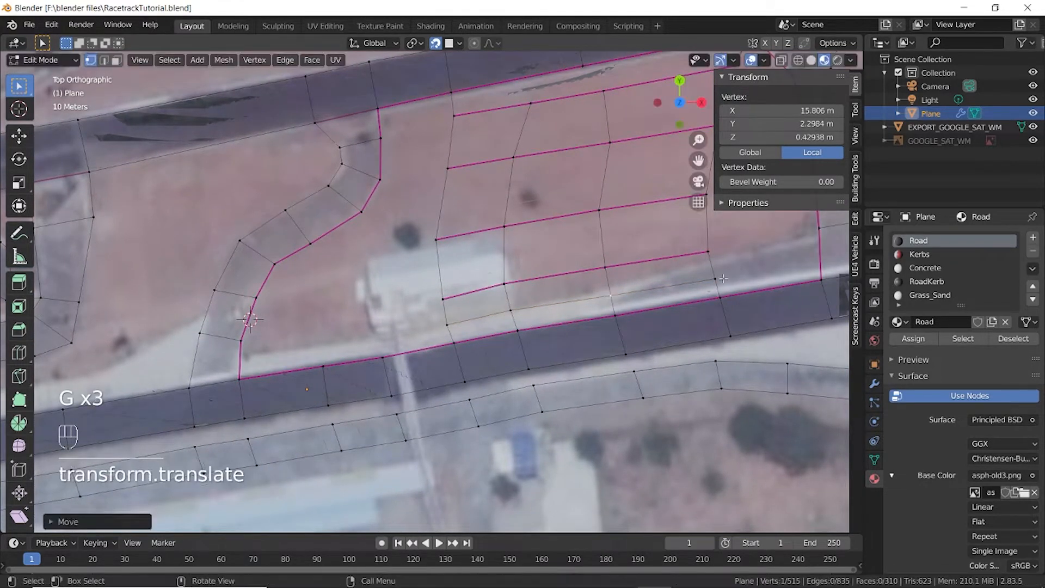
click(714, 279)
key(g)
middle_drag(460, 330, 634, 218)
shift+middle_drag(381, 272, 506, 283)
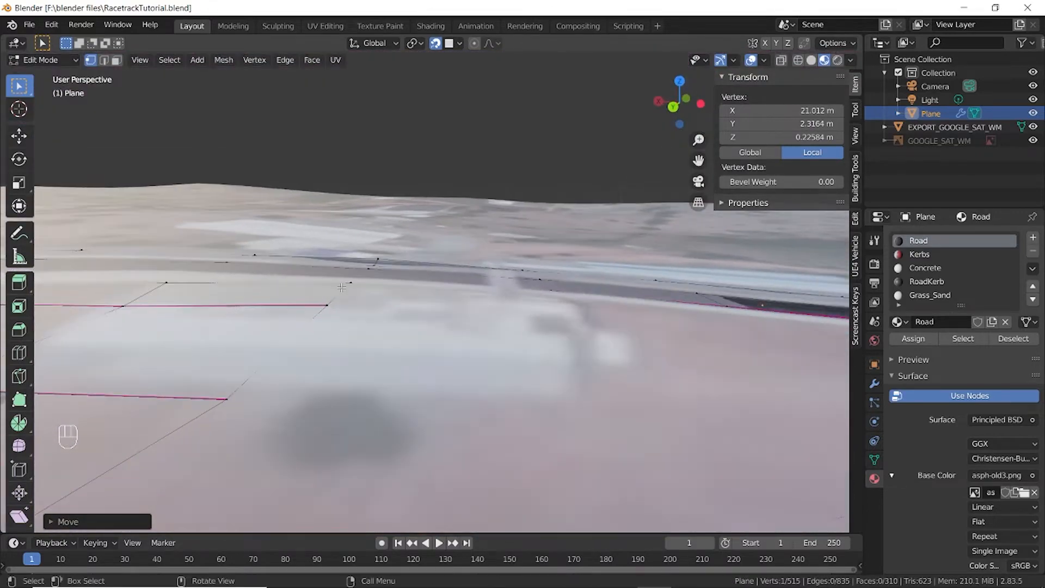
middle_drag(342, 287, 524, 333)
key(KP_7)
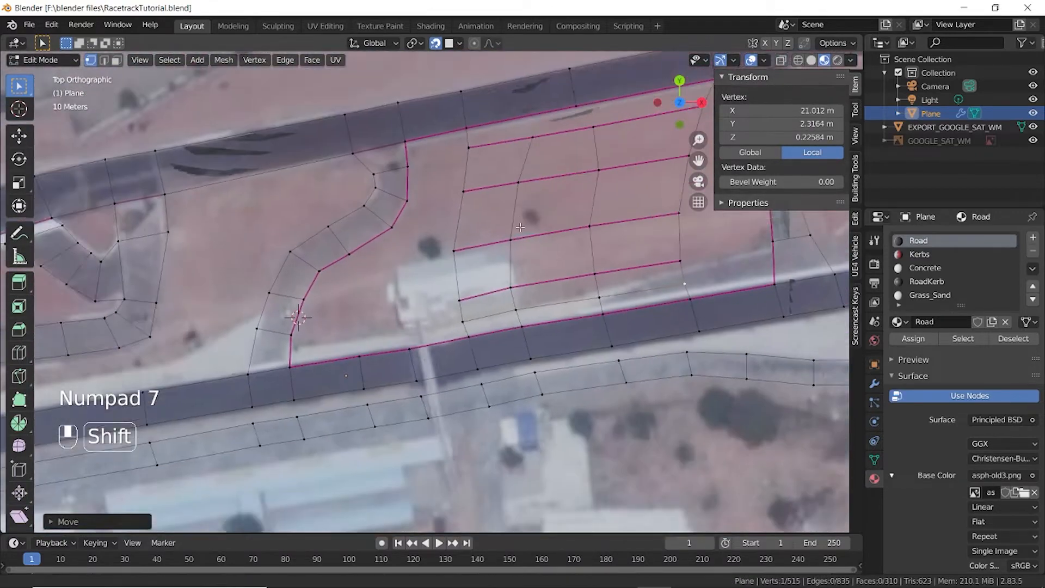
Extrude the lower road-border edge left of the footpath into the infield as a column of three faces.
shift+middle_drag(530, 196, 532, 274)
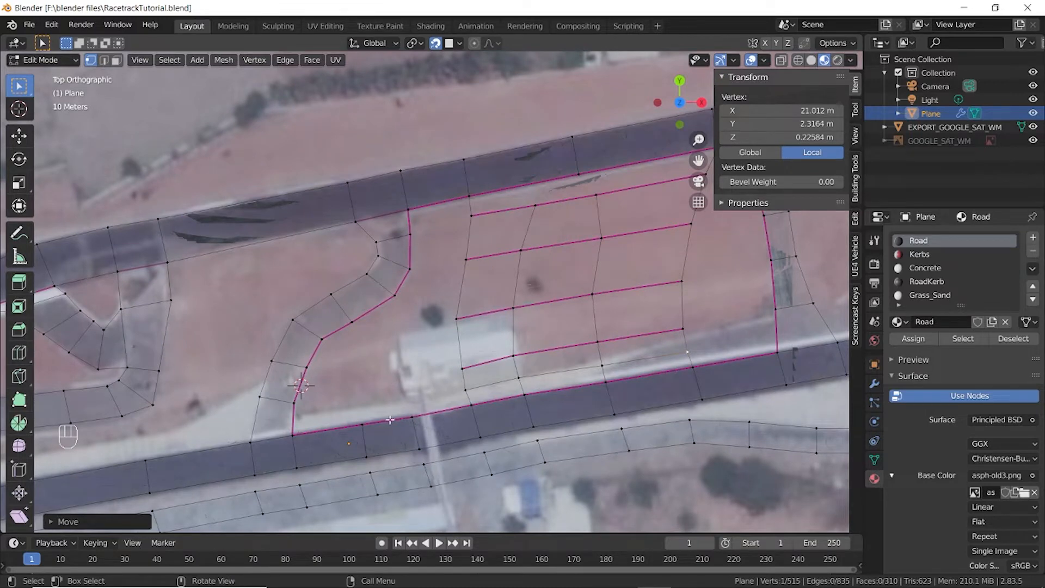
click(423, 415)
key(2)
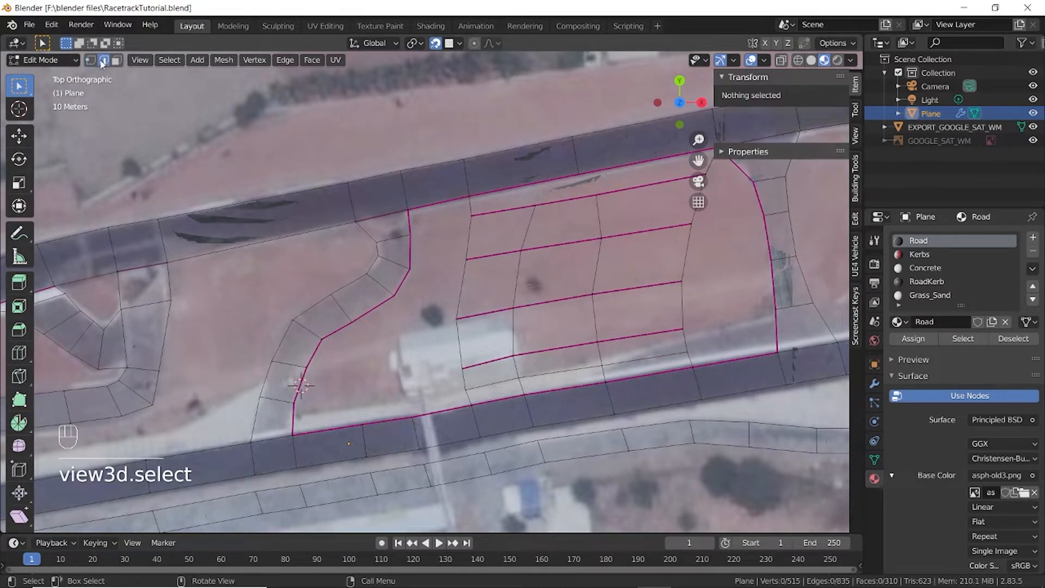
click(395, 423)
key(e)
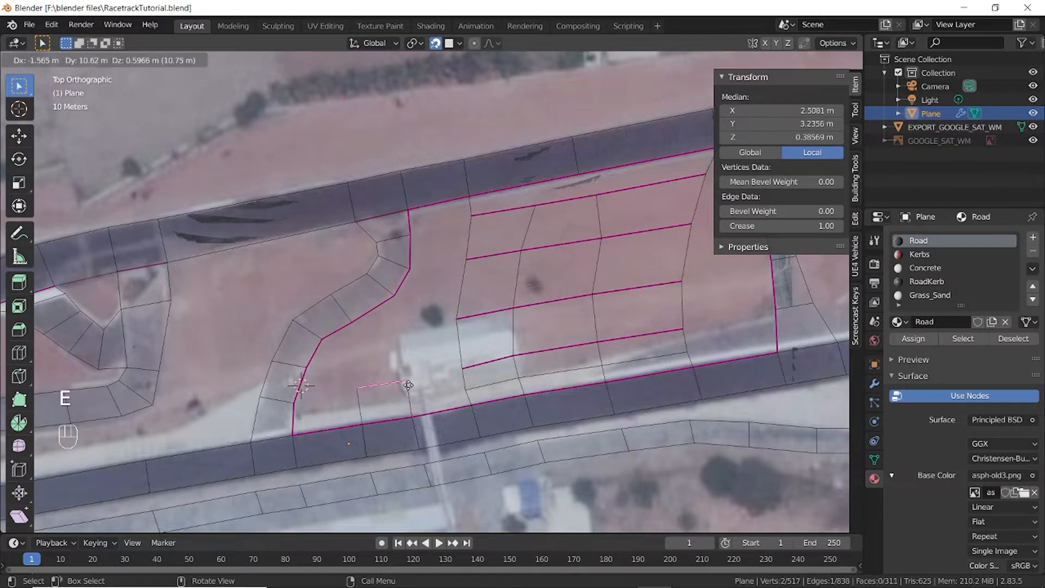
click(406, 379)
key(e)
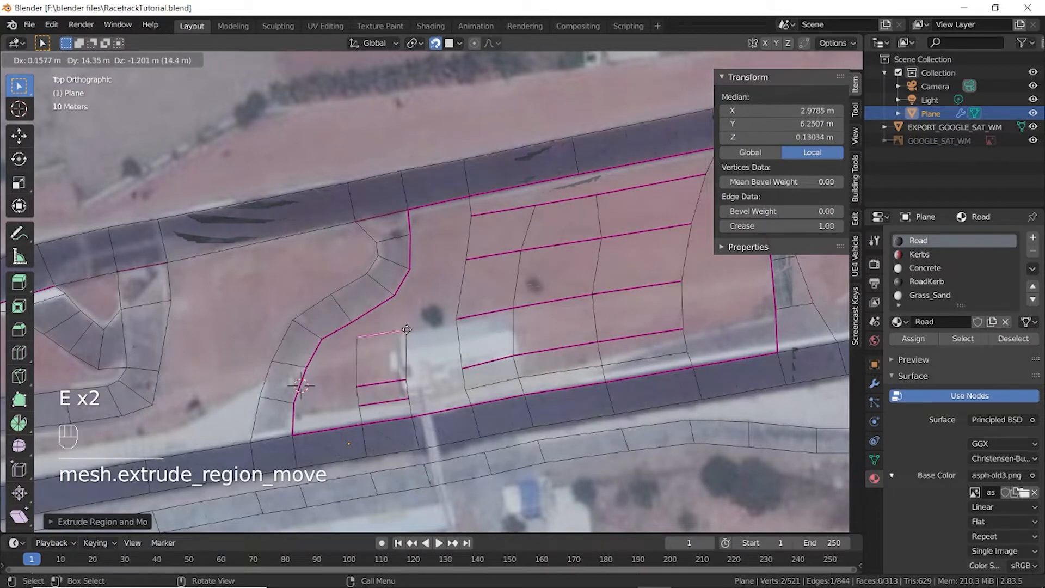
click(407, 329)
Fill the three gaps between the new left column and the existing grid with faces.
click(411, 358)
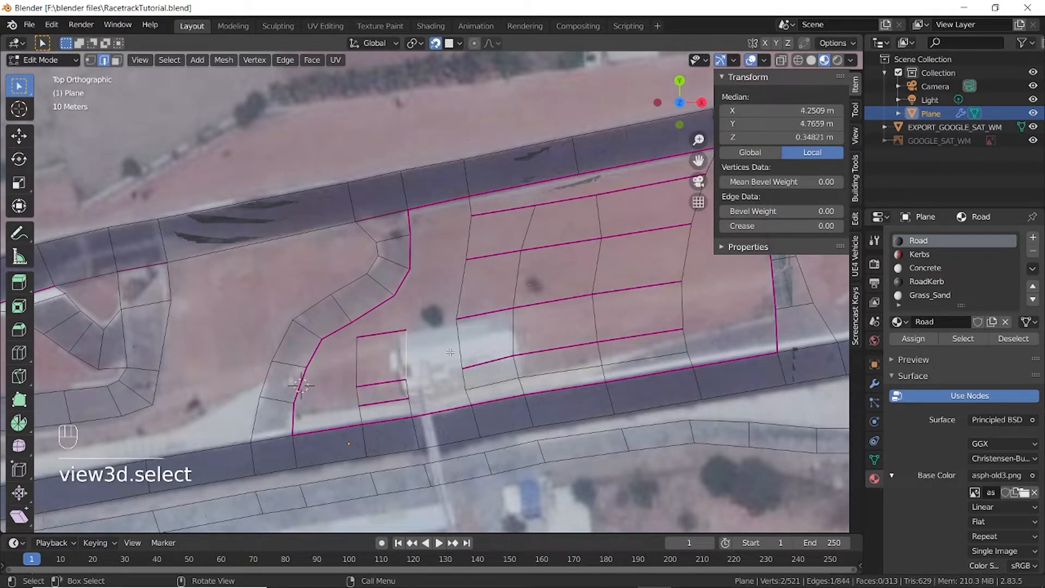
shift+click(458, 349)
key(f)
click(409, 389)
click(437, 390)
key(f)
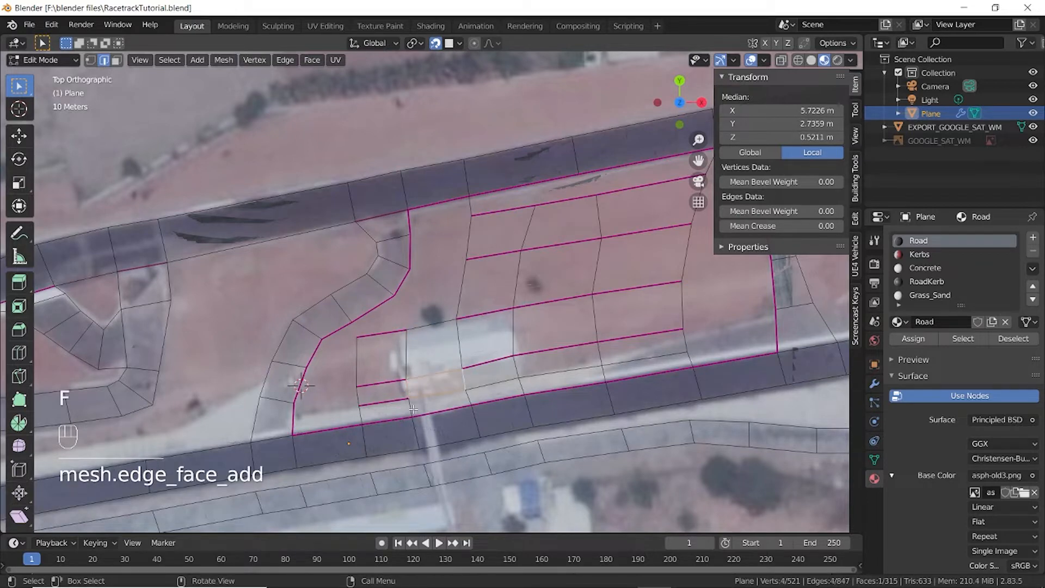
shift+click(443, 405)
key(f)
Snap the three vertices on the right side of the new column onto the terrain surface.
click(90, 60)
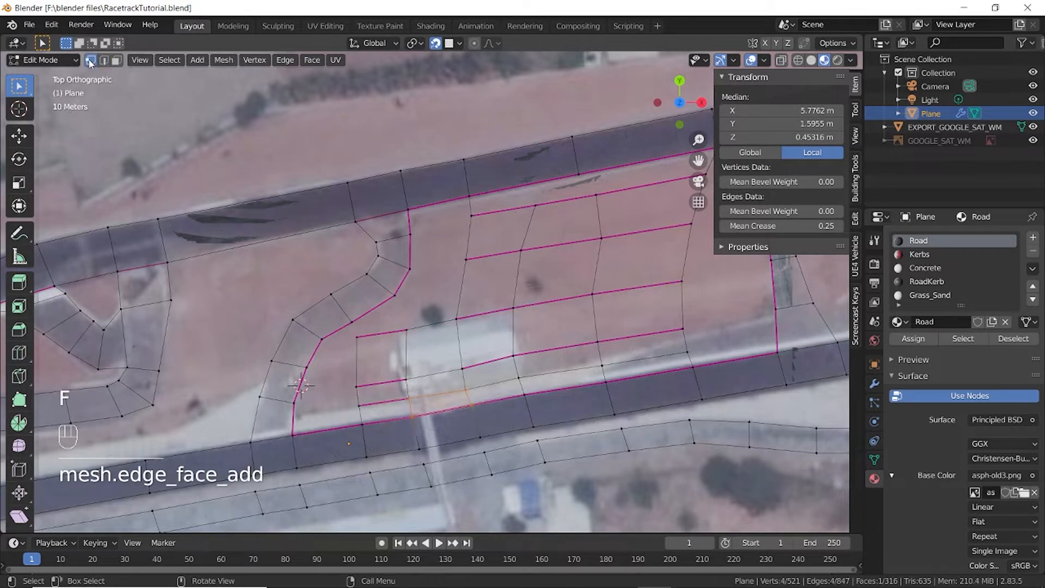
click(411, 400)
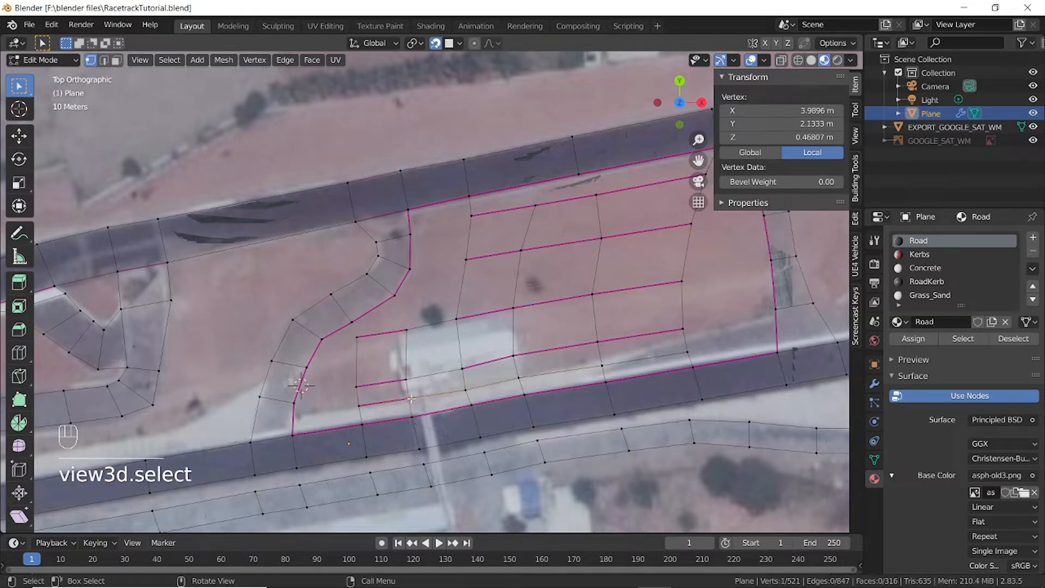
key(g)
click(409, 398)
click(407, 379)
key(g)
click(406, 376)
click(408, 330)
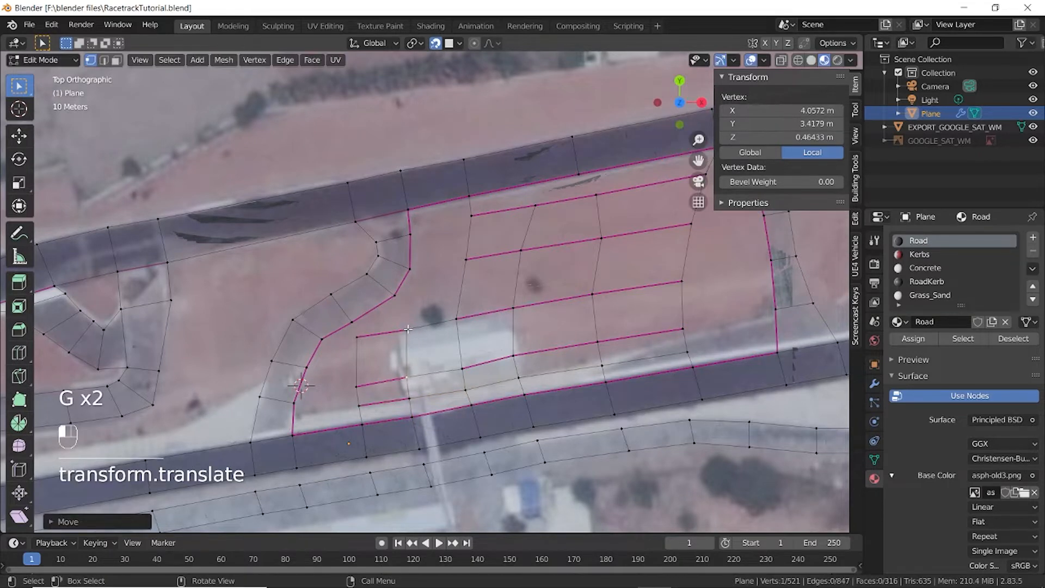
key(g)
click(409, 329)
Snap the three vertices on the left side of the new column onto the terrain surface.
click(357, 387)
key(g)
click(357, 382)
click(360, 404)
key(g)
click(361, 403)
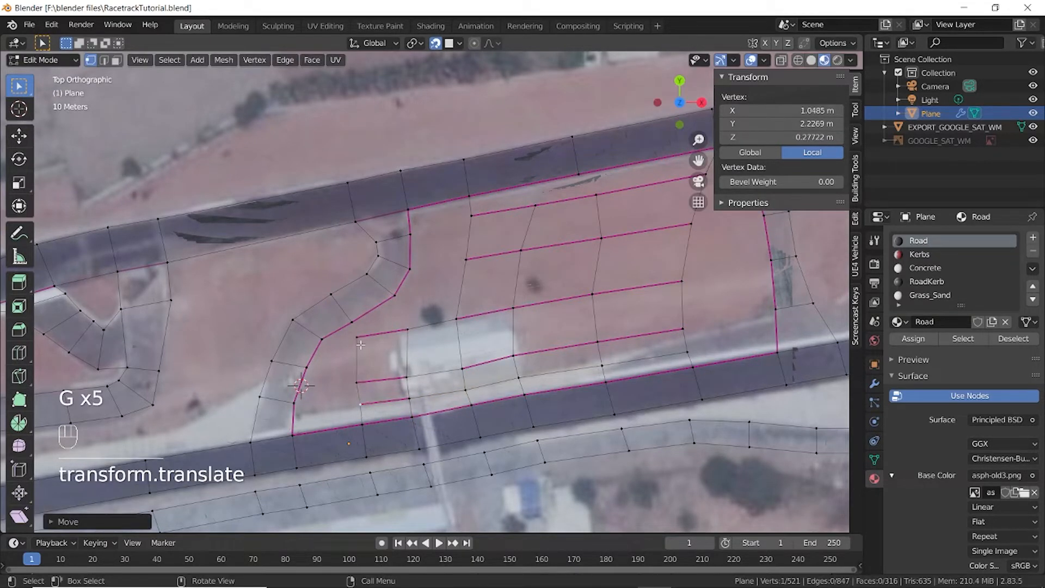
click(357, 336)
key(g)
click(356, 337)
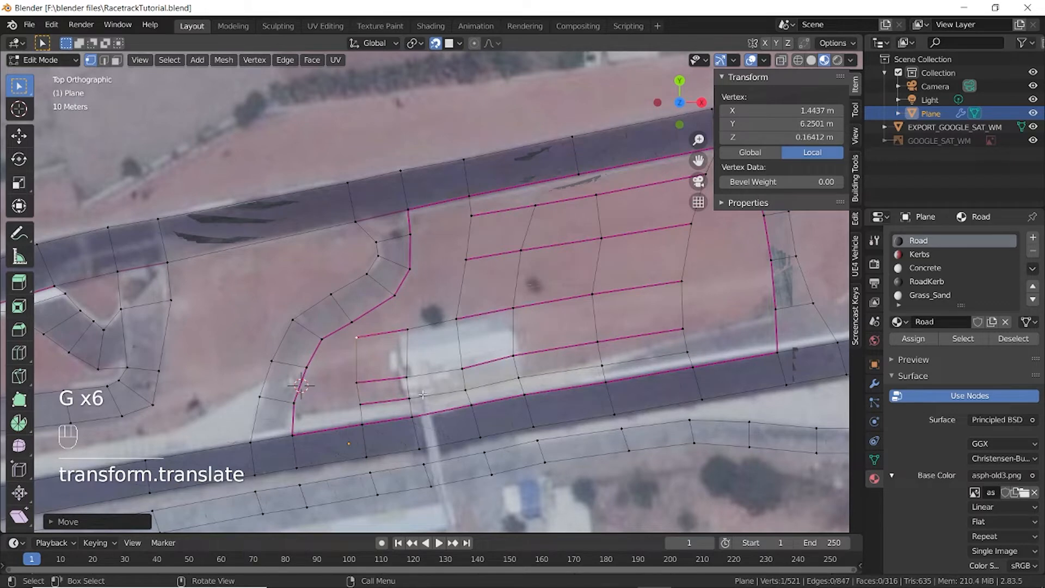
Set the mean crease of all the creased row edges inside the infield grid to 0.
click(496, 215)
key(2)
click(502, 211)
shift+click(567, 202)
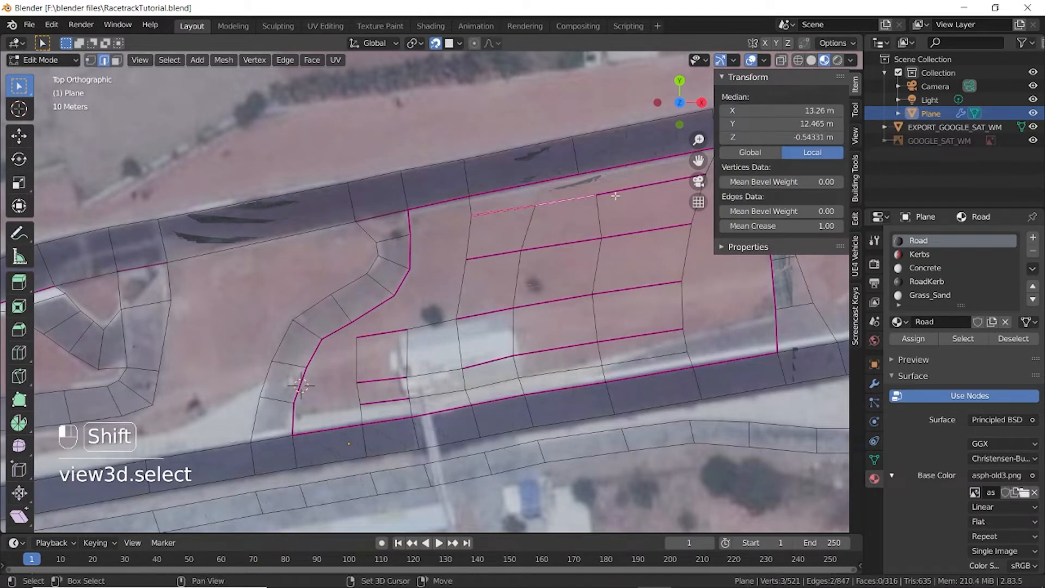
shift+click(615, 195)
shift+click(643, 231)
shift+click(493, 255)
shift+click(485, 315)
ctrl+click(634, 289)
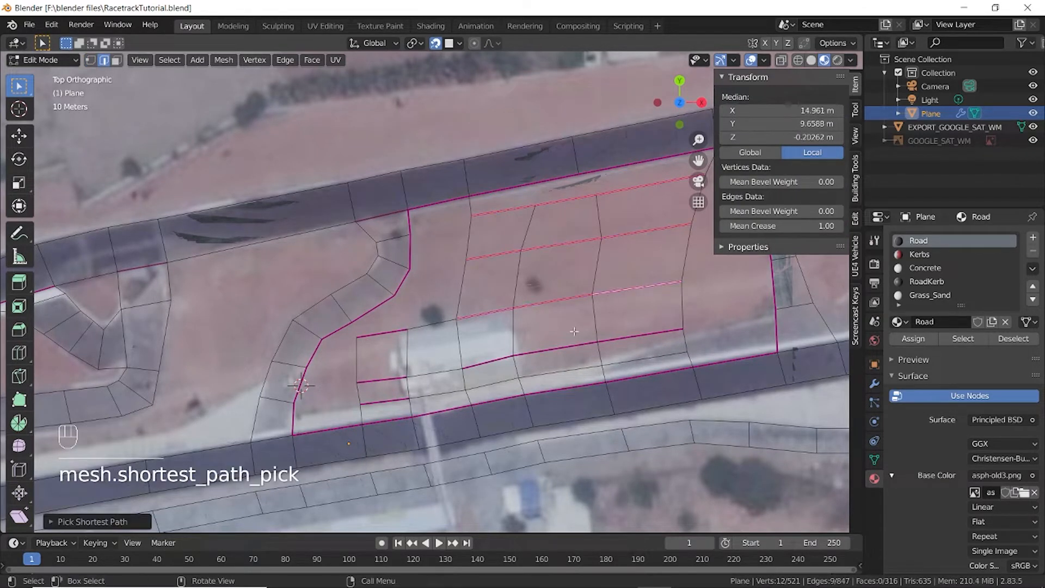
shift+click(489, 362)
ctrl+click(637, 337)
shift+click(384, 334)
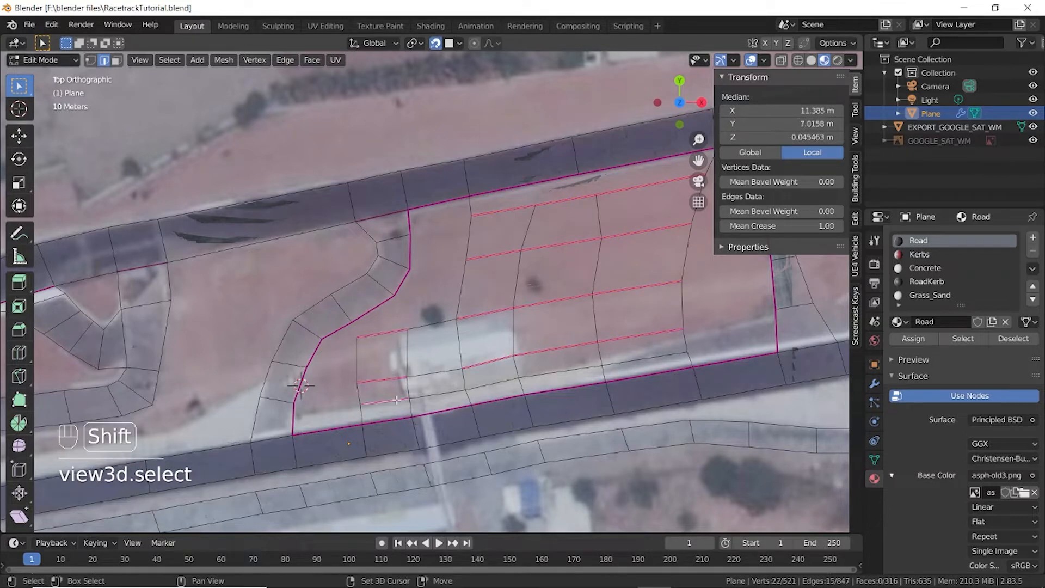
drag(791, 225, 751, 226)
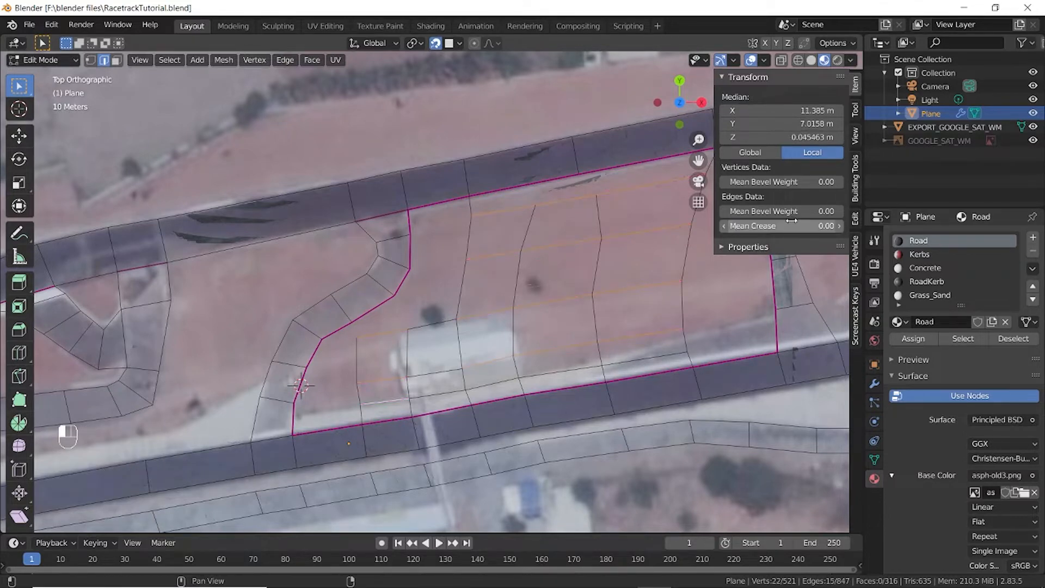
Fill the two uppermost gaps between the curved left road border and the infield grid with faces.
click(388, 333)
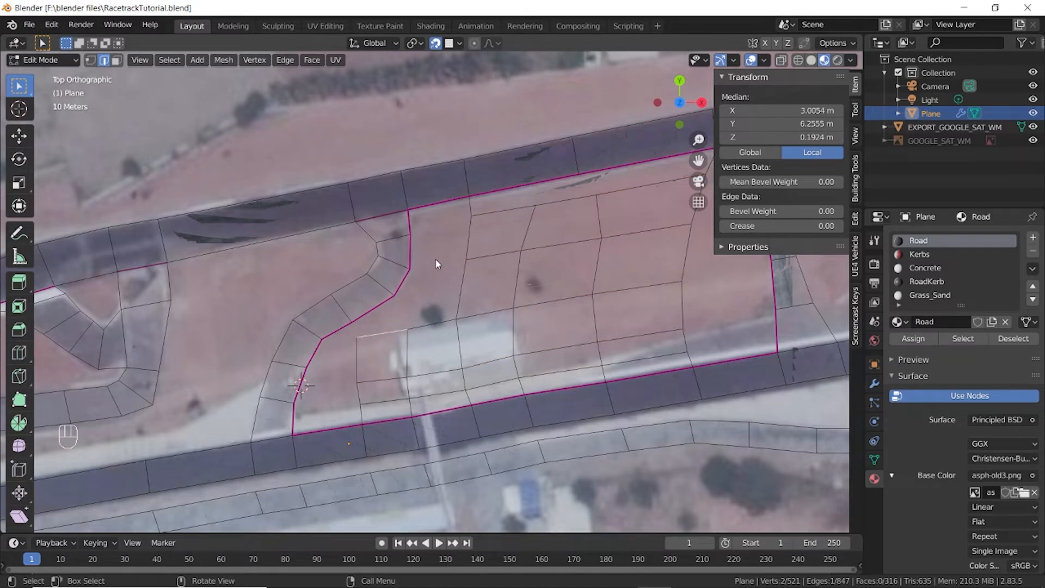
click(89, 60)
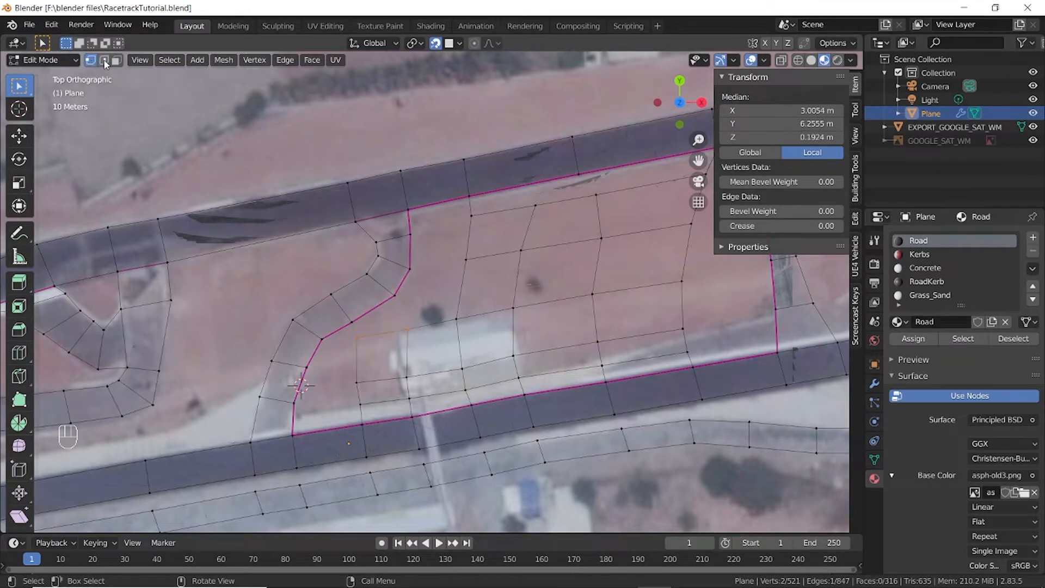
click(104, 59)
click(413, 222)
shift+click(469, 207)
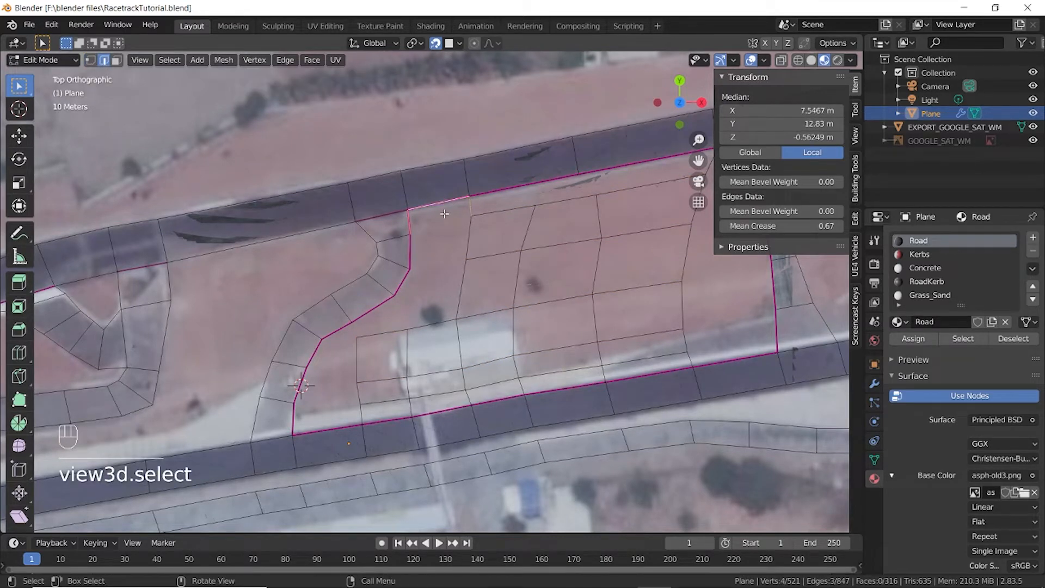
key(f)
click(417, 251)
shift+click(446, 243)
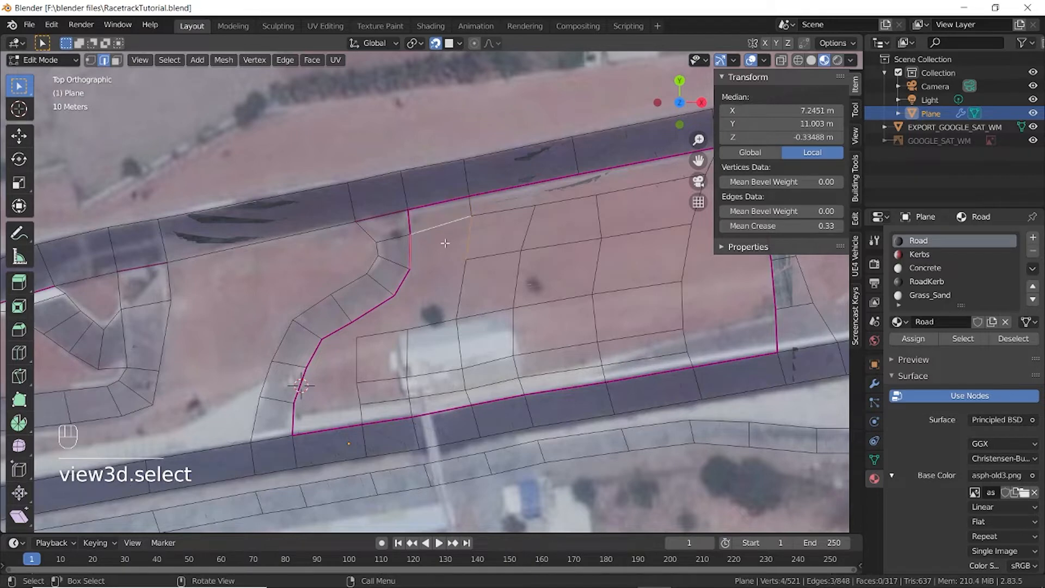
key(f)
Add two more faces joining the curved road border to the grid down to the top edge of the left column.
click(399, 289)
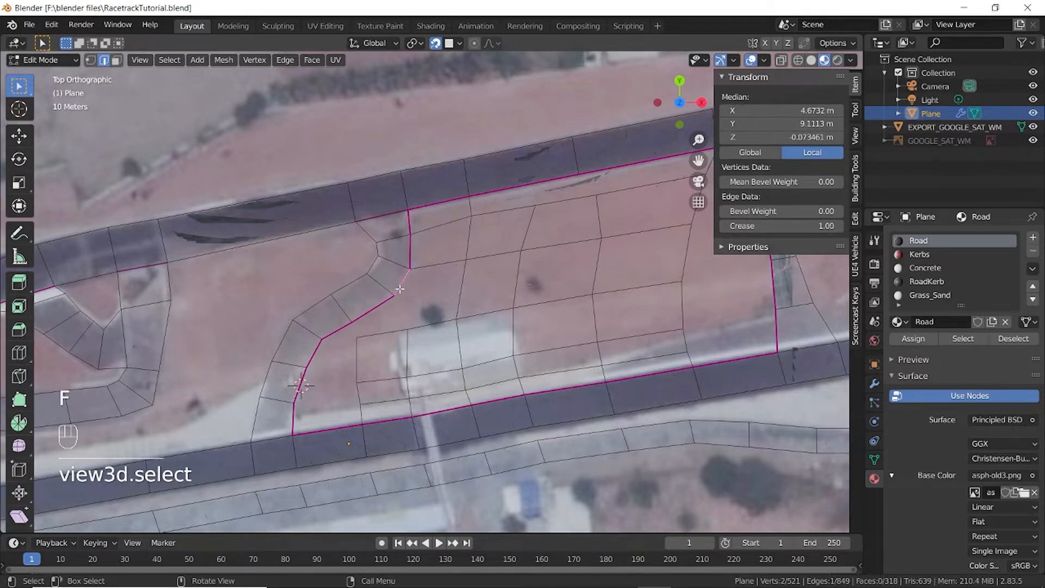
ctrl+click(436, 324)
key(f)
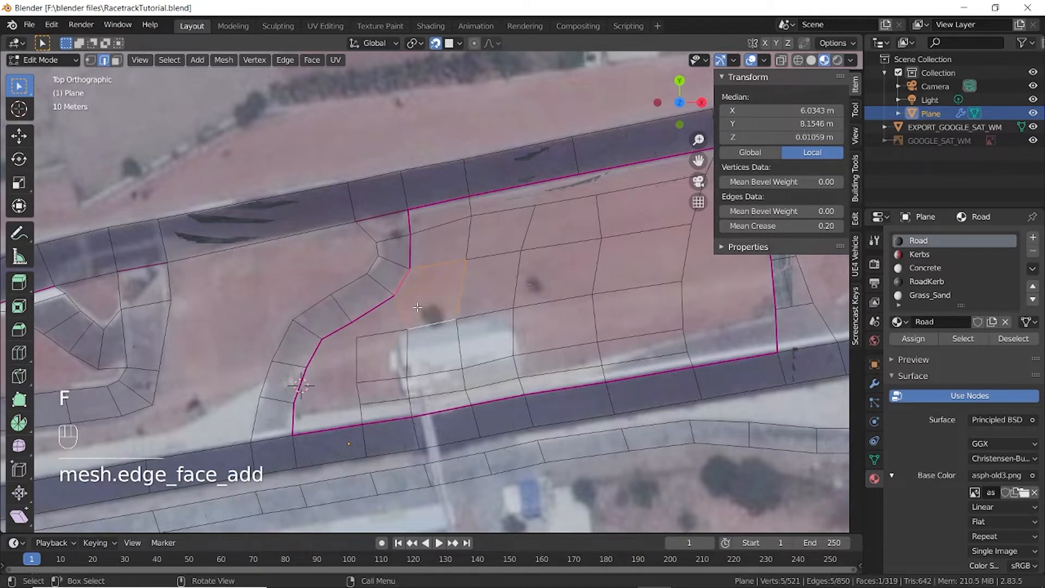
shift+middle_drag(418, 307, 497, 269)
click(444, 296)
ctrl+click(451, 277)
key(f)
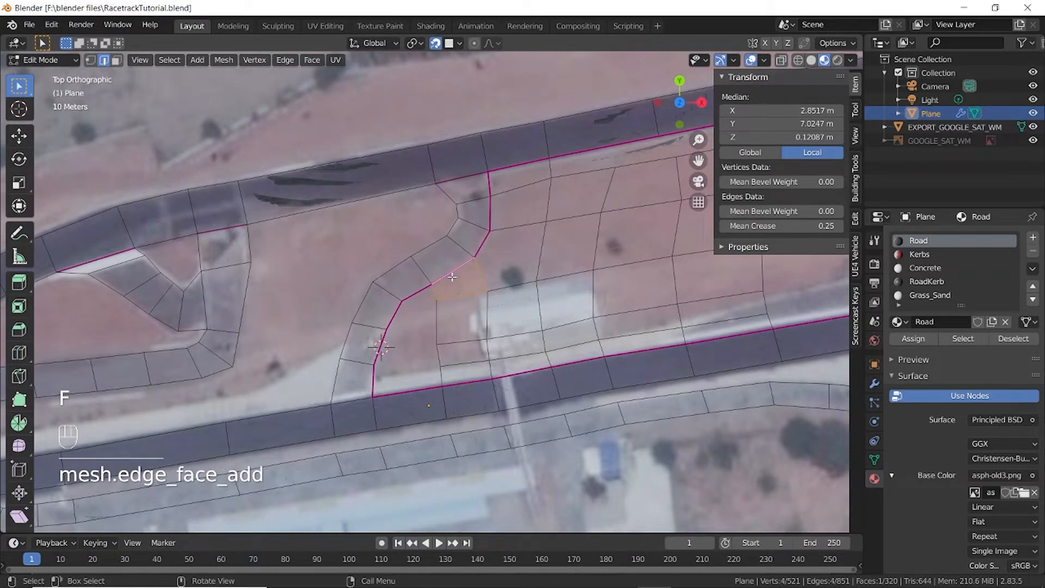
Fill the three remaining gaps between the curved left road border and the infield grid with faces, down to the lower road.
click(435, 328)
ctrl+click(391, 319)
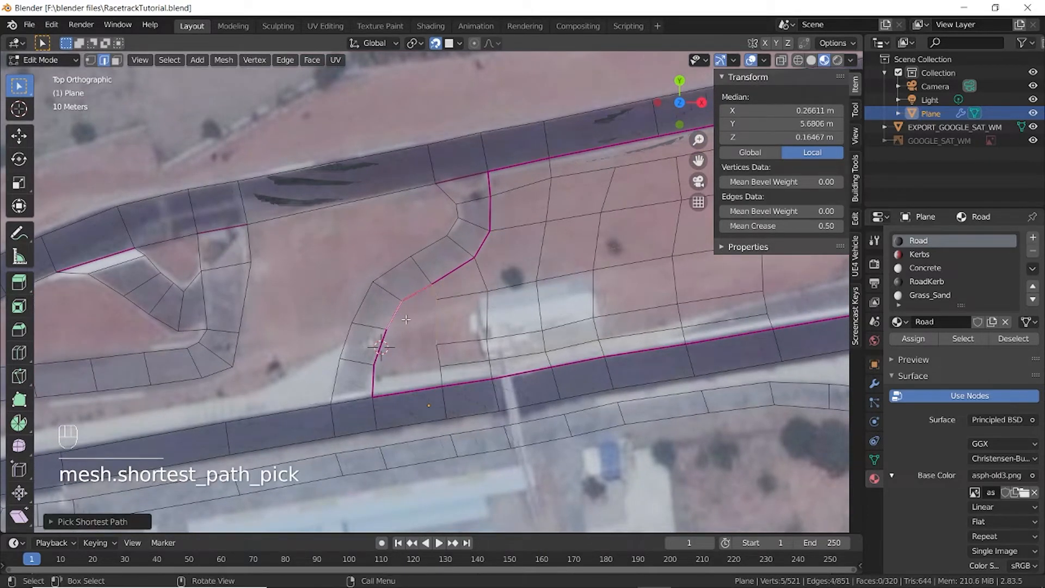
key(f)
click(435, 357)
ctrl+click(444, 370)
key(f)
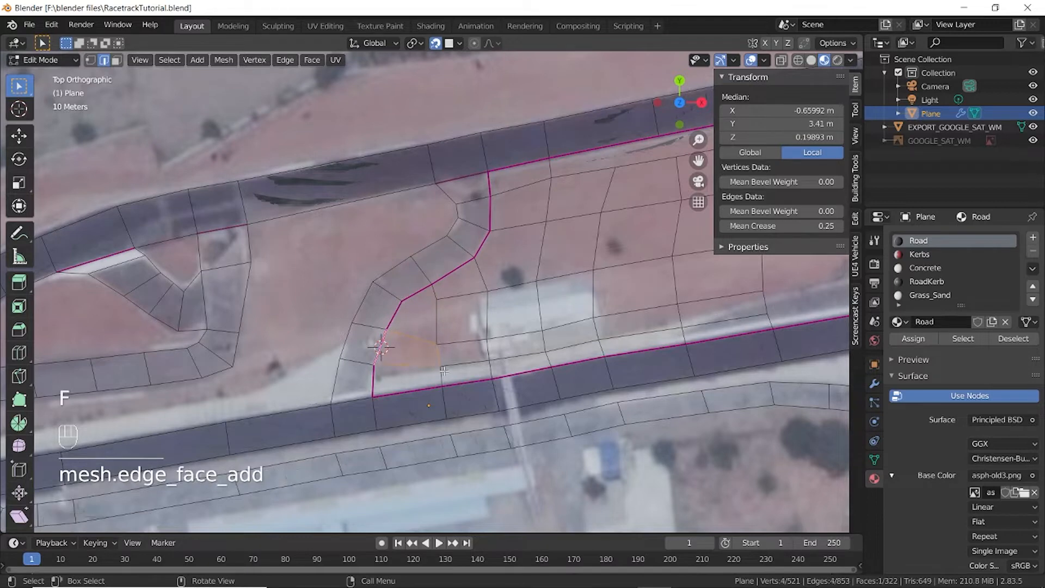
click(402, 392)
ctrl+click(399, 365)
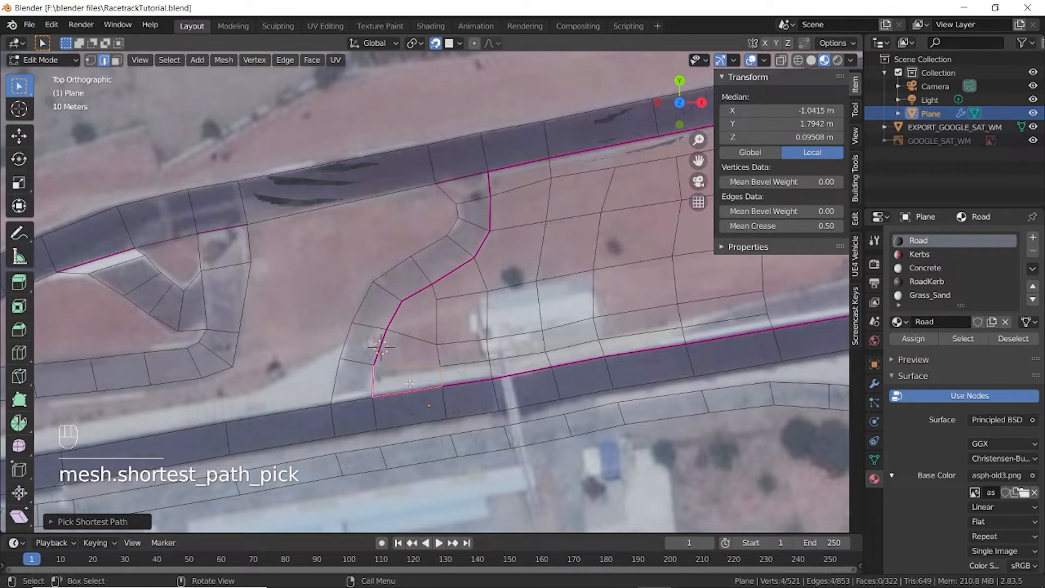
key(f)
Add the two uppermost faces joining the grid's right column to the curved right road border.
shift+middle_drag(661, 287, 328, 427)
scroll(328, 428, up, 1)
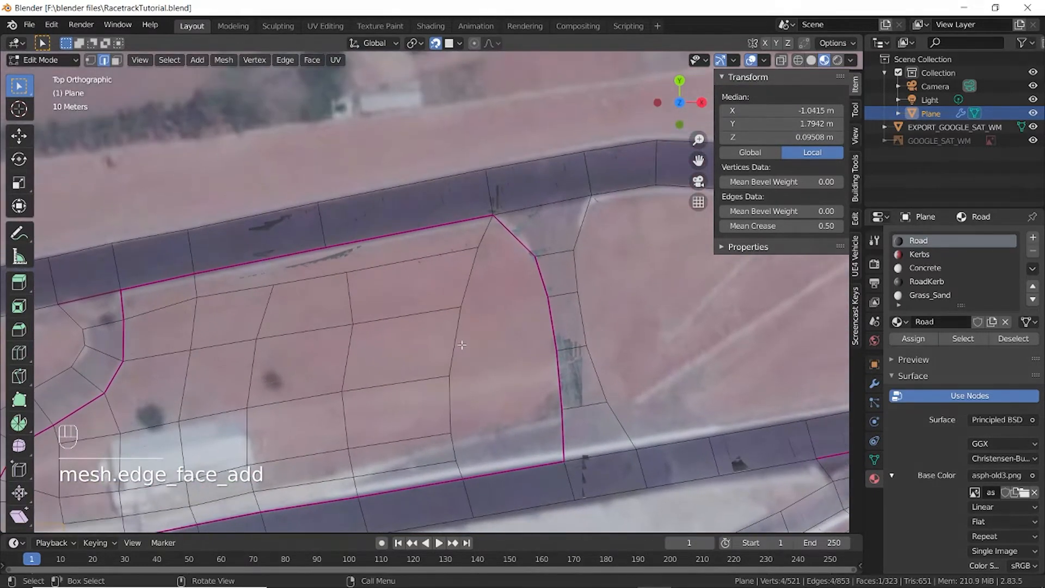
click(494, 273)
ctrl+click(518, 240)
key(f)
click(463, 338)
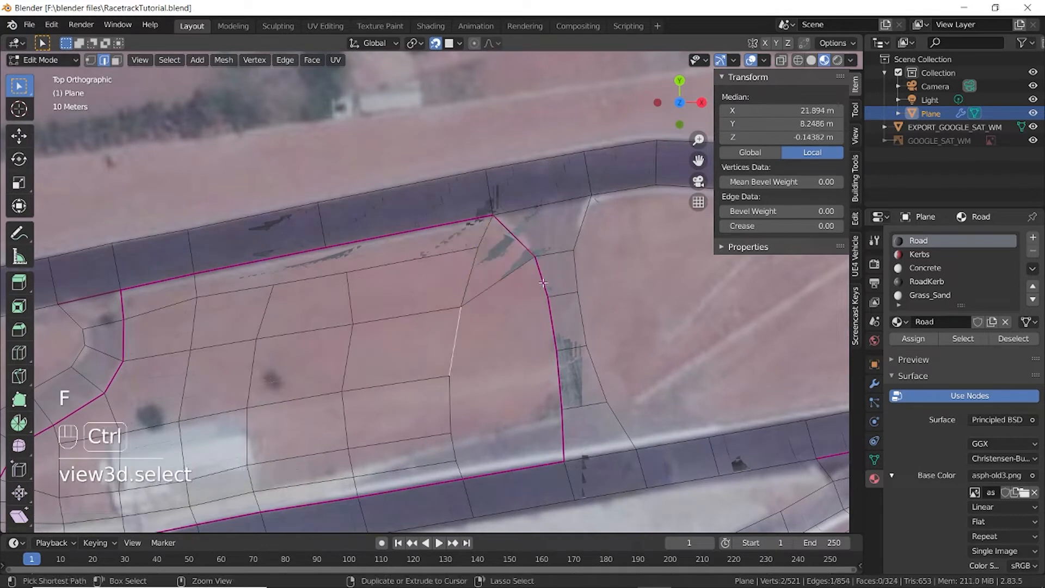
ctrl+click(535, 281)
key(f)
Fill the two lower gaps between the grid's right column and the right road border with faces, closing the infield at the lower road.
ctrl+click(559, 384)
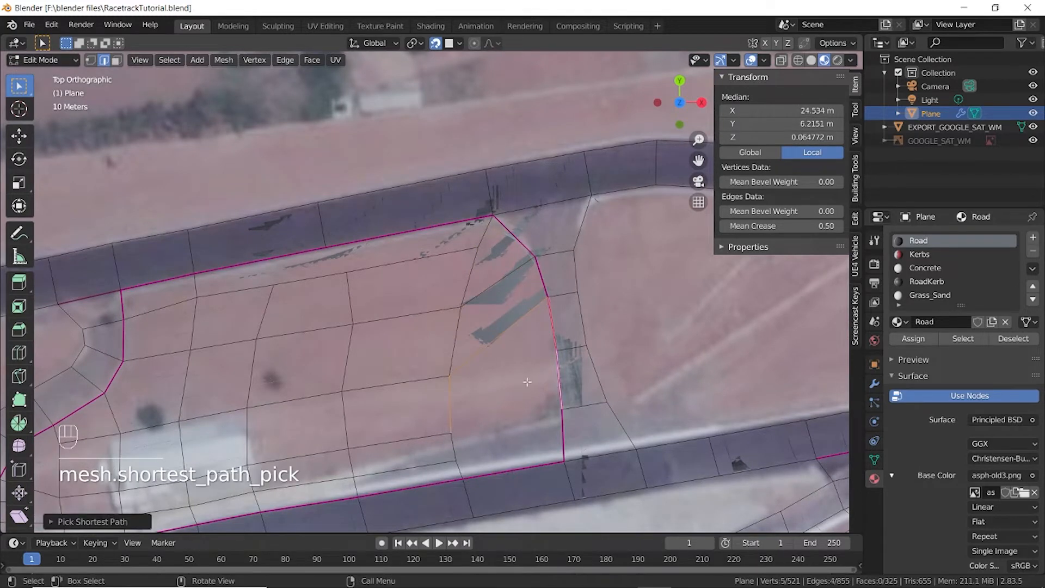
key(f)
shift+middle_drag(517, 419, 510, 264)
click(472, 341)
ctrl+click(509, 365)
shift+click(498, 337)
key(f)
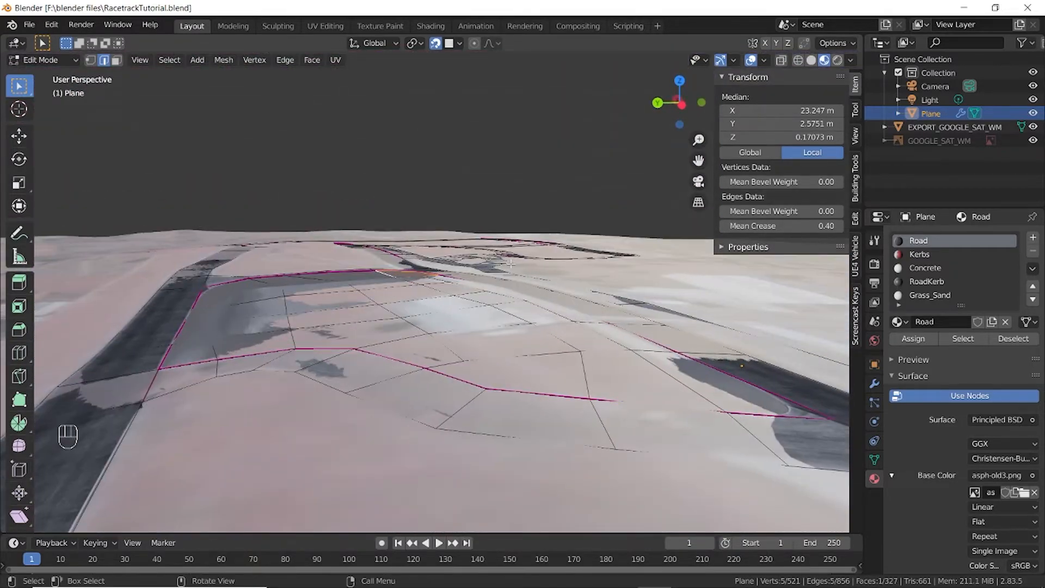
Hide the EXPORT_GOOGLE_SAT_WM terrain so that the filled infield mesh can be viewed on its own.
click(1033, 127)
click(1033, 127)
click(1033, 127)
middle_drag(381, 333, 455, 422)
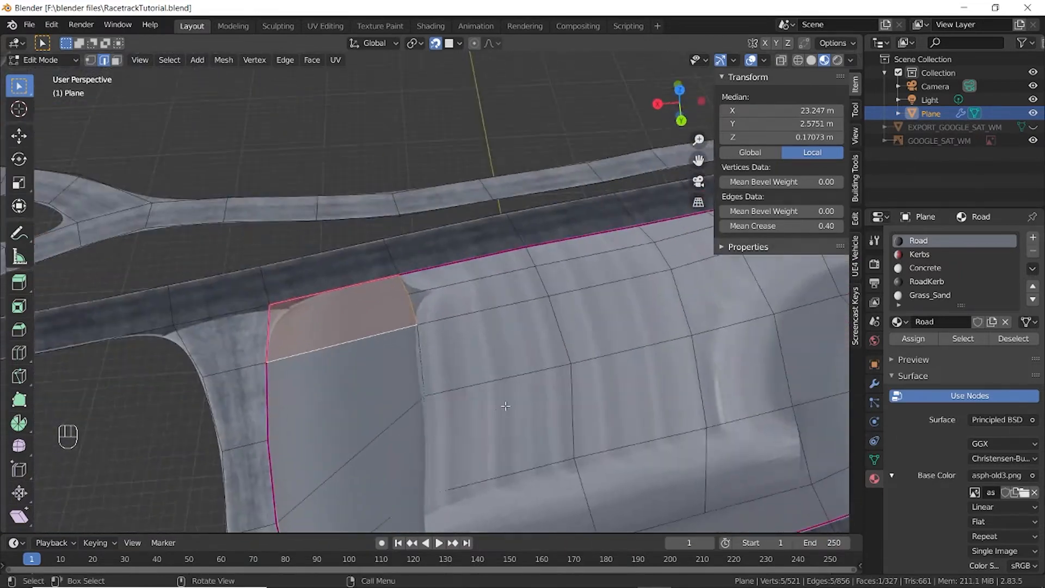
Select all the infield ground faces enclosed by the road borders from the top view.
key(KP_7)
shift+middle_drag(47, 330, 445, 318)
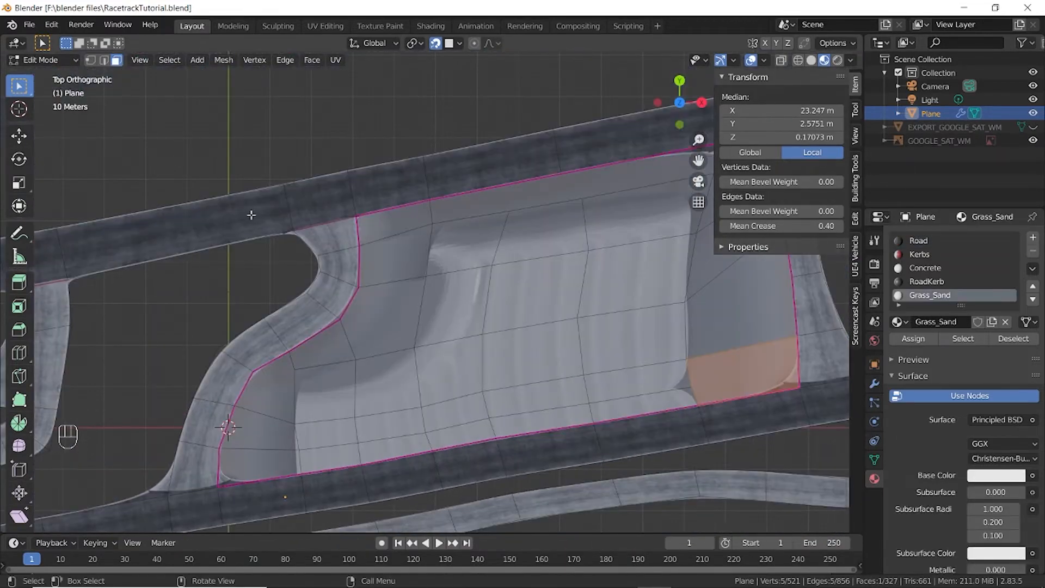
click(398, 226)
ctrl+click(637, 273)
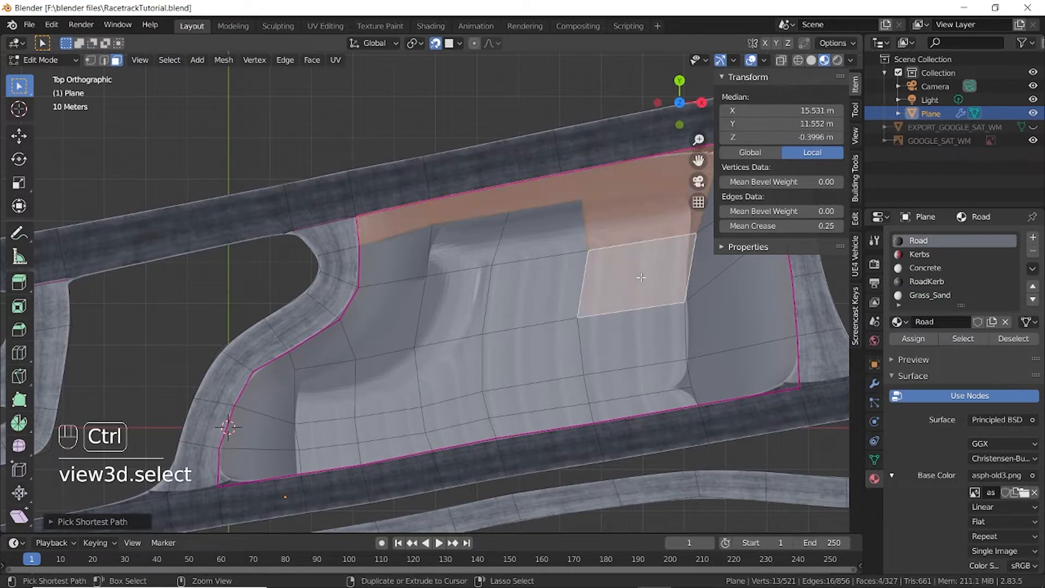
shift+middle_drag(638, 273, 470, 299)
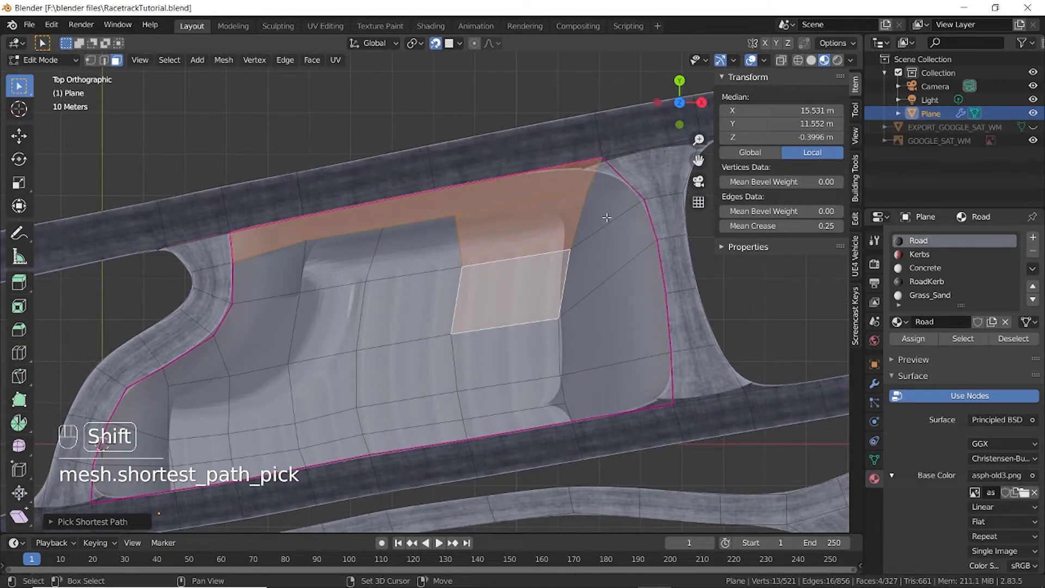
Add a new material slot to the plane with a new material named Grass_Sand1.
click(1035, 239)
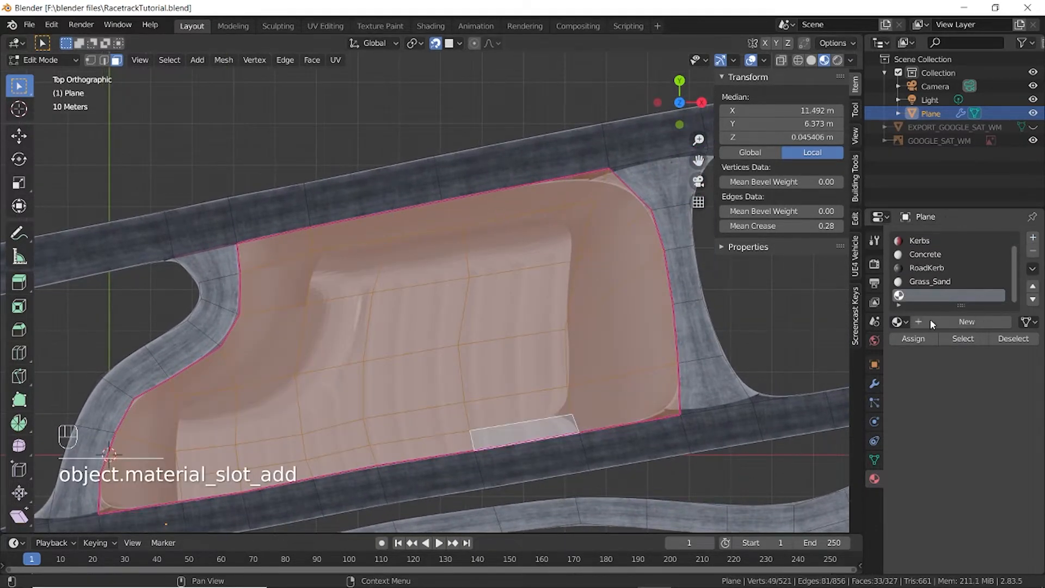
click(947, 321)
double_click(925, 295)
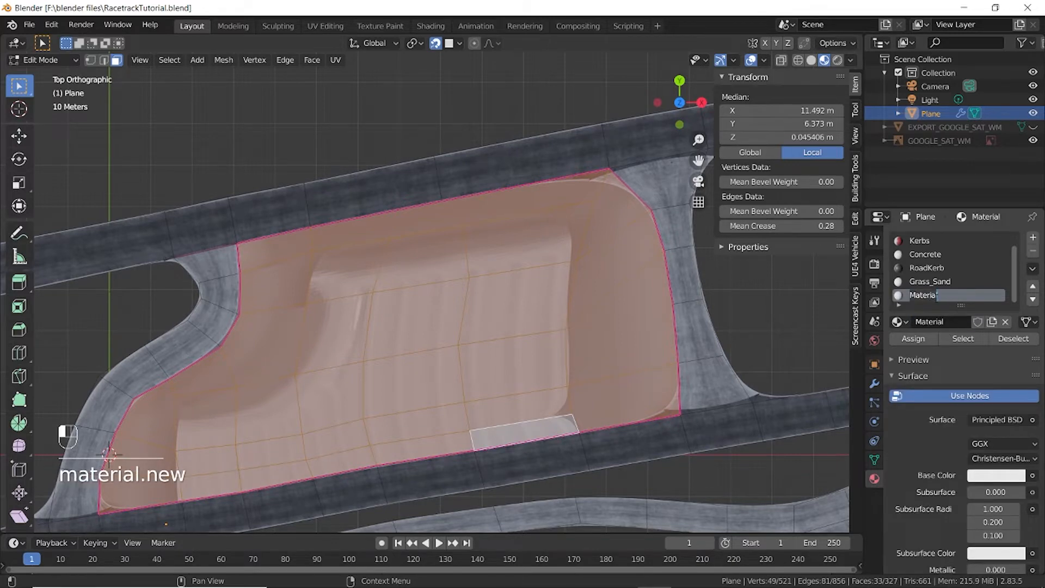
text(Grass)
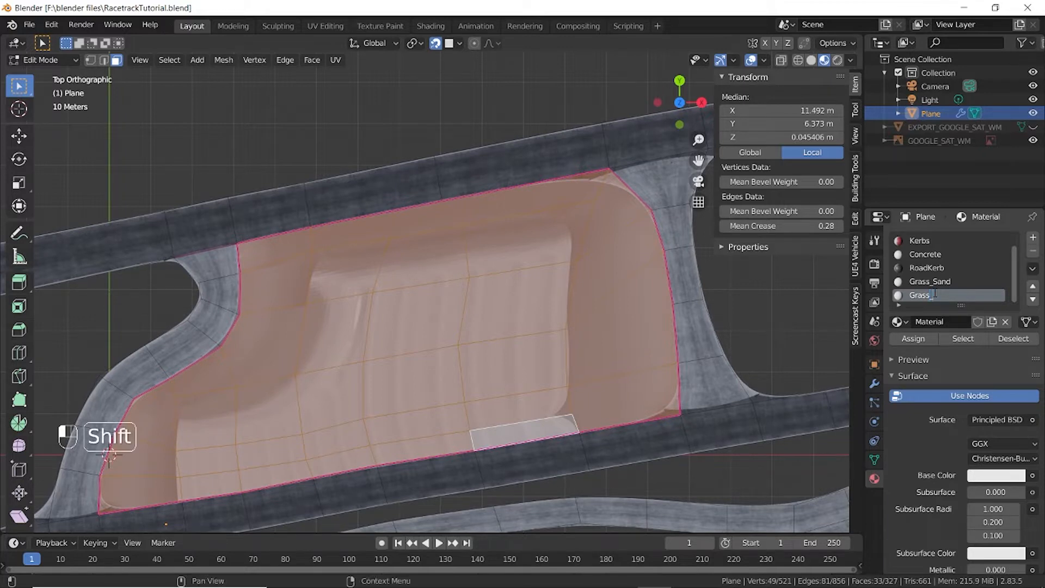
text(_Sand)
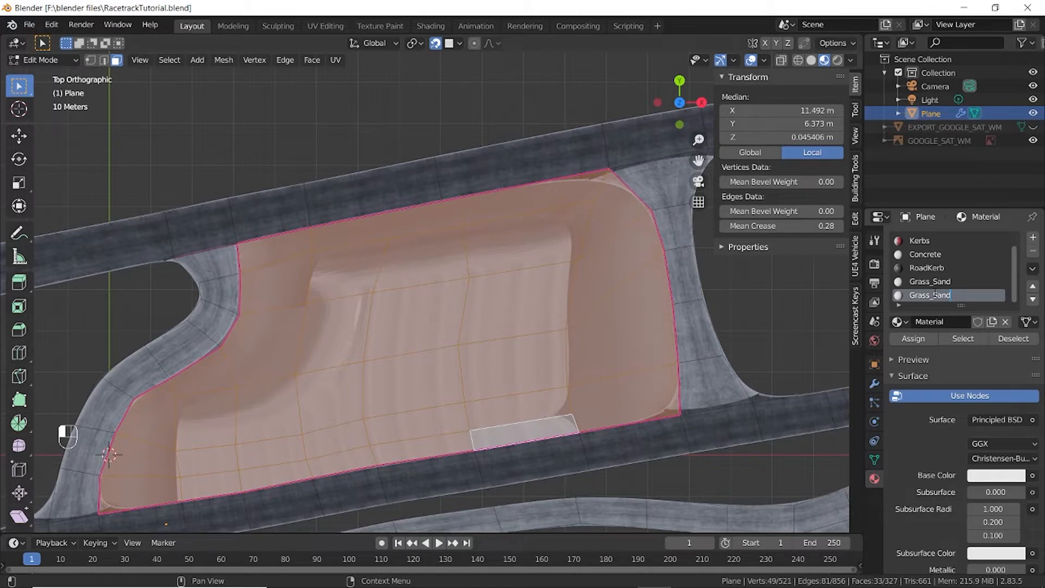
text(1)
key(Return)
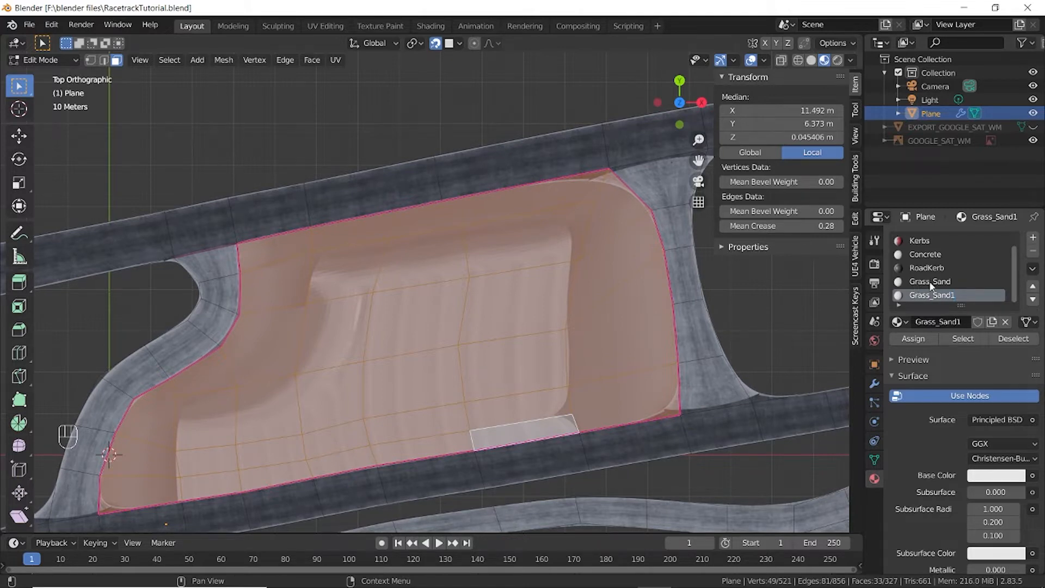
Remove the old Grass_Sand material slot and assign Grass_Sand1 to the selected infield faces.
key(Tab)
key(Tab)
shift+middle_drag(474, 390, 563, 383)
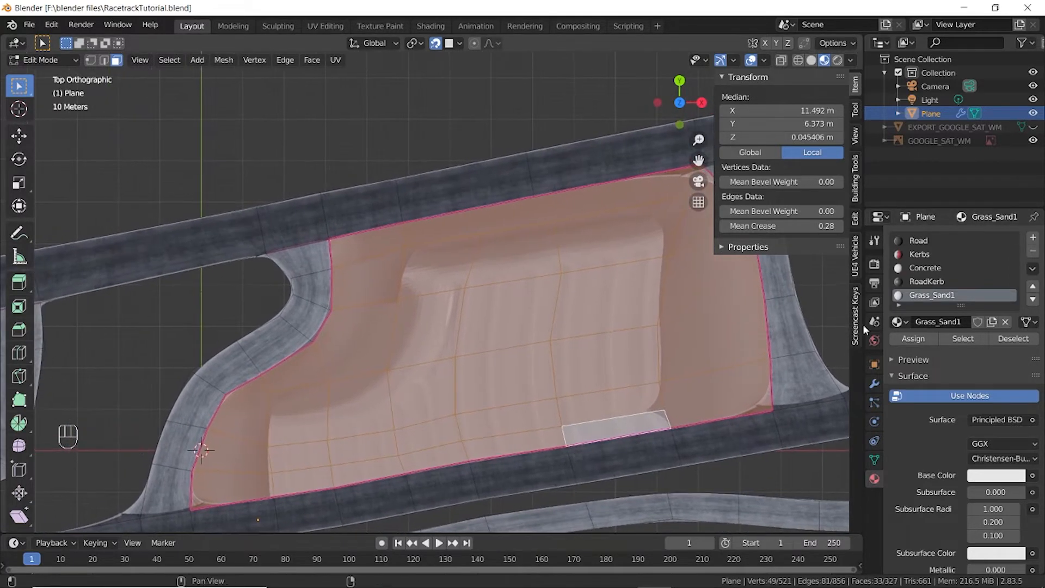
click(913, 338)
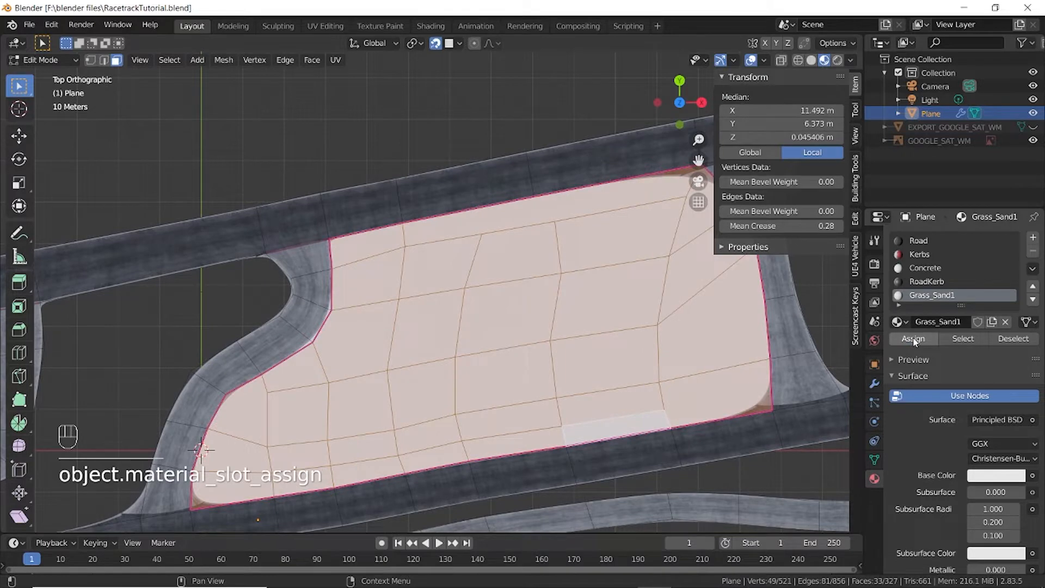
Use an Image Texture as the base color of the Grass_Sand1 material.
click(1032, 476)
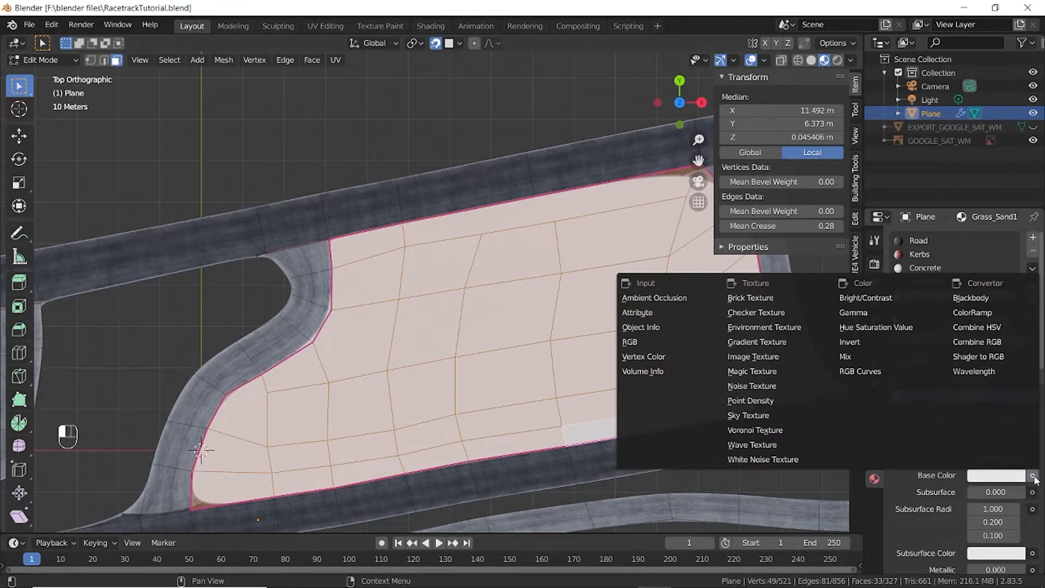
click(1032, 476)
click(767, 357)
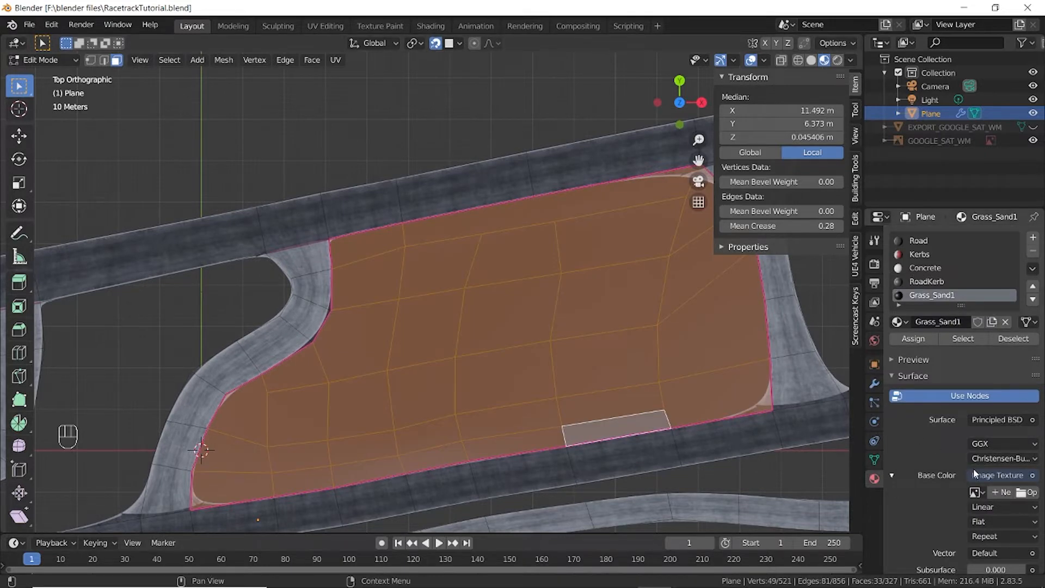
In the Shading workspace, load Grass2.jpg from the racetrackTextures folder into the Grass_Sand1 Image Texture node.
click(430, 26)
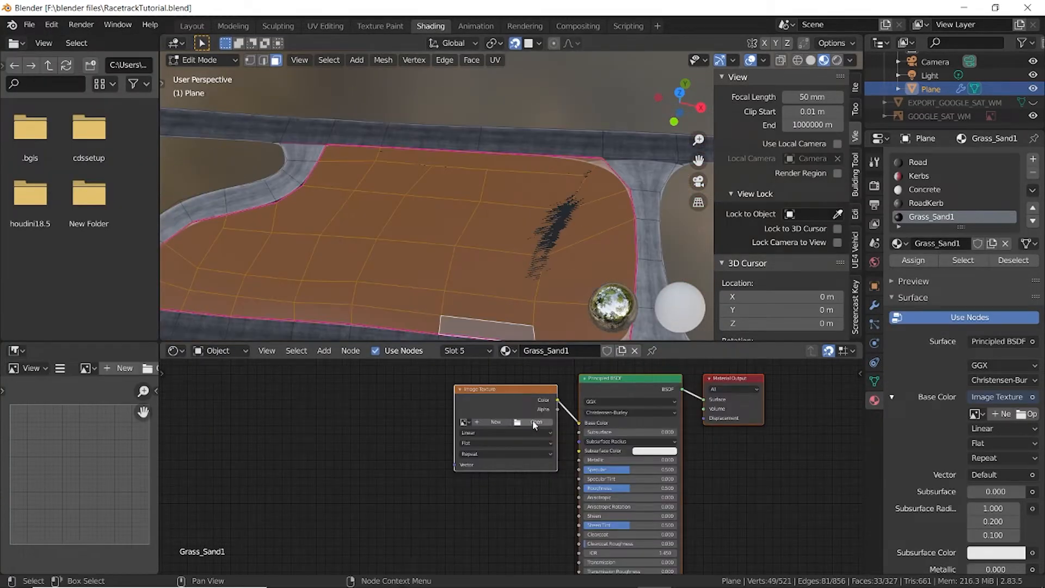
click(534, 422)
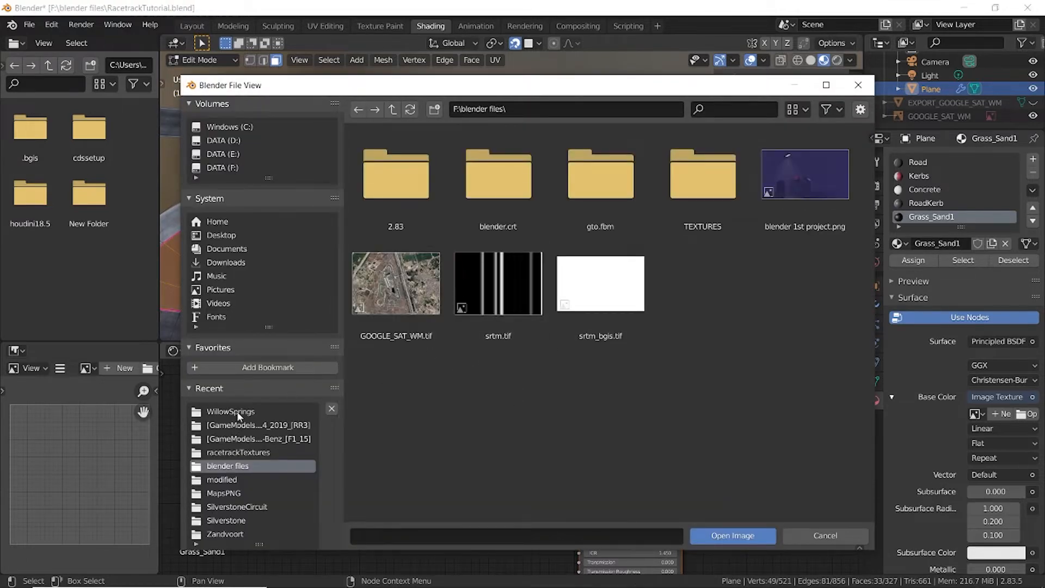
click(251, 413)
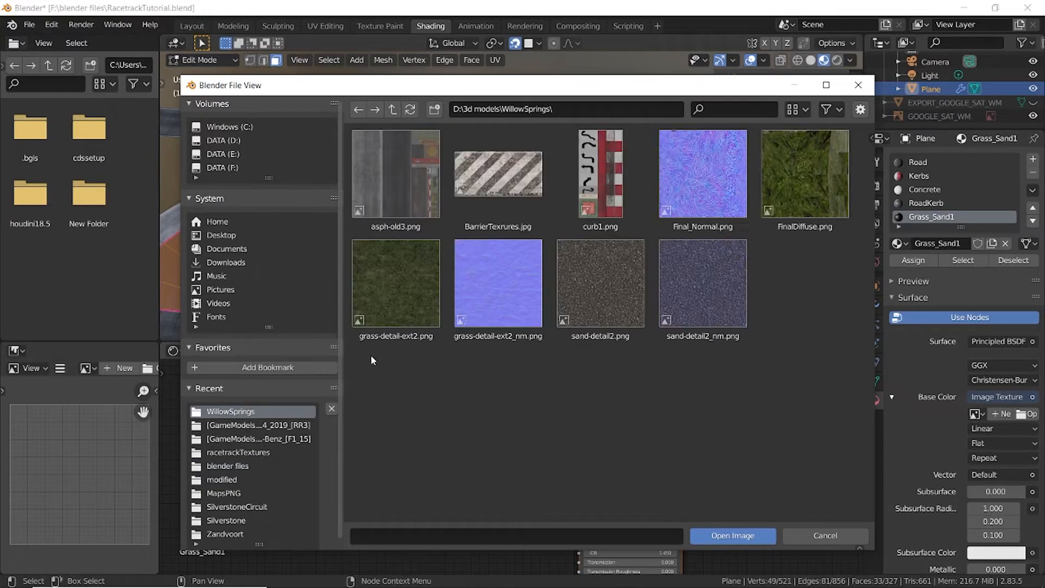
click(238, 453)
scroll(560, 396, down, 5)
scroll(583, 397, up, 6)
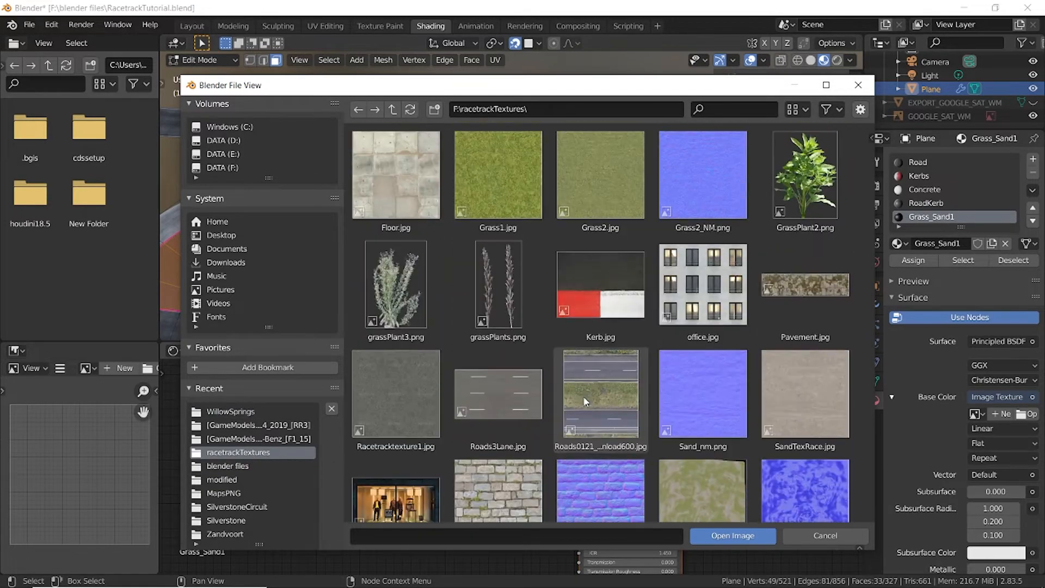
click(614, 306)
scroll(614, 304, down, 8)
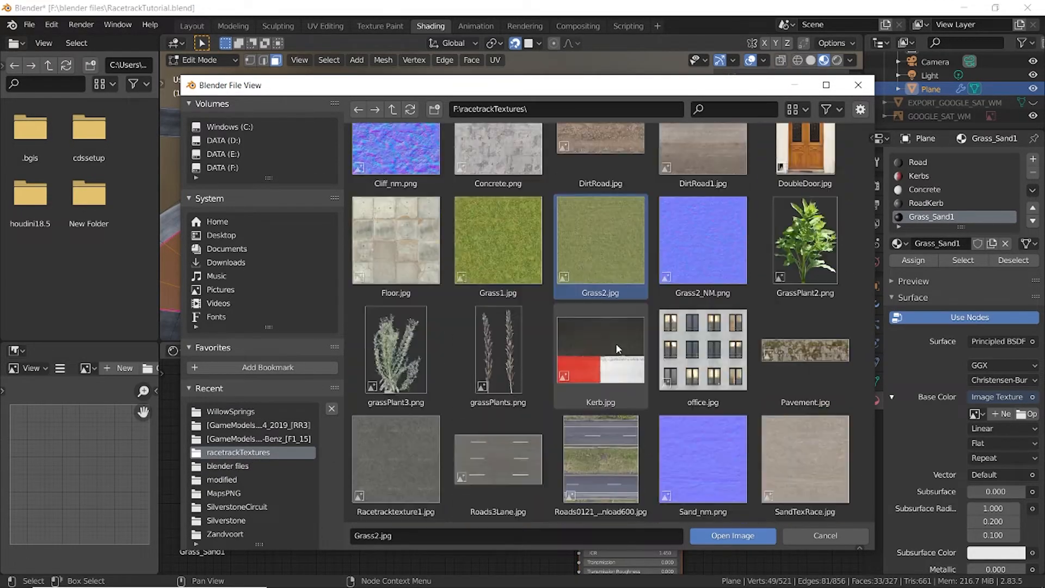
scroll(605, 253, up, 7)
click(732, 535)
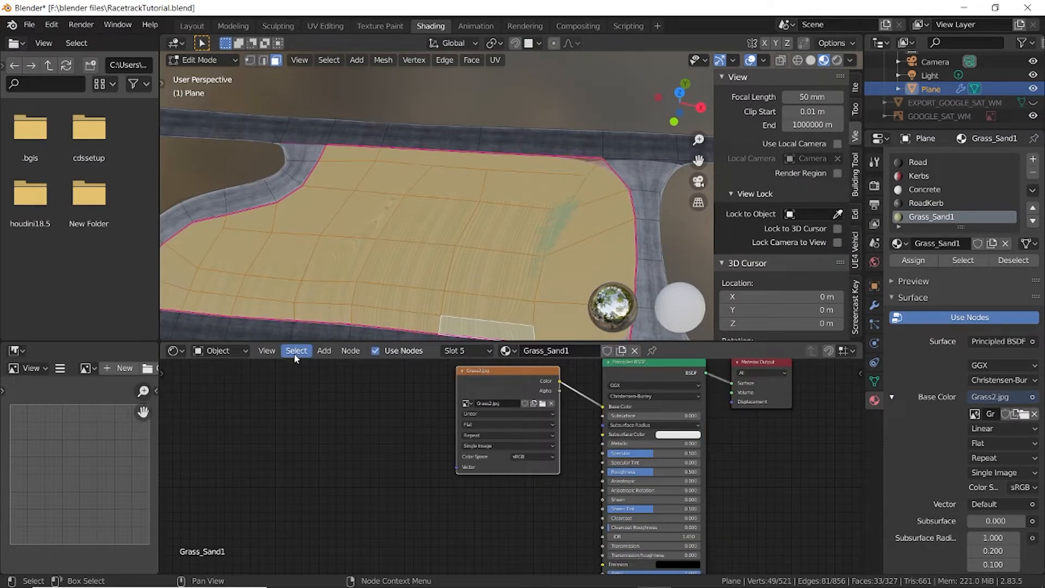
Add a second Image Texture node to Grass_Sand1 and place it below and to the left of the Grass2.jpg node.
click(325, 352)
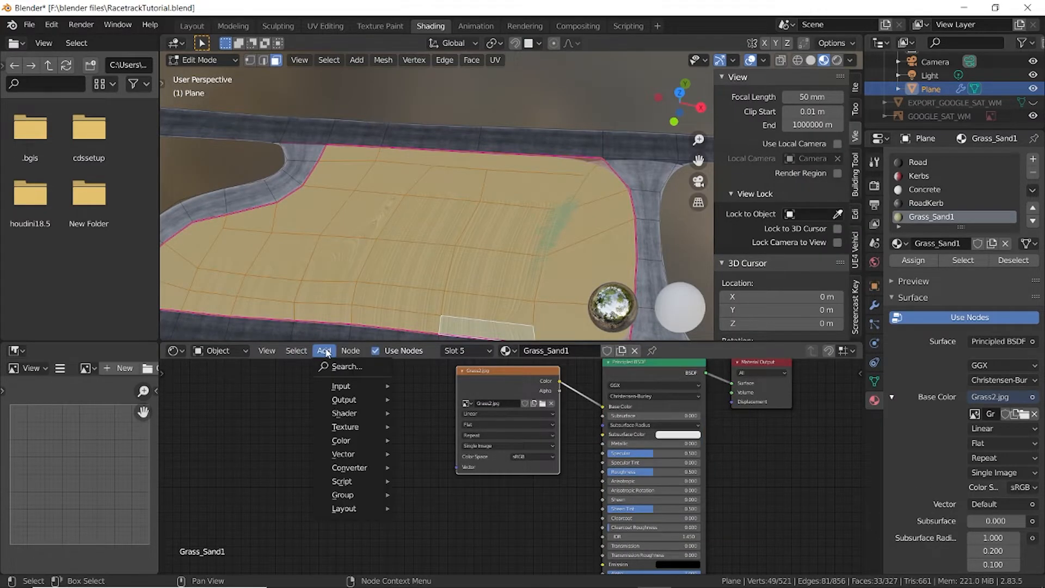
click(341, 367)
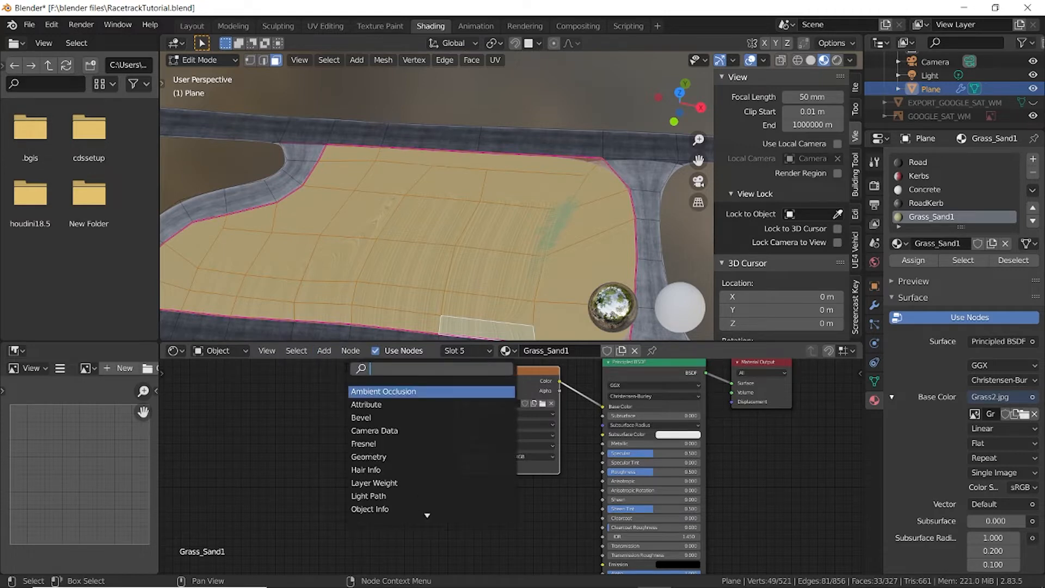
text(image)
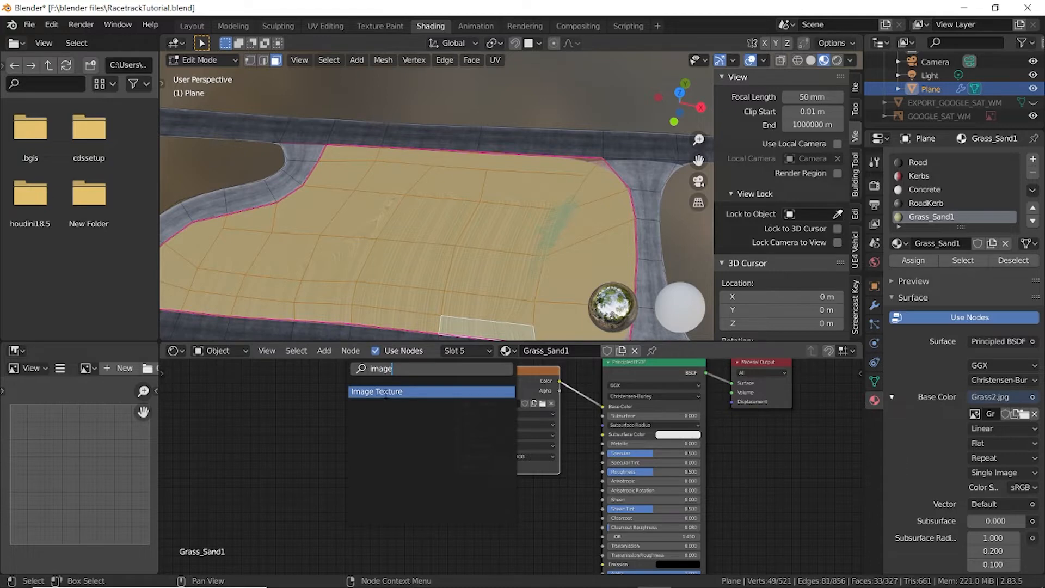
click(386, 392)
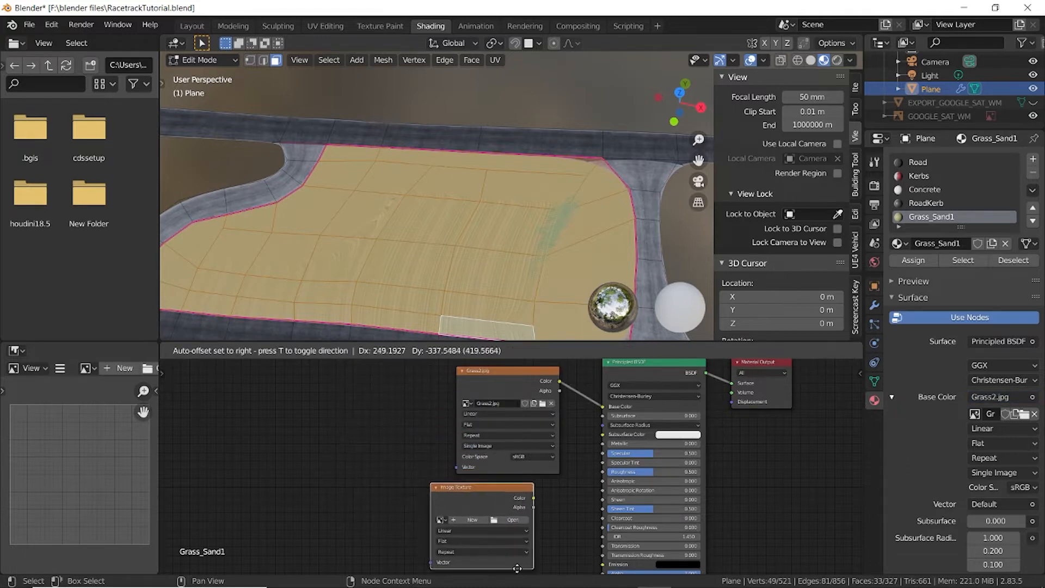
click(541, 570)
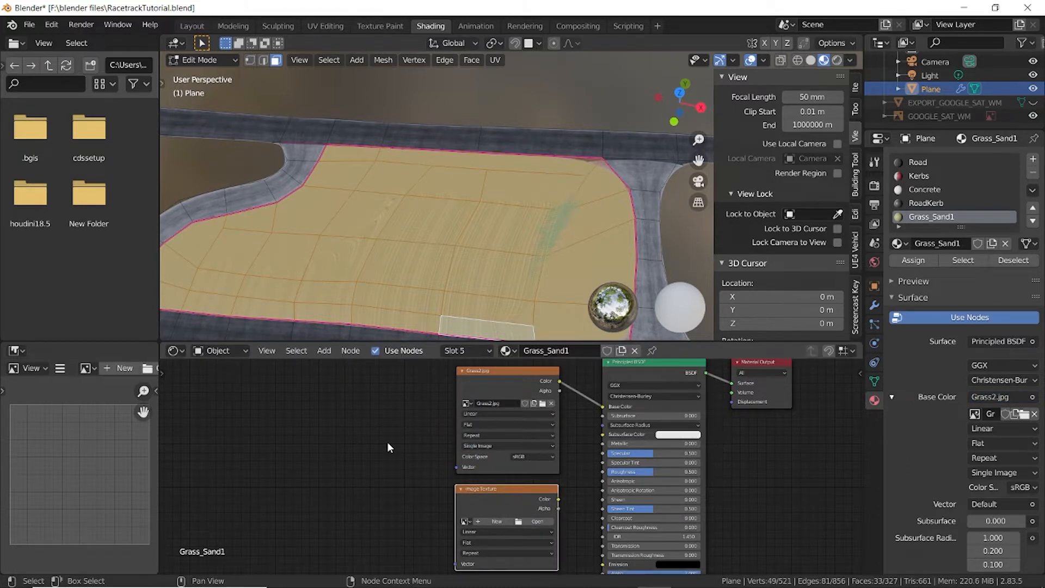
scroll(388, 448, down, 8)
middle_drag(417, 480, 357, 437)
scroll(393, 475, up, 7)
middle_drag(467, 478, 671, 523)
drag(639, 461, 511, 468)
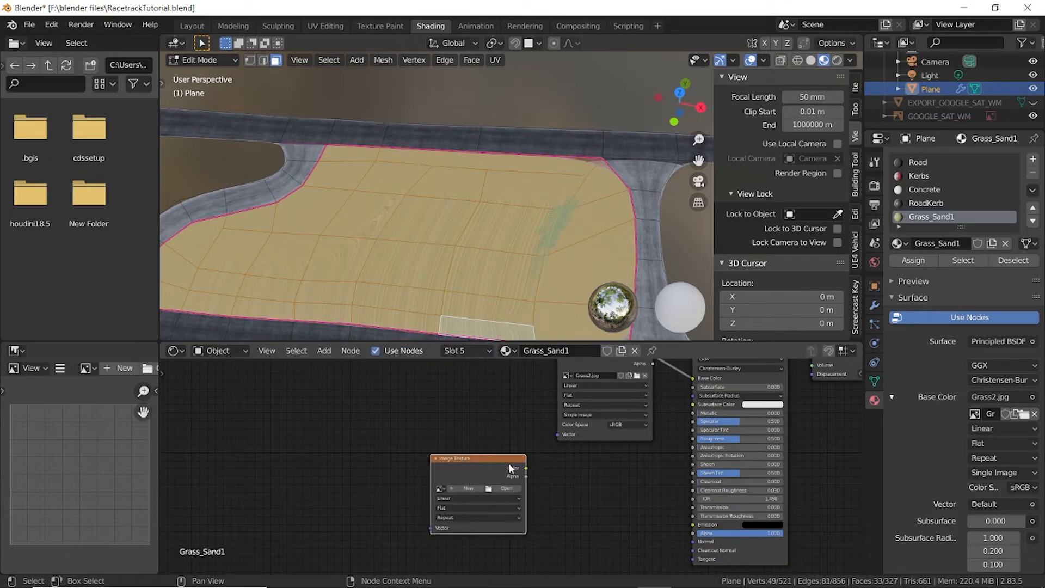
Add a Normal Map node to Grass_Sand1 and place it between the empty Image Texture node and the Principled BSDF.
click(324, 350)
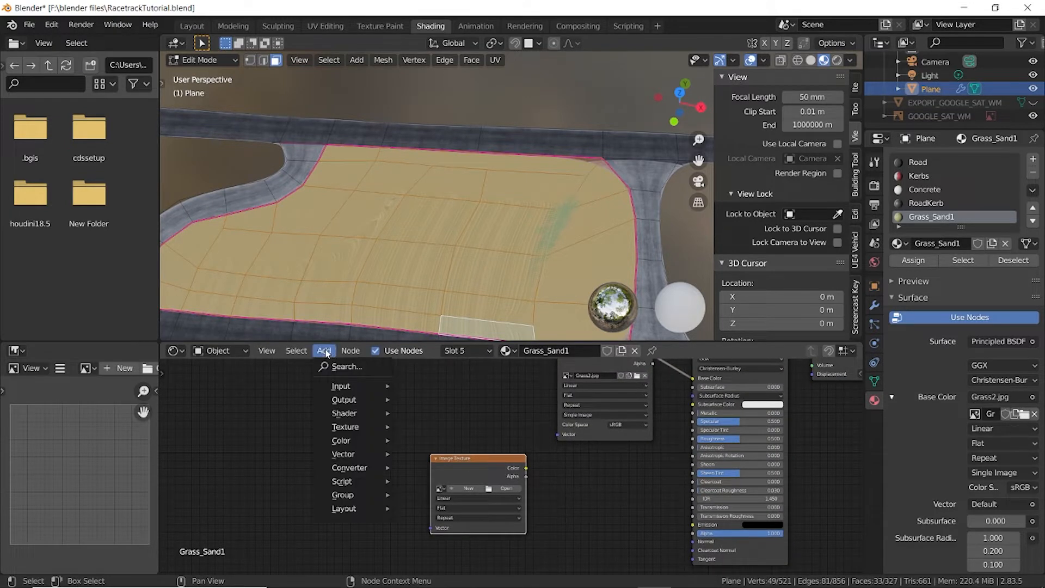
click(347, 366)
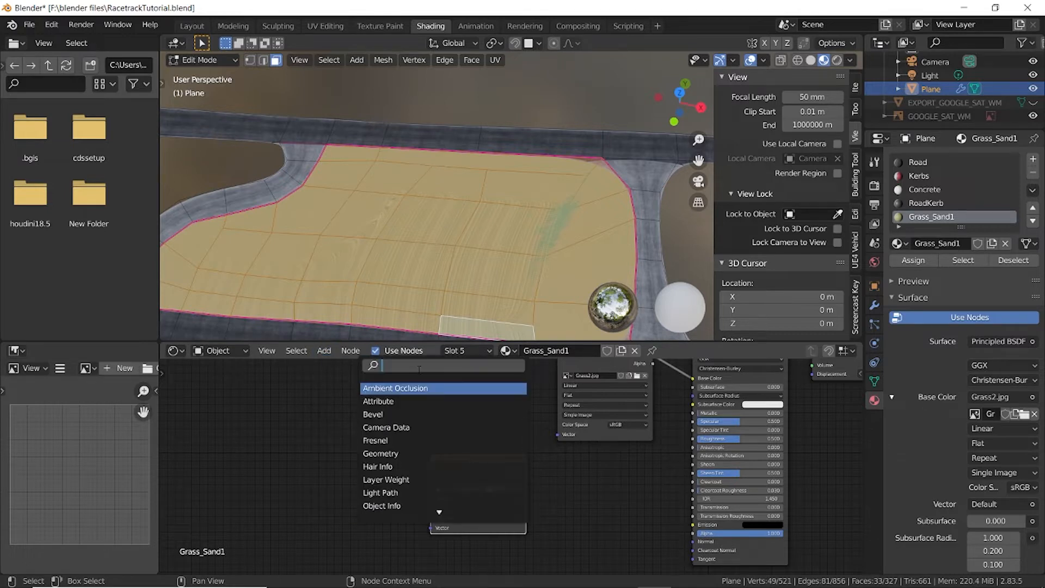
text(norma)
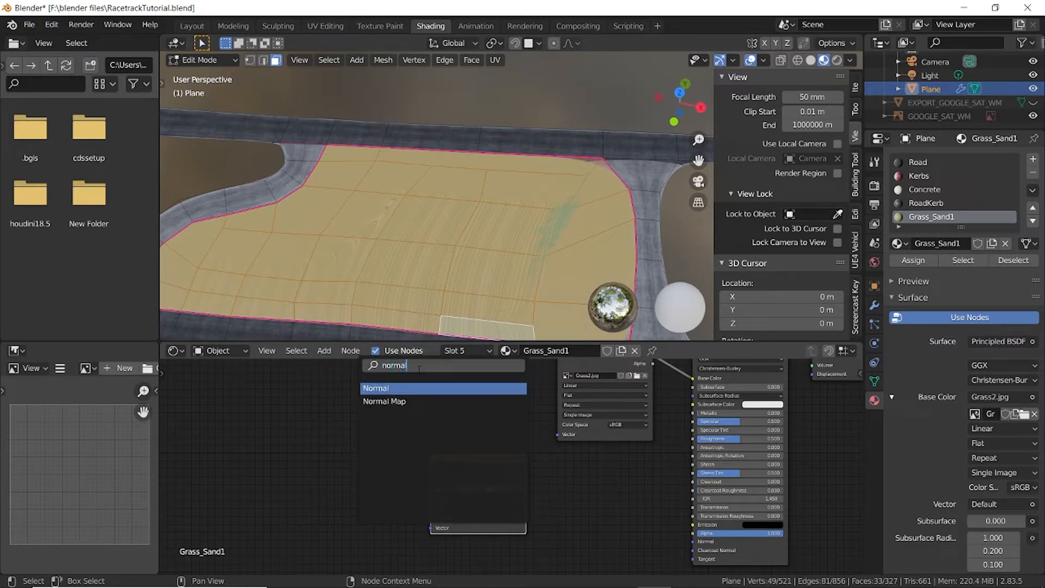
text(l)
click(418, 401)
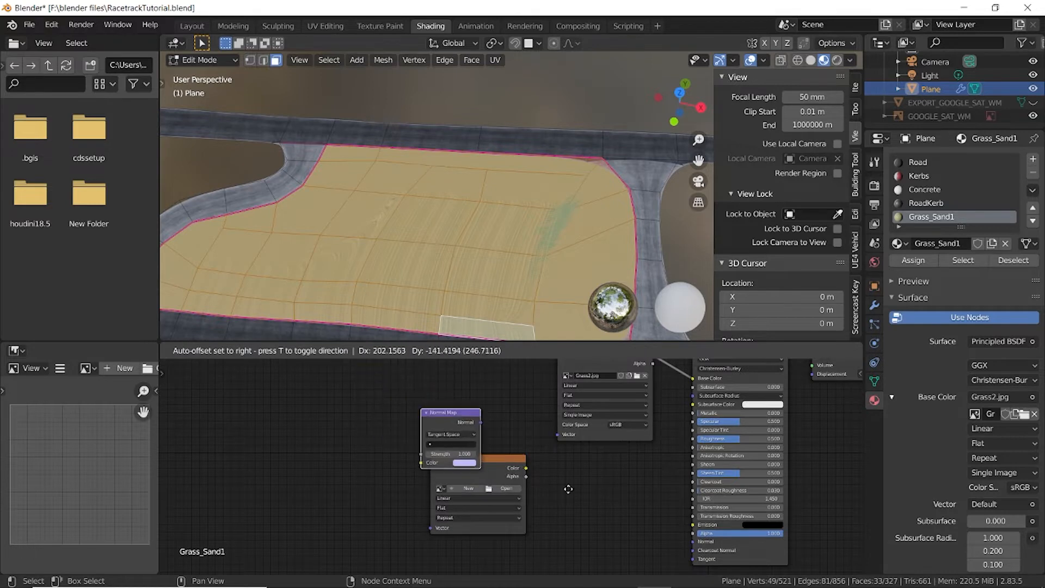
click(762, 555)
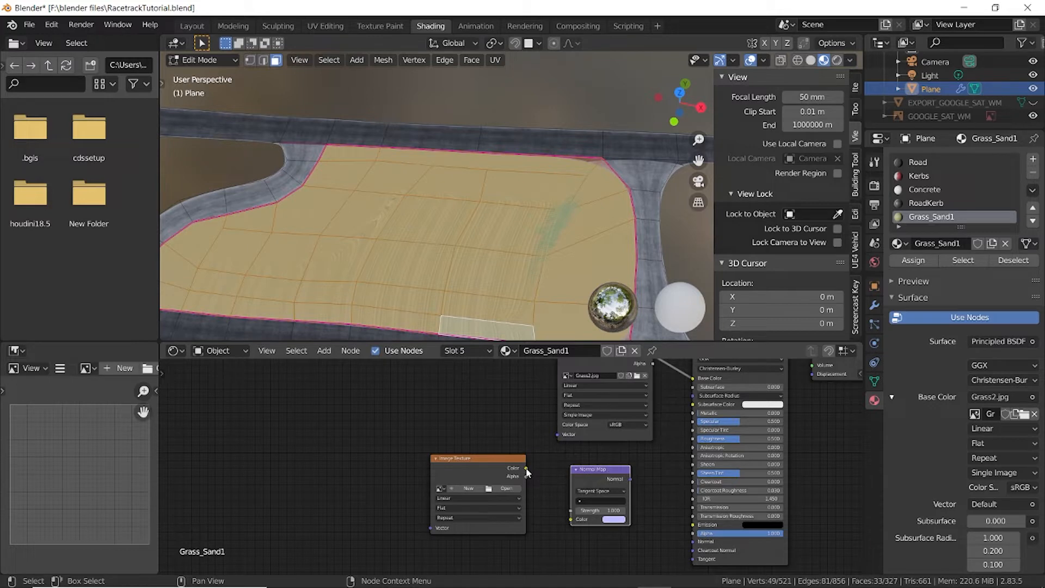
Link the empty Image Texture's Color to the Normal Map's Color, and the Normal Map's output to the Principled BSDF's Normal input.
drag(526, 469, 570, 519)
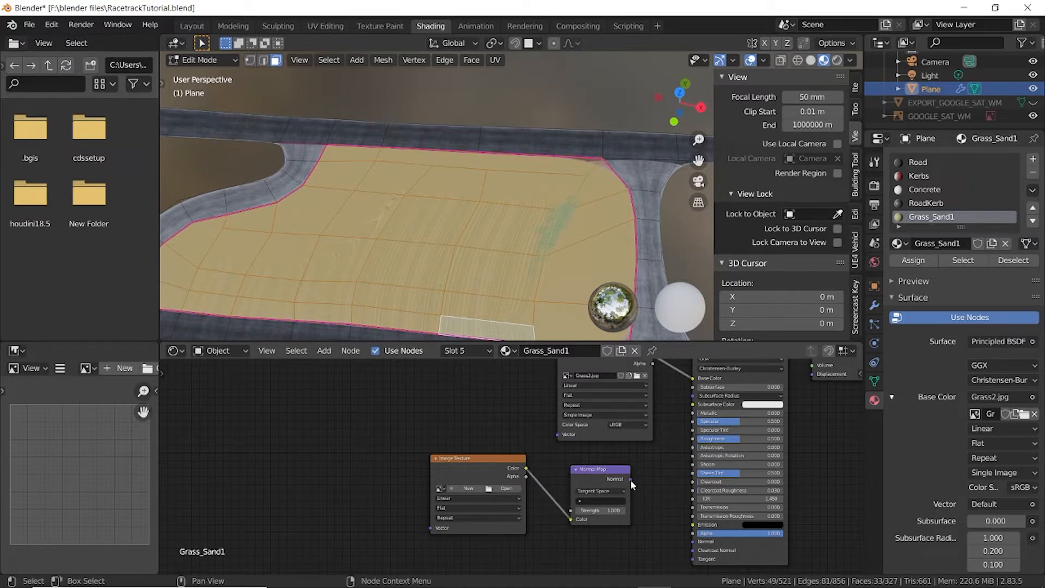
drag(631, 479, 701, 542)
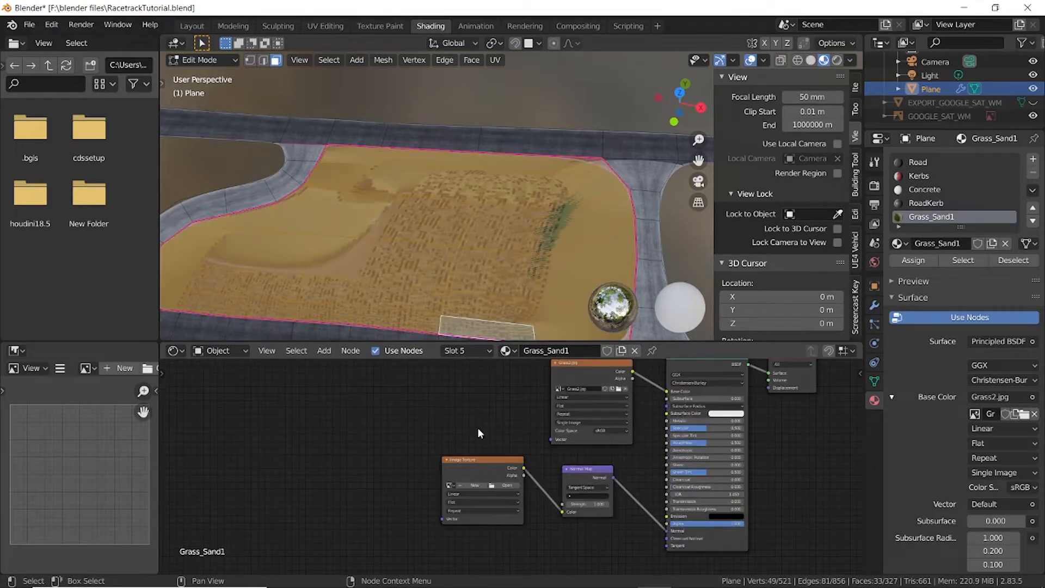
Load Grass2_NM.png from the racetrackTextures folder into the empty Image Texture node.
scroll(483, 424, up, 2)
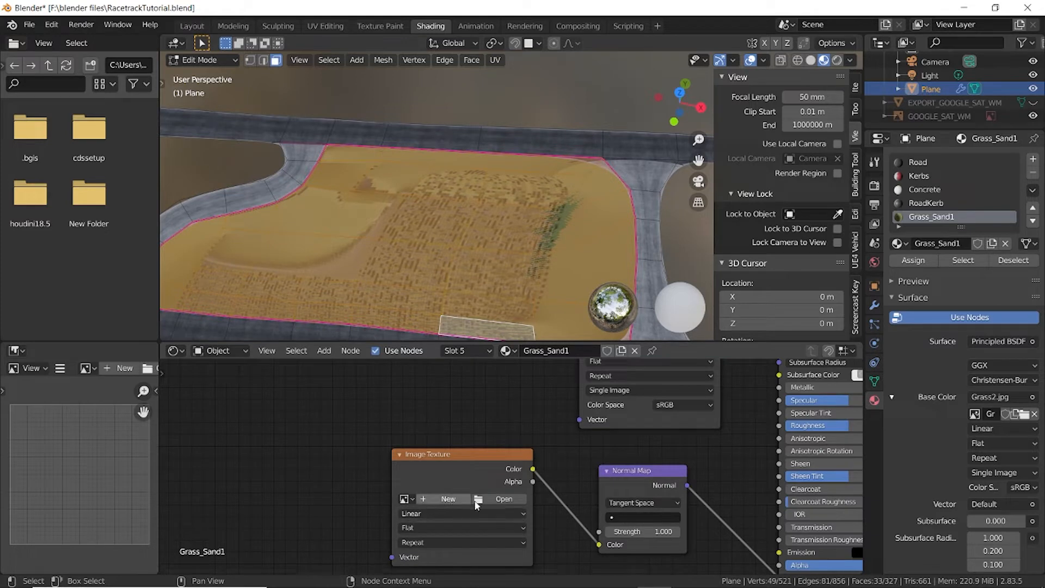
click(509, 499)
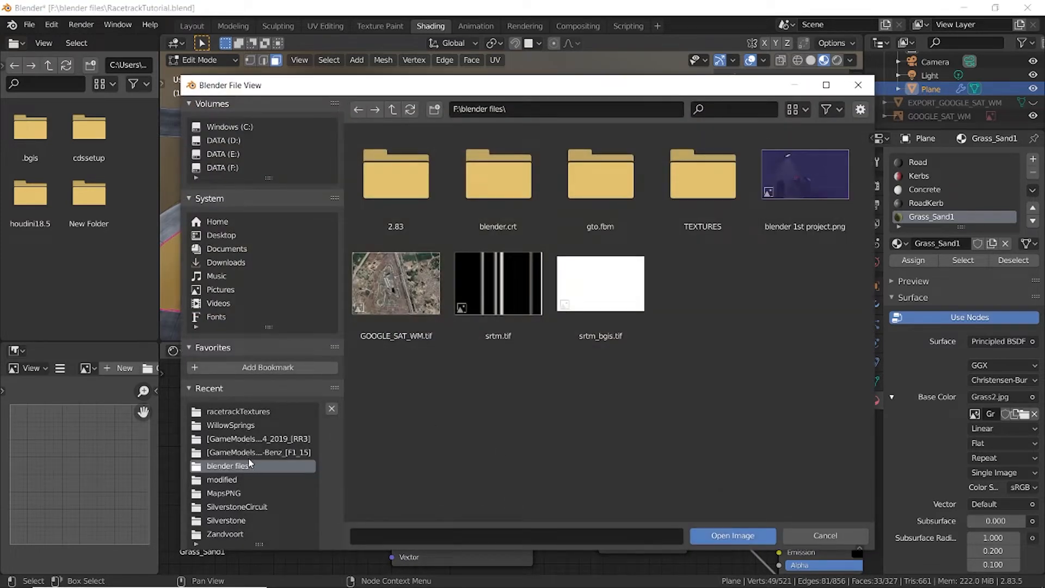
click(251, 412)
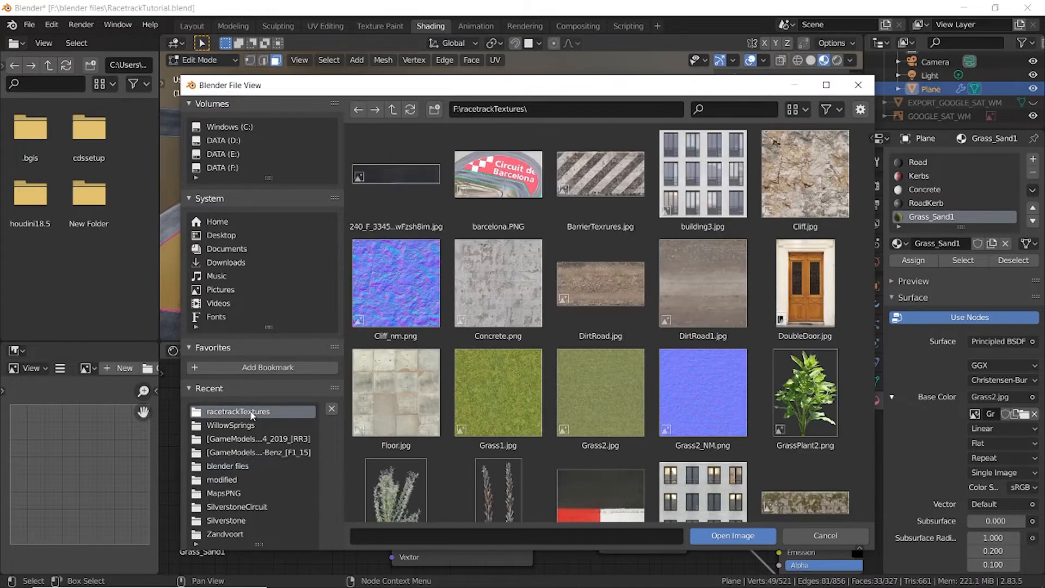
click(723, 404)
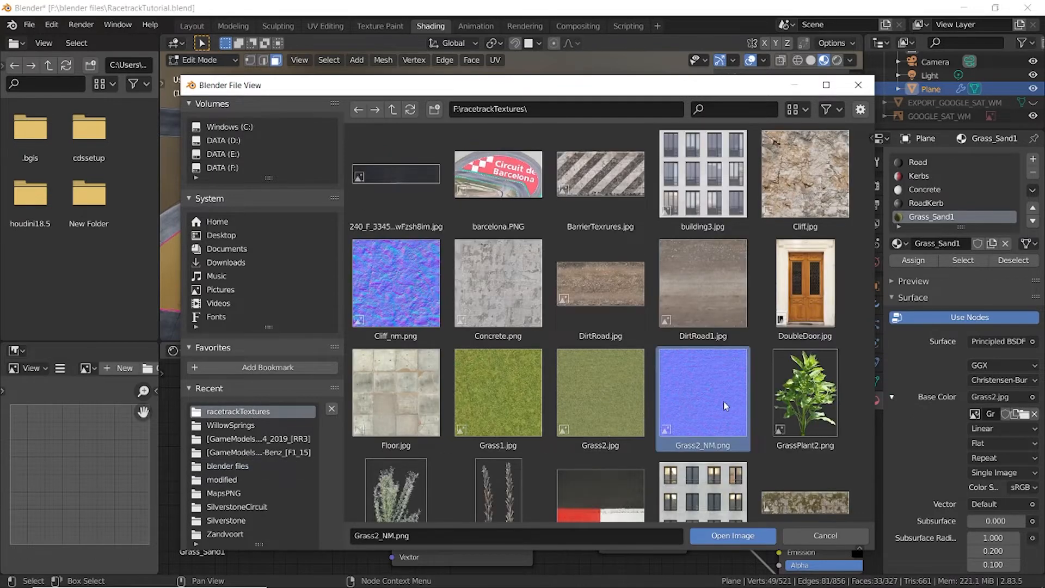
click(751, 534)
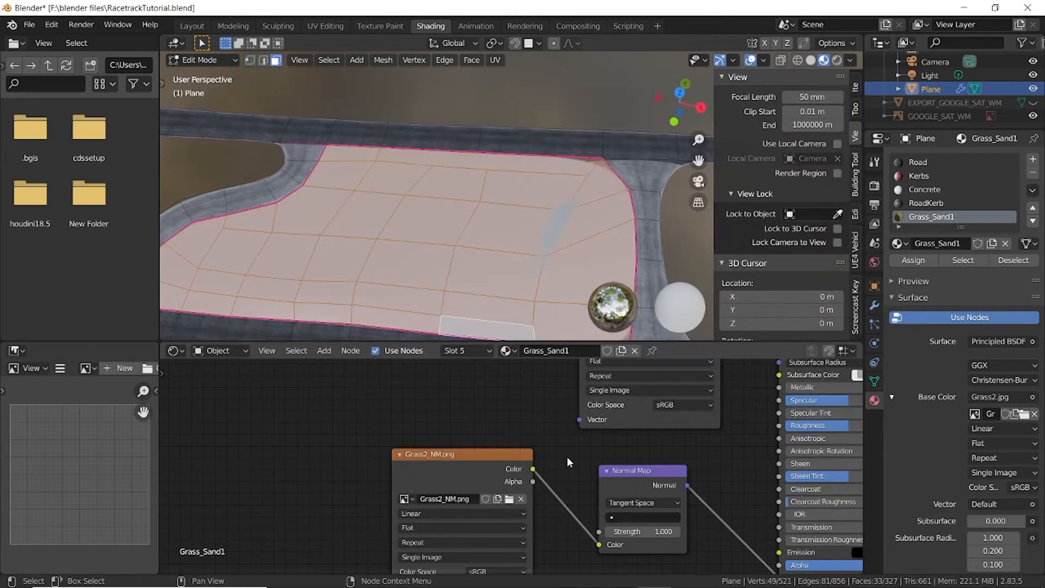
Set the color space of the Grass2_NM.png texture node to Non-Color.
scroll(561, 482, down, 1)
middle_drag(560, 483, 579, 381)
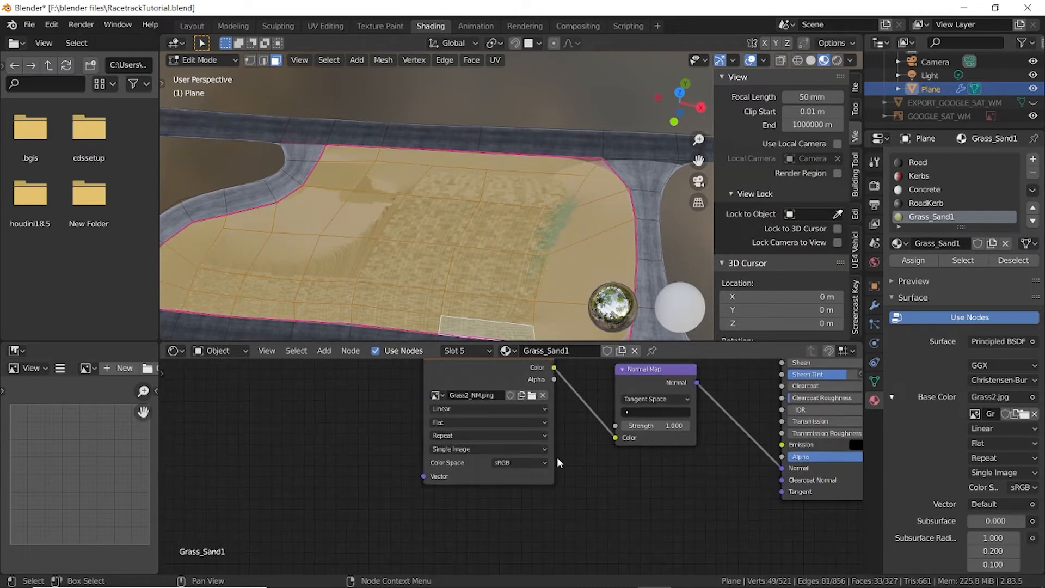
click(542, 464)
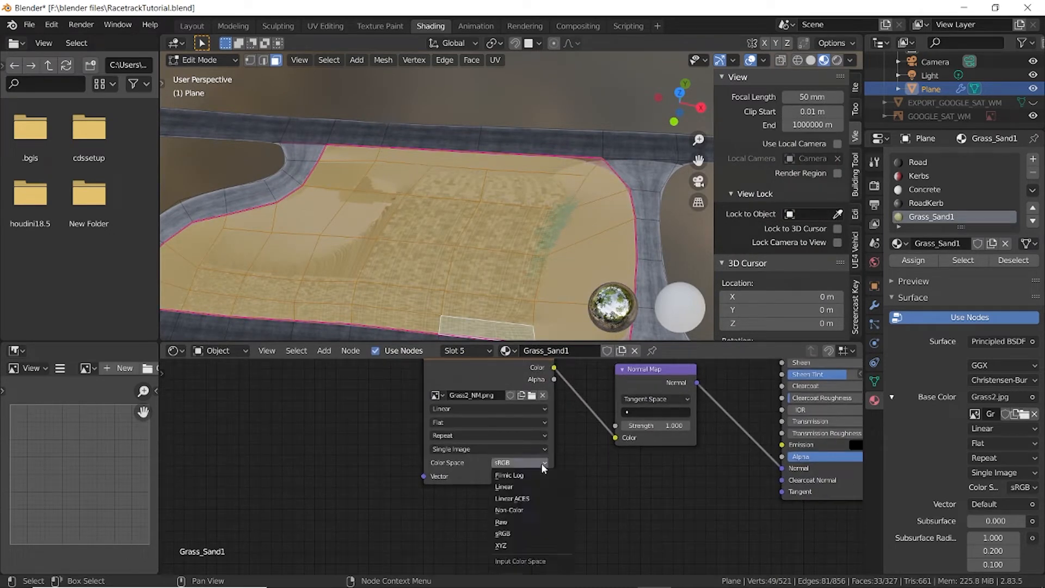
click(524, 509)
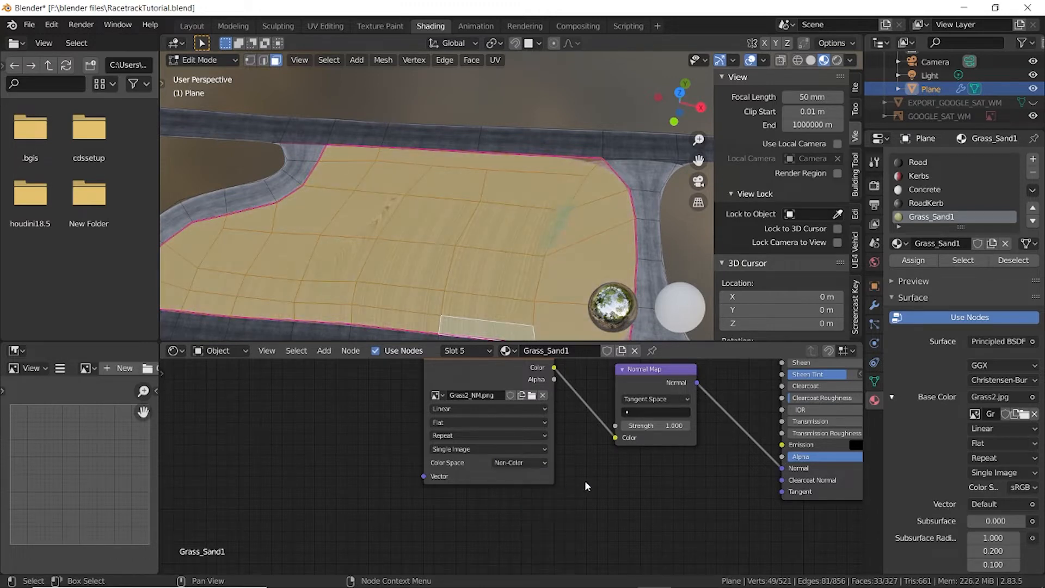
In the UV Editing workspace, unwrap the selected infield faces while viewing the track from the top.
scroll(594, 484, down, 3)
middle_drag(586, 441, 649, 549)
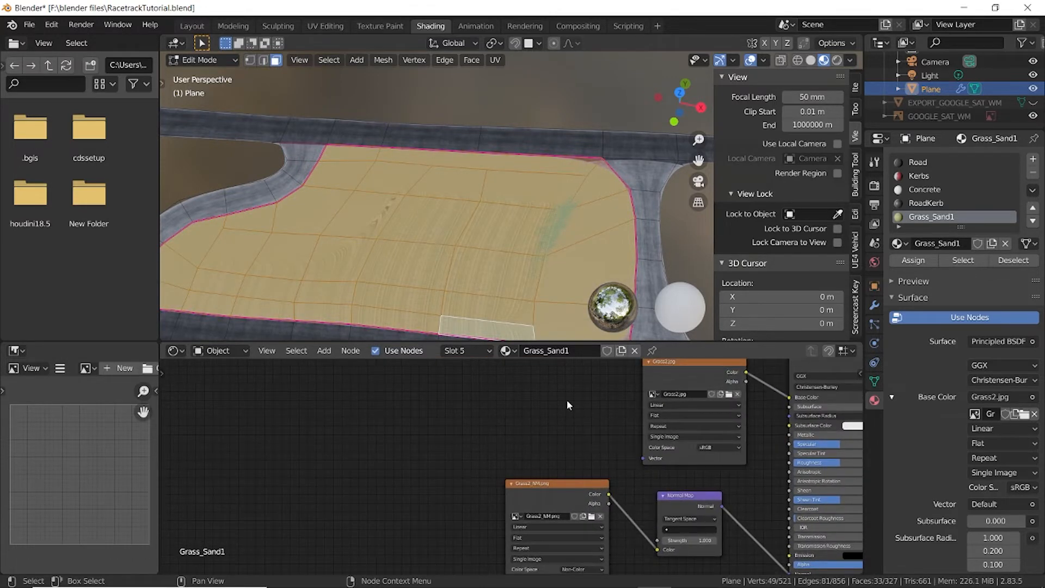
click(331, 25)
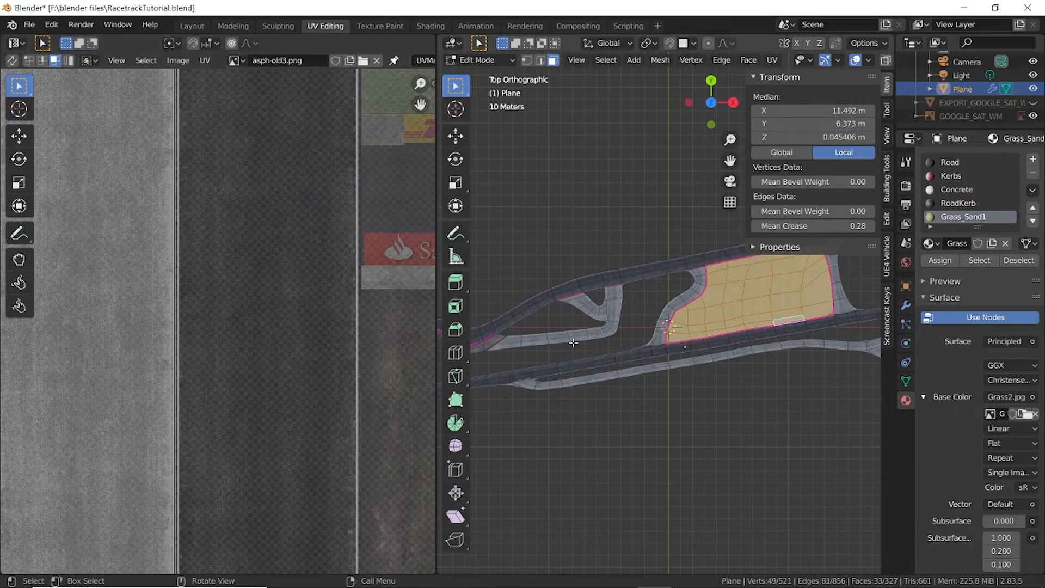
middle_drag(697, 369, 743, 382)
key(KP_7)
shift+middle_drag(801, 361, 648, 446)
scroll(151, 351, down, 2)
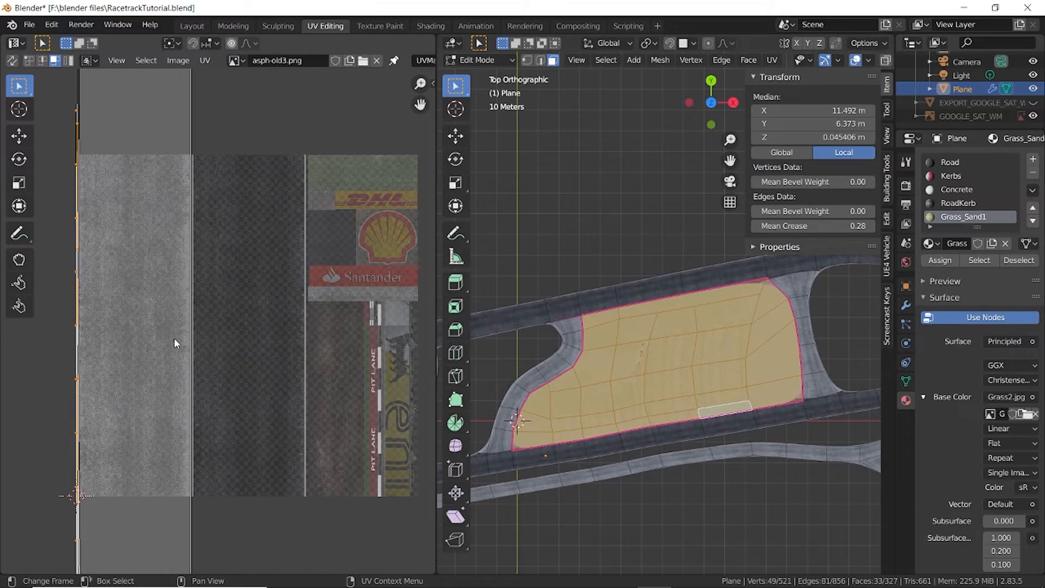
key(u)
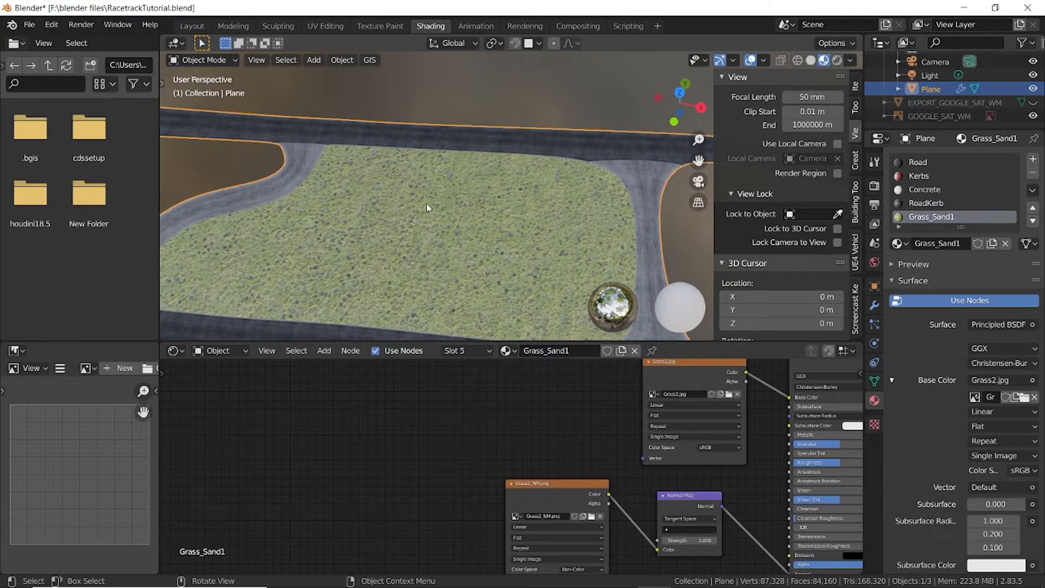
click(230, 61)
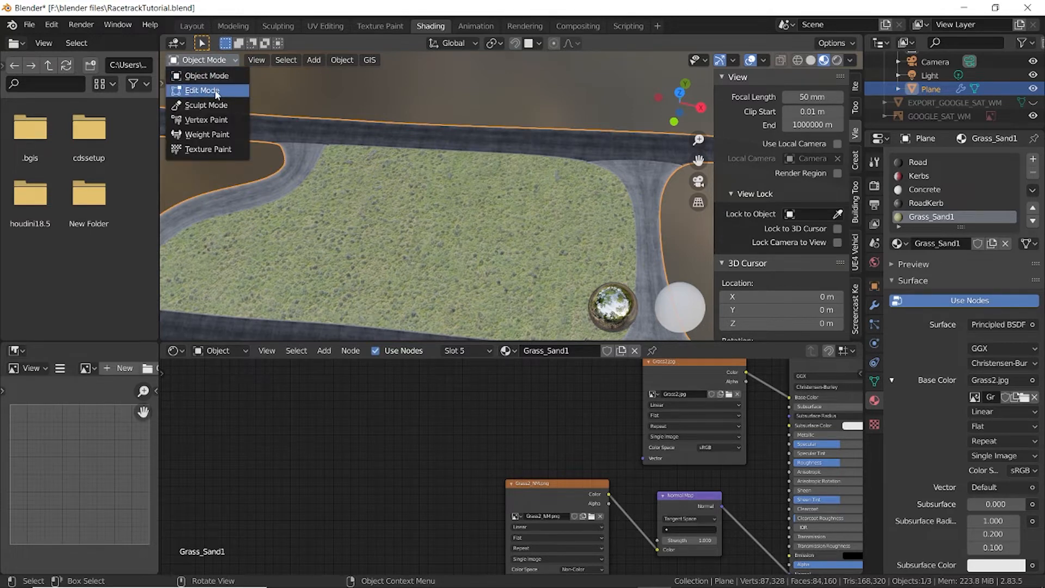
click(223, 62)
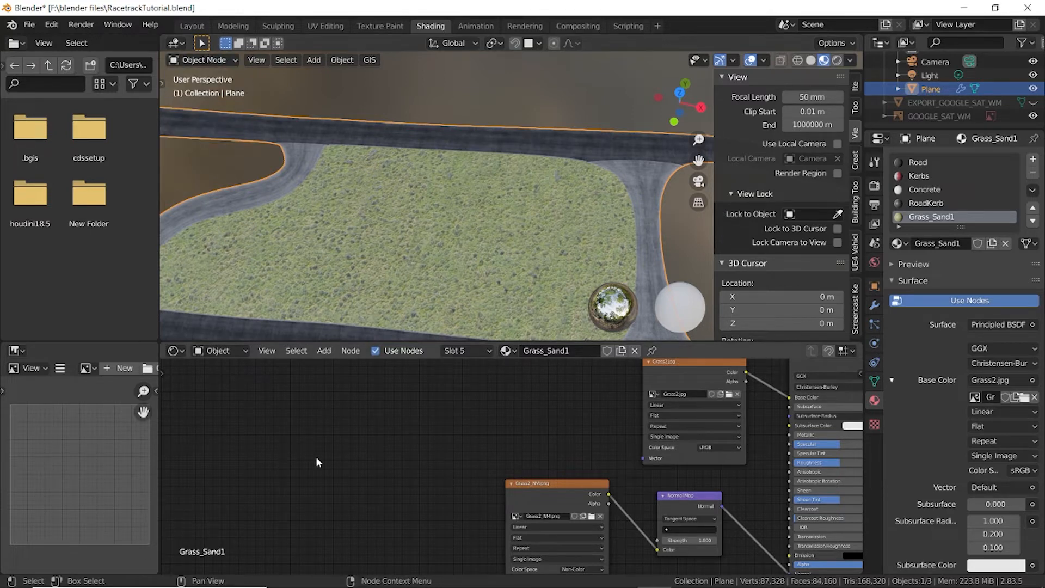
Add a Mapping node to Grass_Sand1 and place it to the left of the two grass texture nodes.
scroll(320, 452, down, 4)
middle_drag(372, 485, 319, 488)
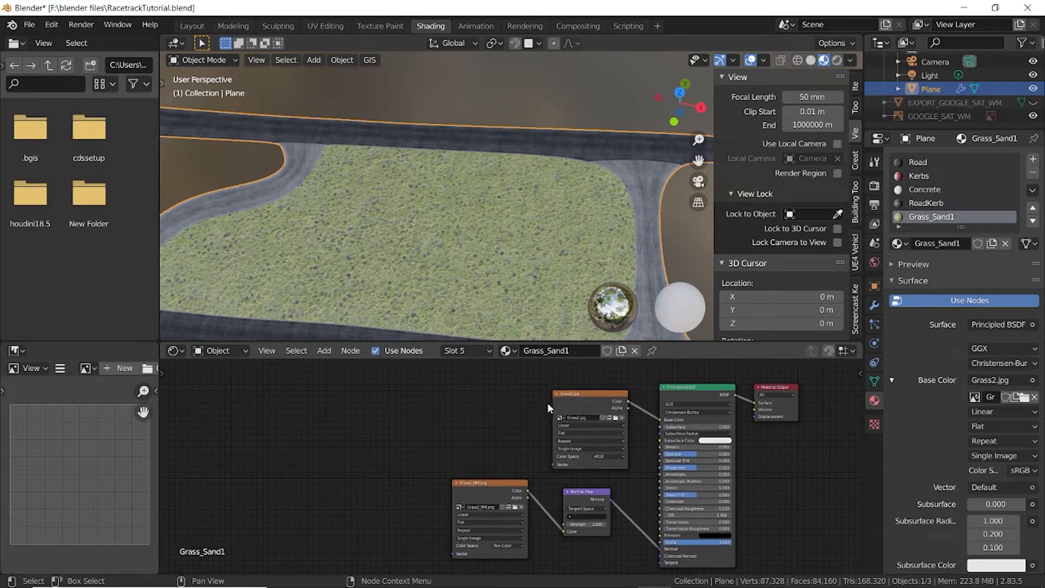
middle_drag(450, 475, 566, 543)
scroll(504, 432, up, 3)
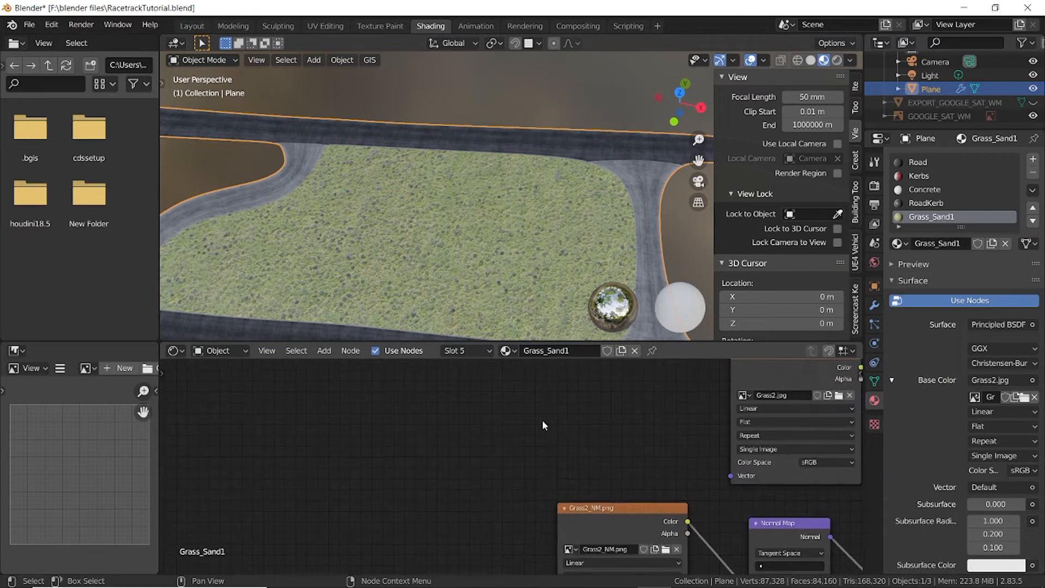
scroll(544, 424, down, 2)
middle_drag(556, 423, 574, 442)
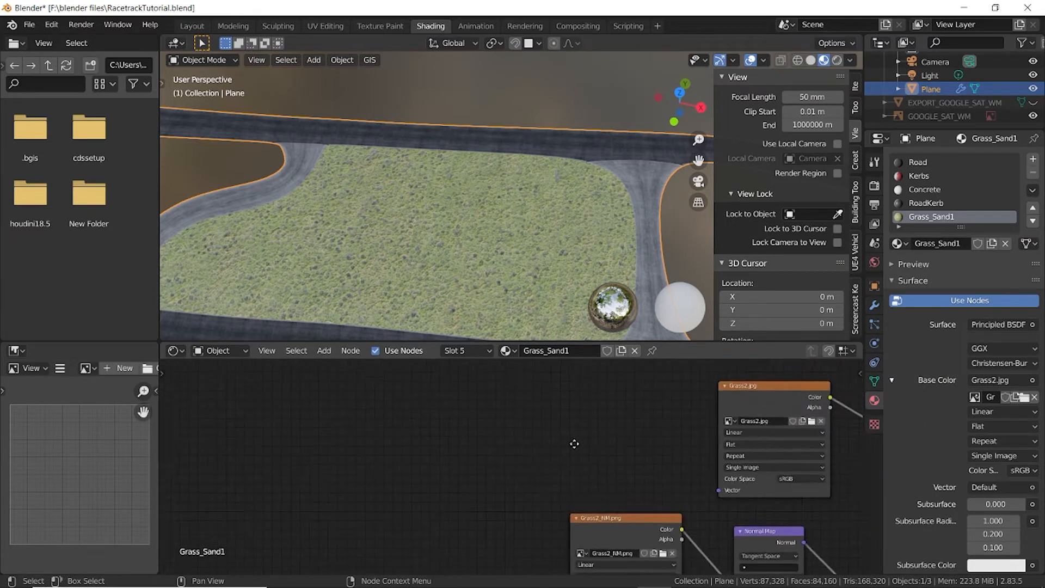
key(shift+a)
click(548, 431)
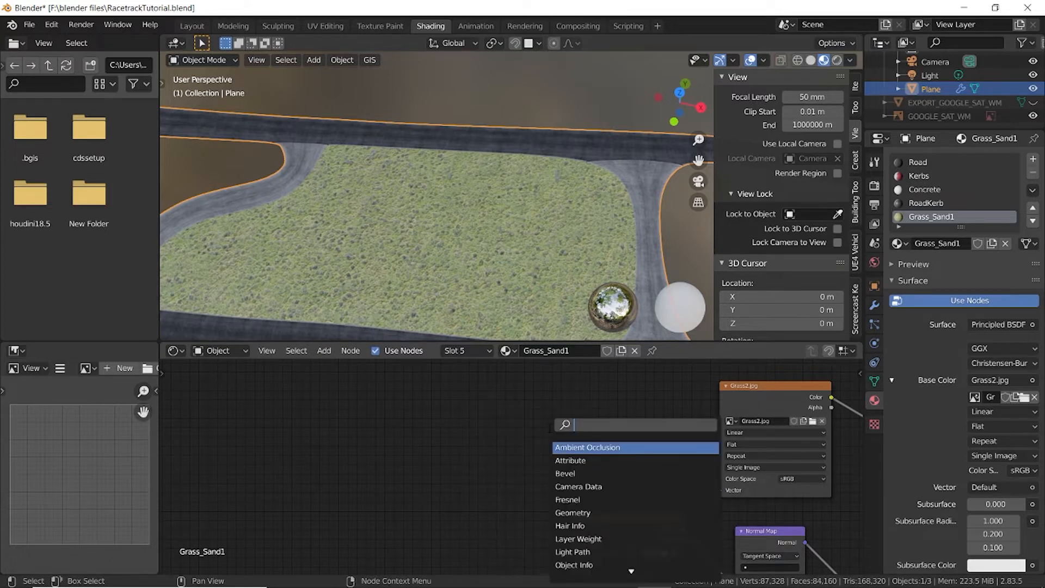
text(mapp)
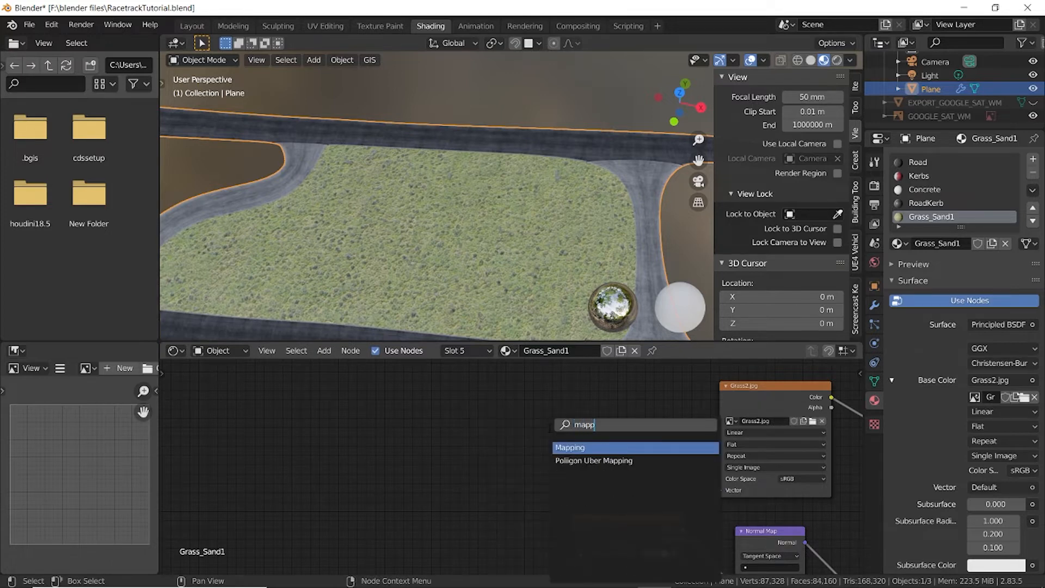
key(Return)
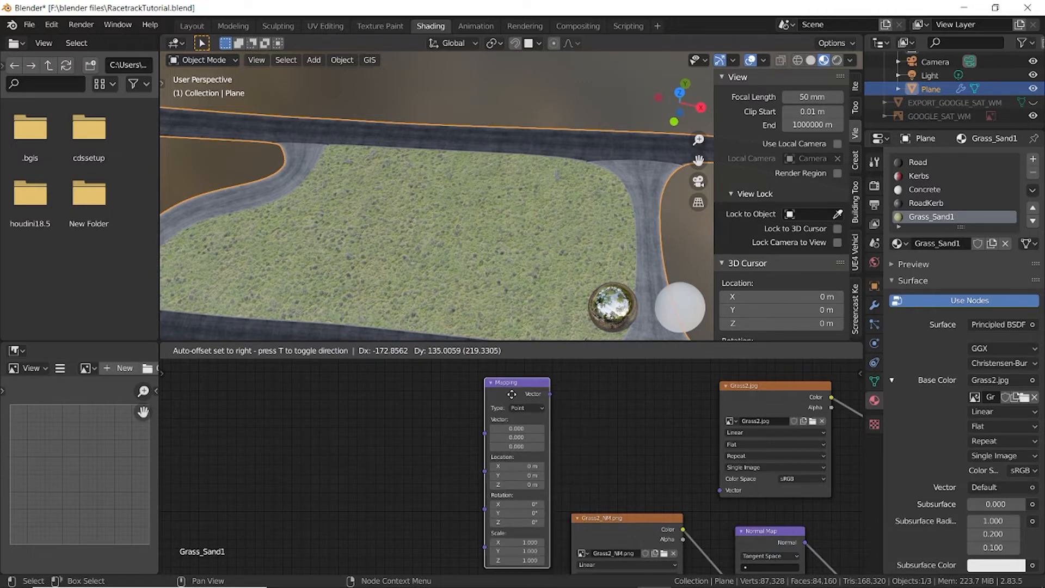
click(512, 393)
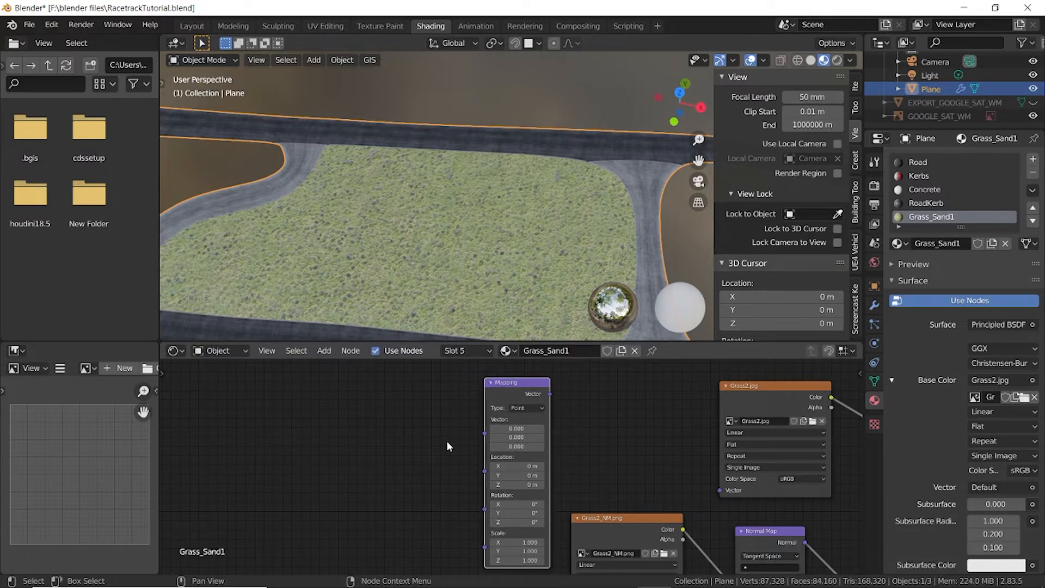
Add a Texture Coordinate node to the left of the Mapping node and link its UV output to the Mapping's Vector input.
key(shift+a)
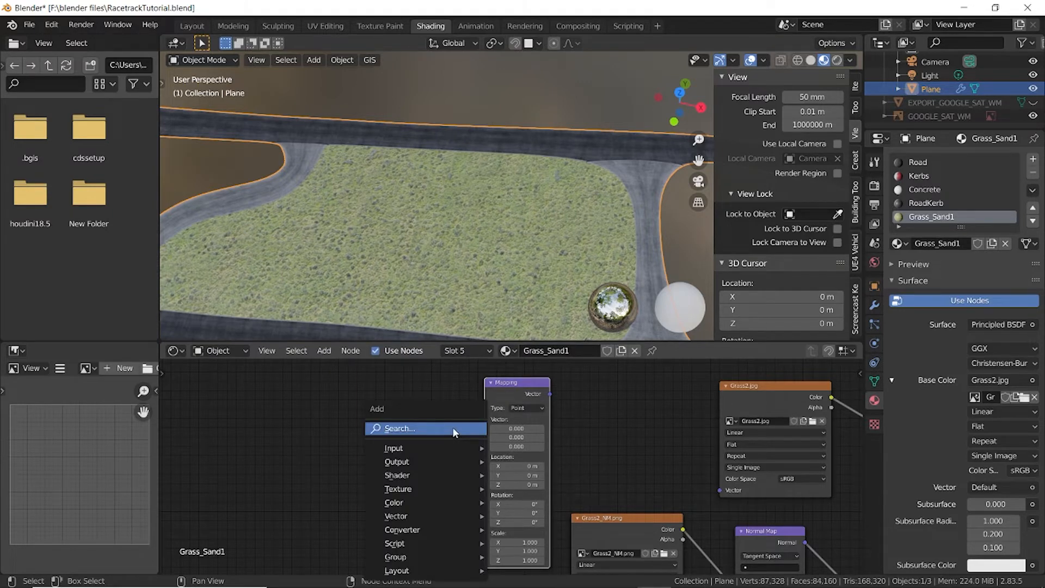
click(452, 429)
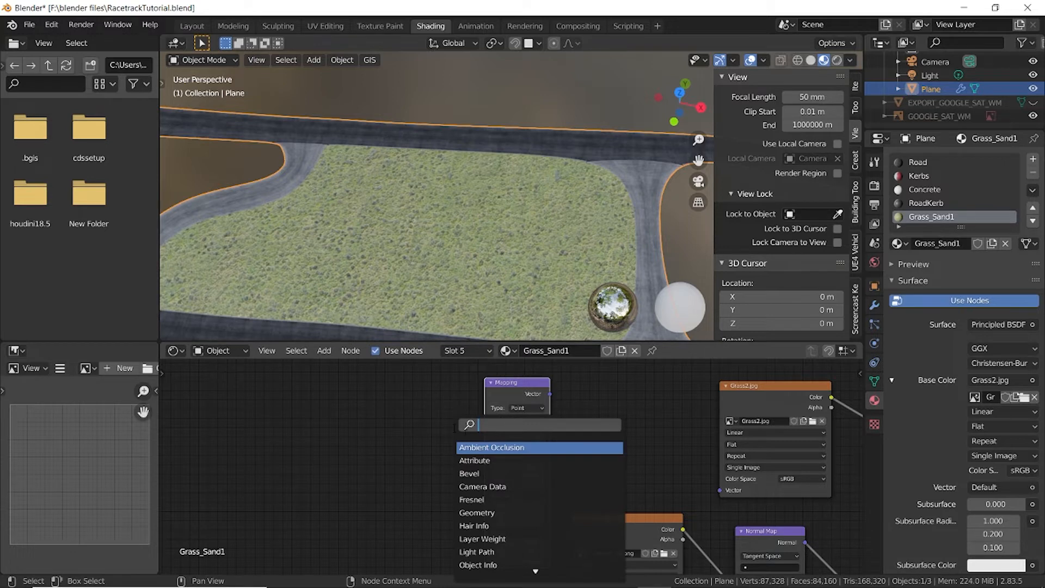
key(Escape)
click(324, 351)
click(363, 372)
text(t)
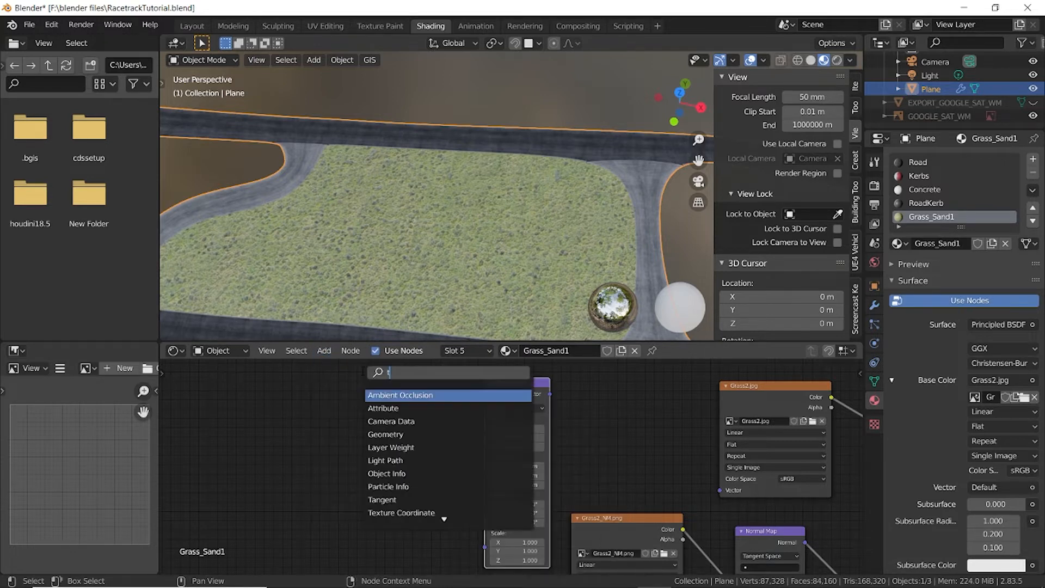
text(exture)
click(430, 396)
click(457, 450)
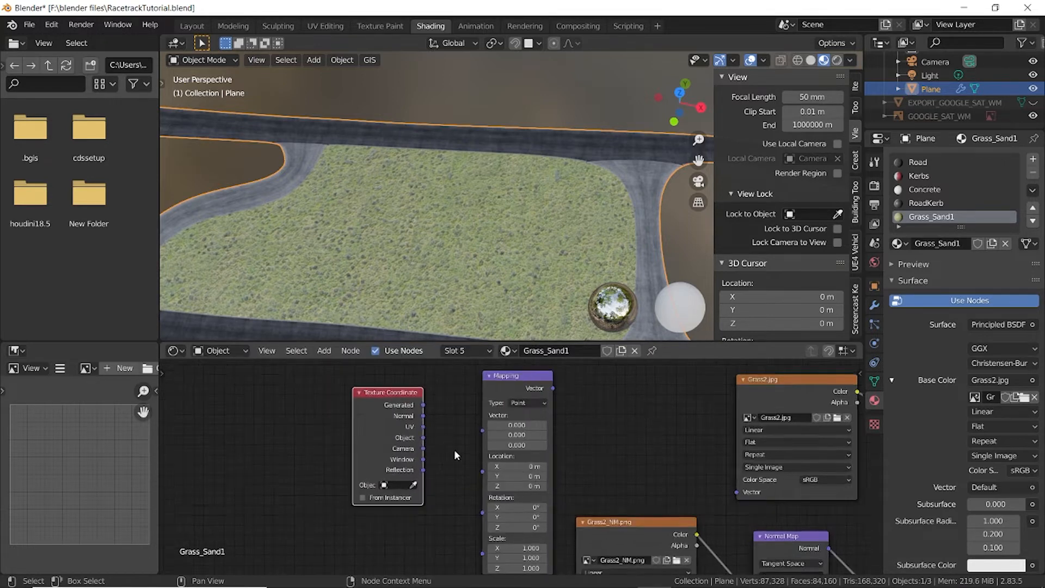
scroll(465, 471, up, 1)
drag(435, 443, 504, 447)
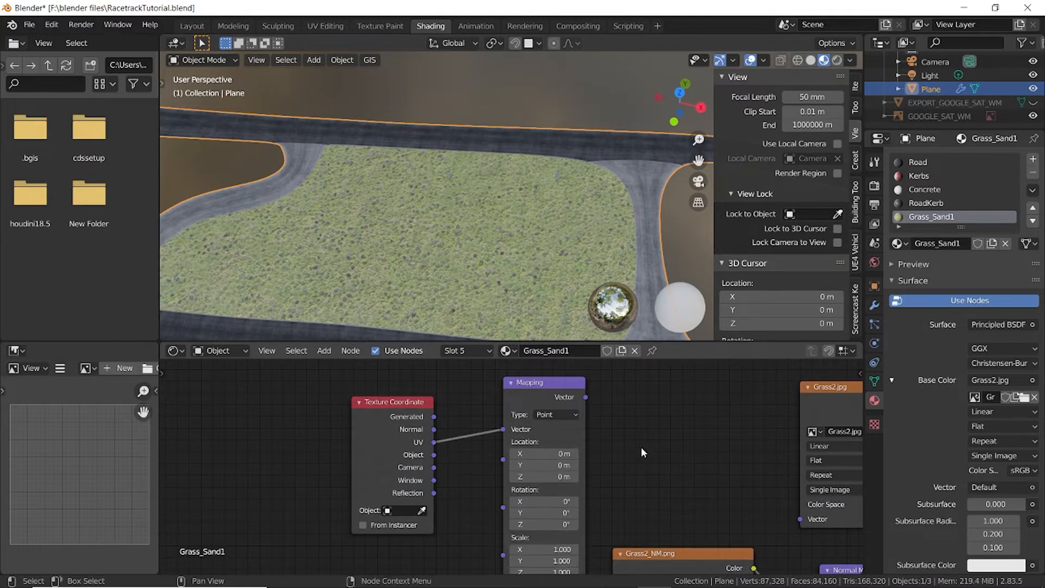
Link the Mapping node's Vector output to the Vector inputs of the Grass2.jpg and Grass2_NM.png texture nodes.
middle_drag(720, 504, 579, 491)
scroll(580, 491, up, 1)
scroll(588, 482, down, 5)
scroll(591, 479, down, 1)
drag(422, 385, 556, 461)
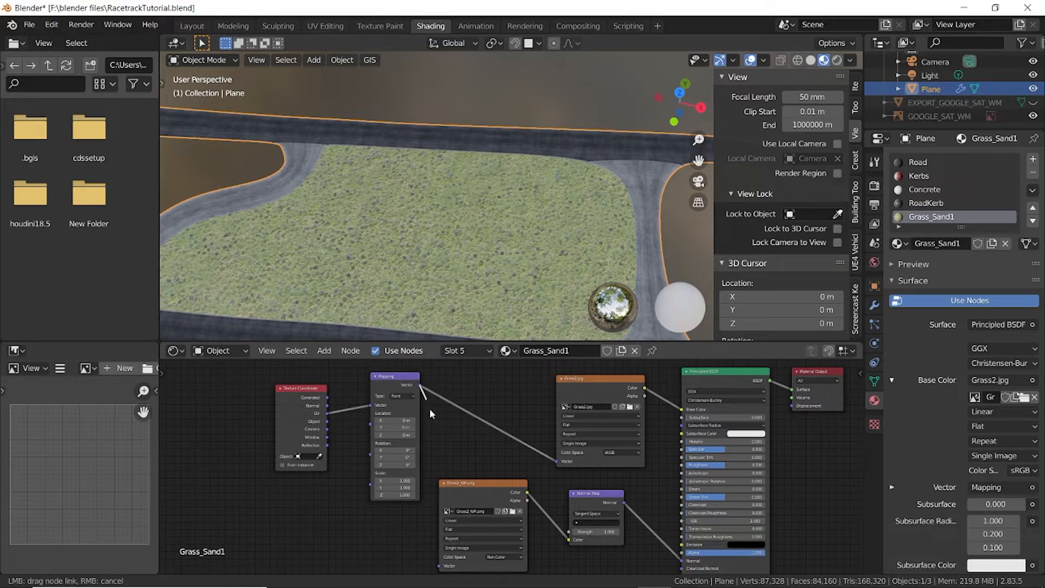
scroll(479, 468, up, 3)
scroll(494, 483, up, 2)
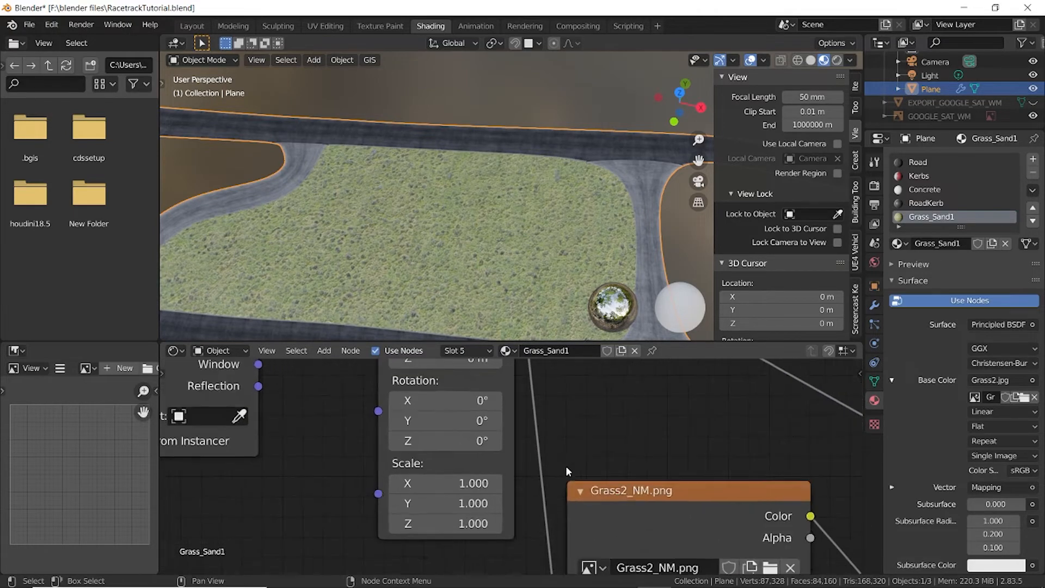
Set the Mapping node's X and Y scale to 10 and check the grass tiling on the infield.
click(492, 483)
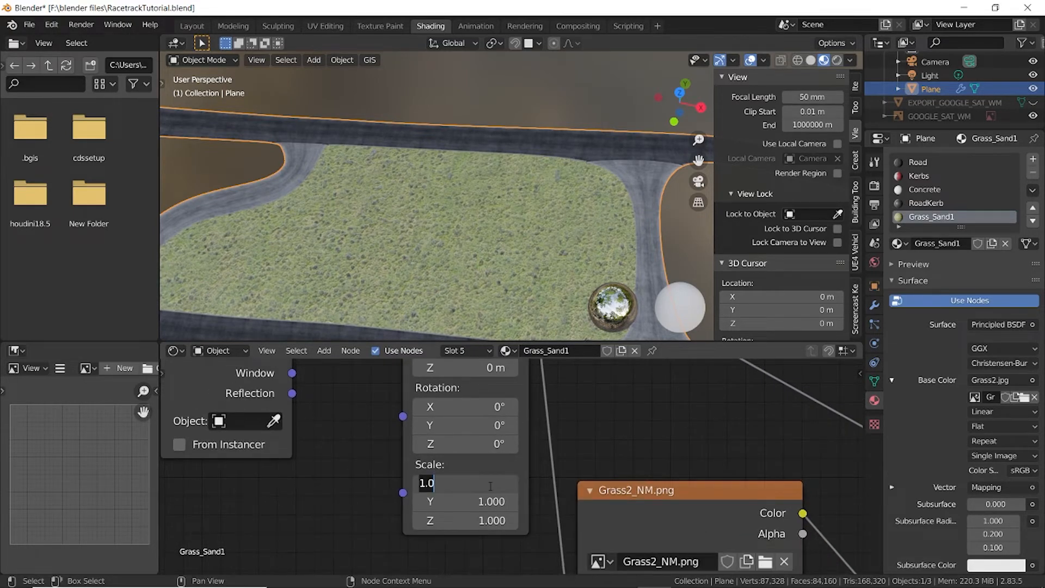
text(10)
key(Return)
click(495, 501)
text(10)
key(Return)
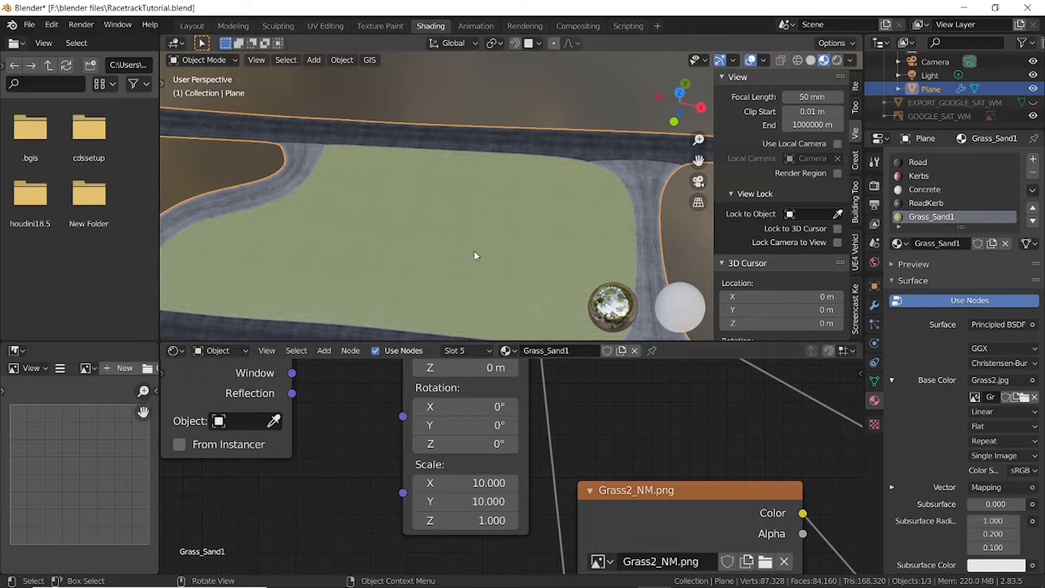
scroll(441, 271, up, 5)
scroll(425, 267, down, 6)
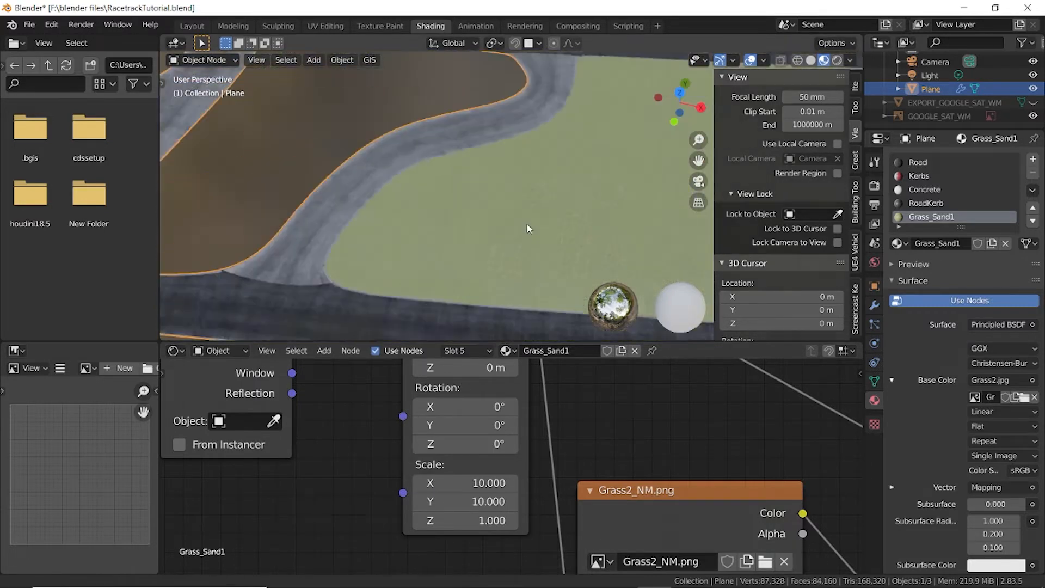
scroll(389, 249, up, 3)
scroll(397, 430, down, 7)
scroll(487, 471, down, 2)
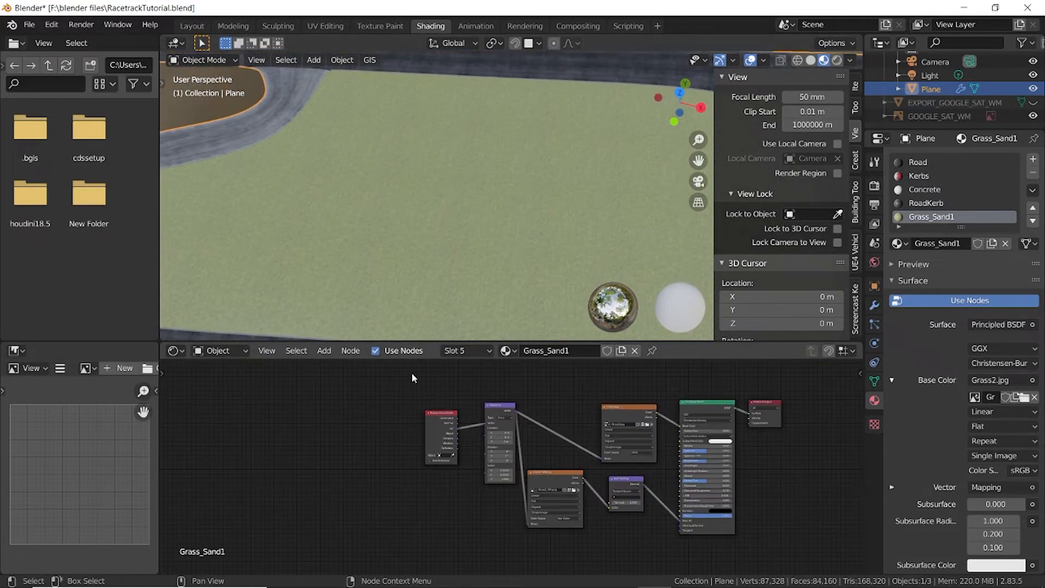
Duplicate all Grass_Sand1 nodes except the Material Output and place the copies above the originals.
scroll(468, 457, down, 2)
drag(371, 441, 614, 566)
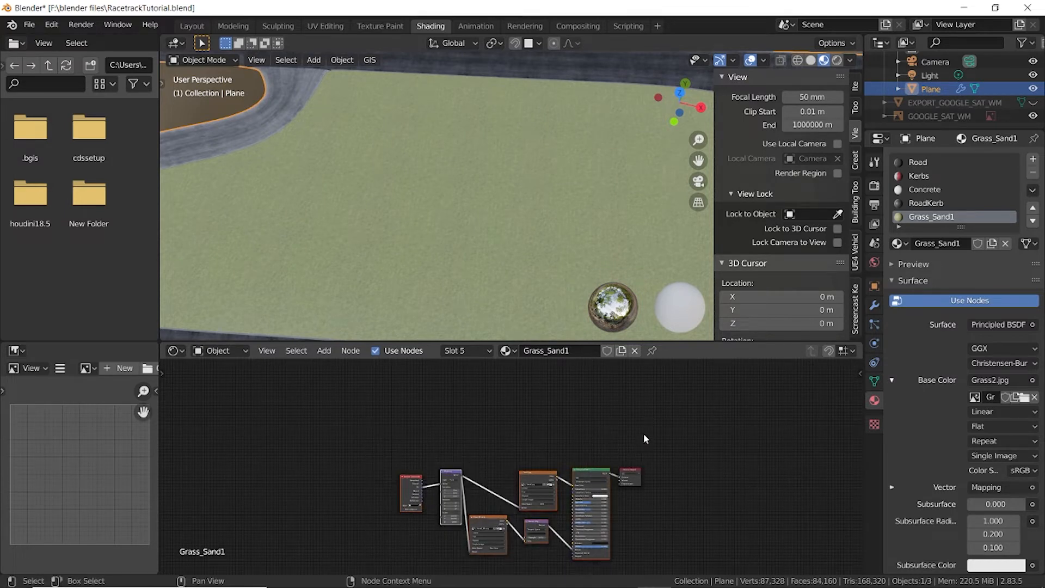
scroll(652, 432, up, 1)
mouse_move(659, 431)
middle_down()
mouse_move(662, 462)
mouse_move(665, 435)
middle_up()
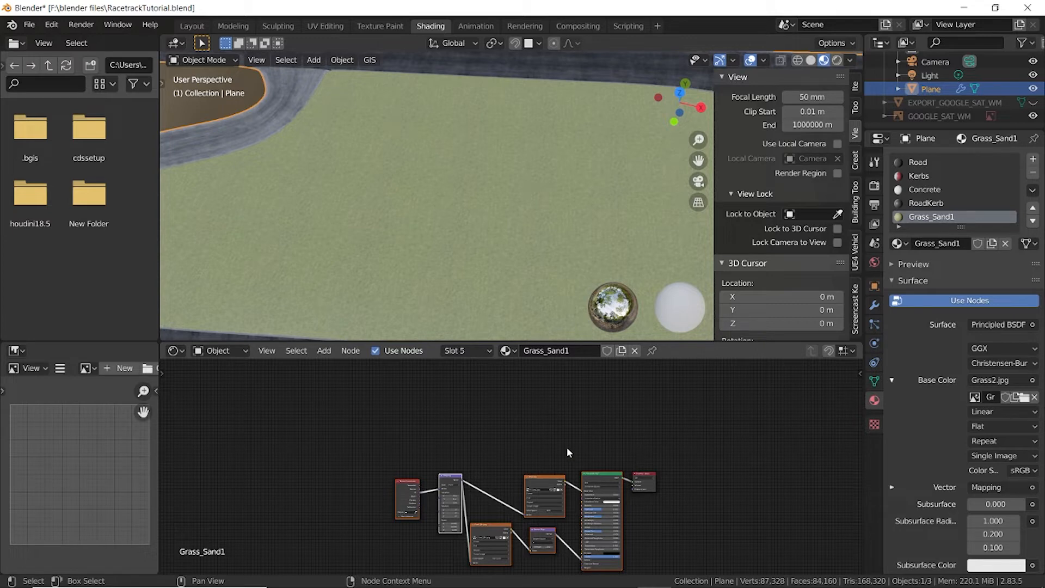
right_click(594, 457)
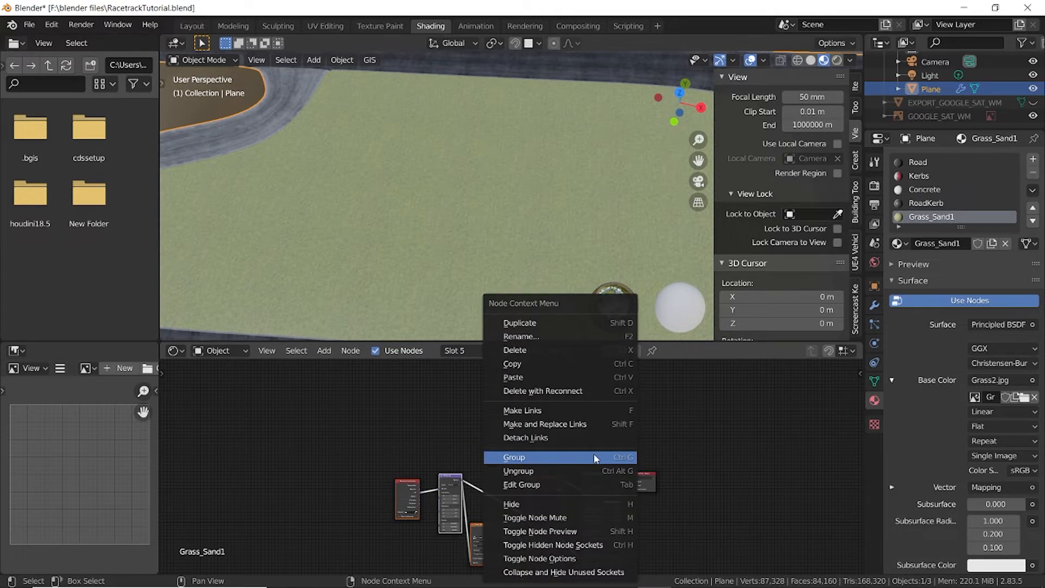
click(543, 323)
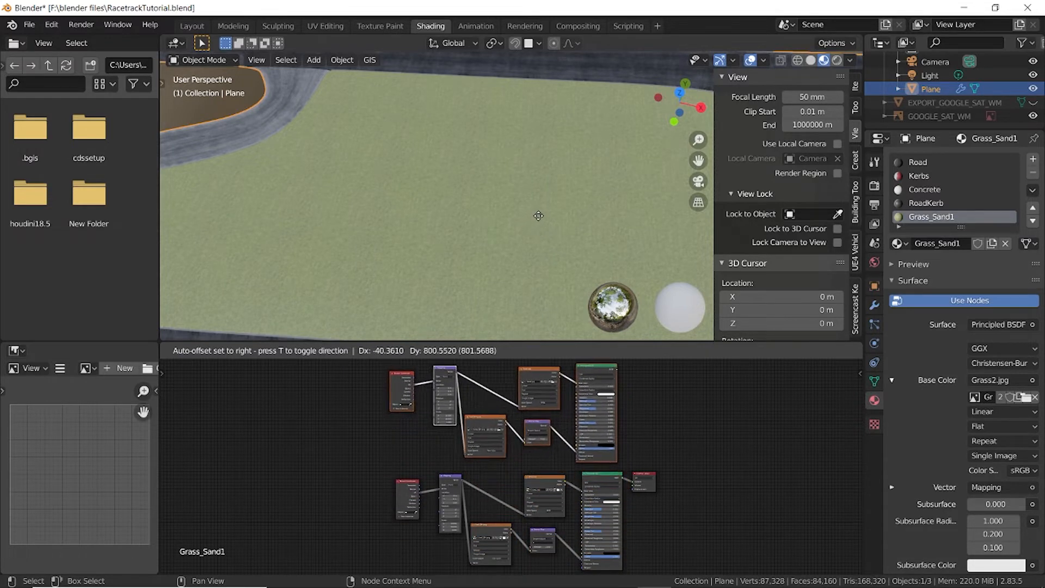
click(542, 223)
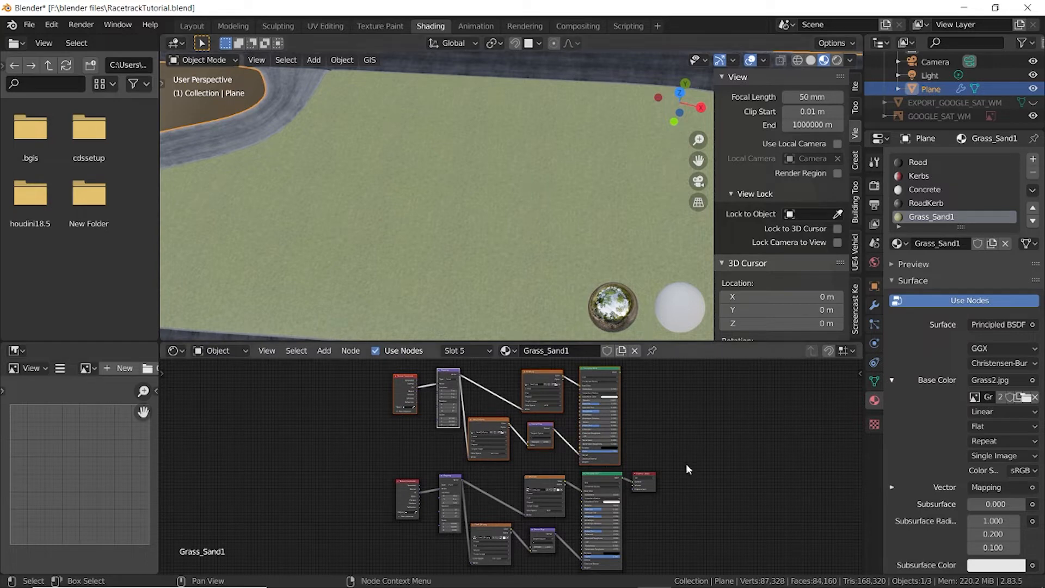
middle_drag(523, 413, 587, 548)
Replace the Grass2.jpg image in the duplicated texture node with SandTexRace.jpg from the racetrackTextures folder.
scroll(587, 549, up, 12)
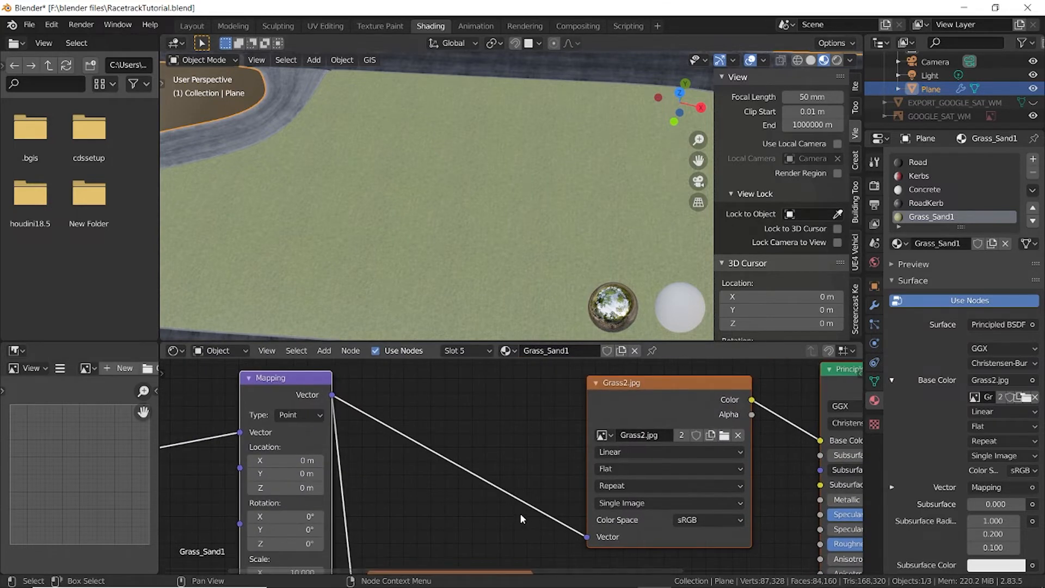
middle_drag(551, 458, 476, 465)
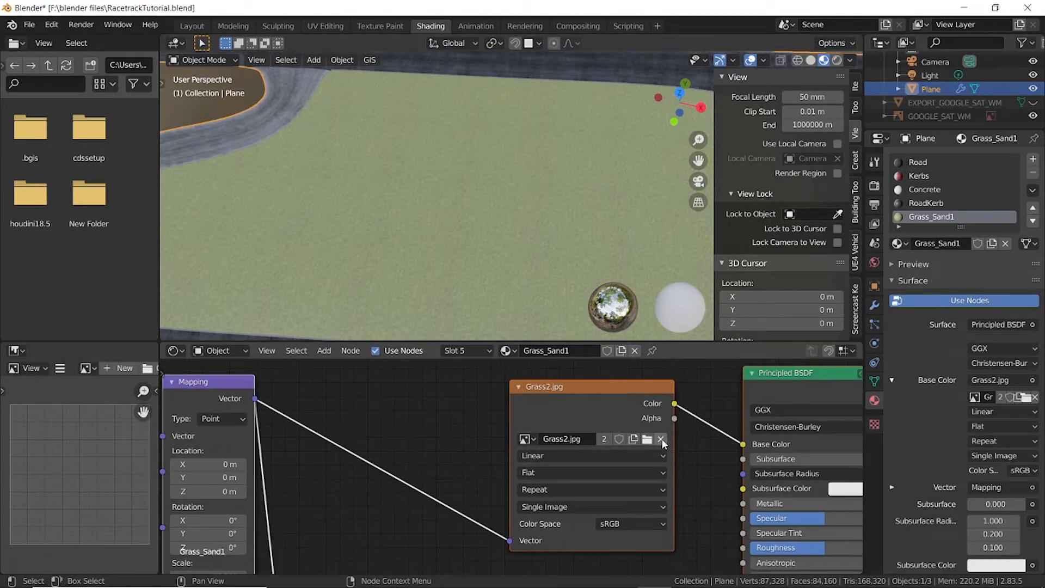
click(660, 439)
click(645, 438)
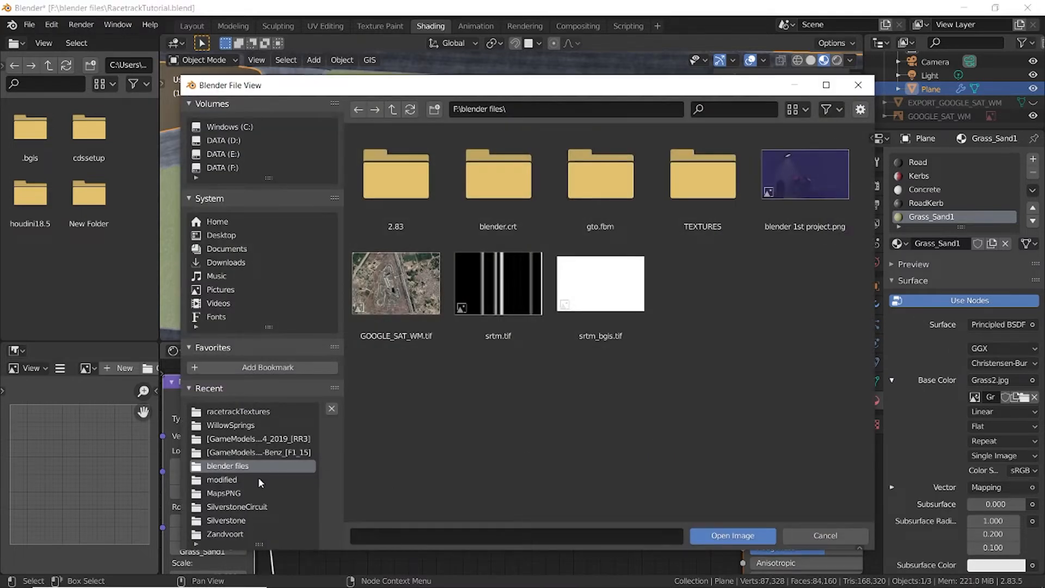
click(239, 411)
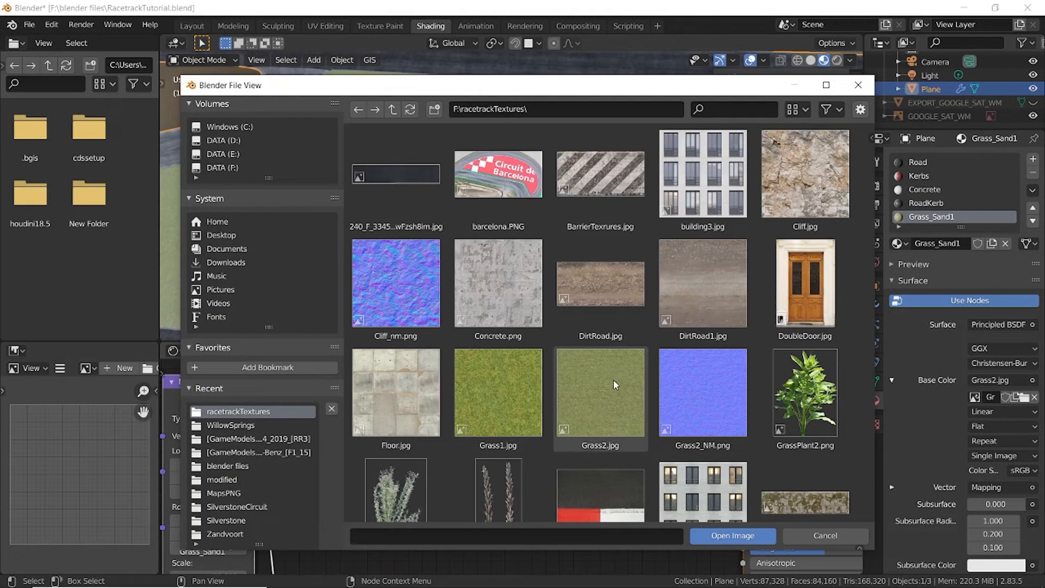
scroll(614, 385, down, 2)
scroll(609, 367, up, 1)
scroll(613, 375, down, 2)
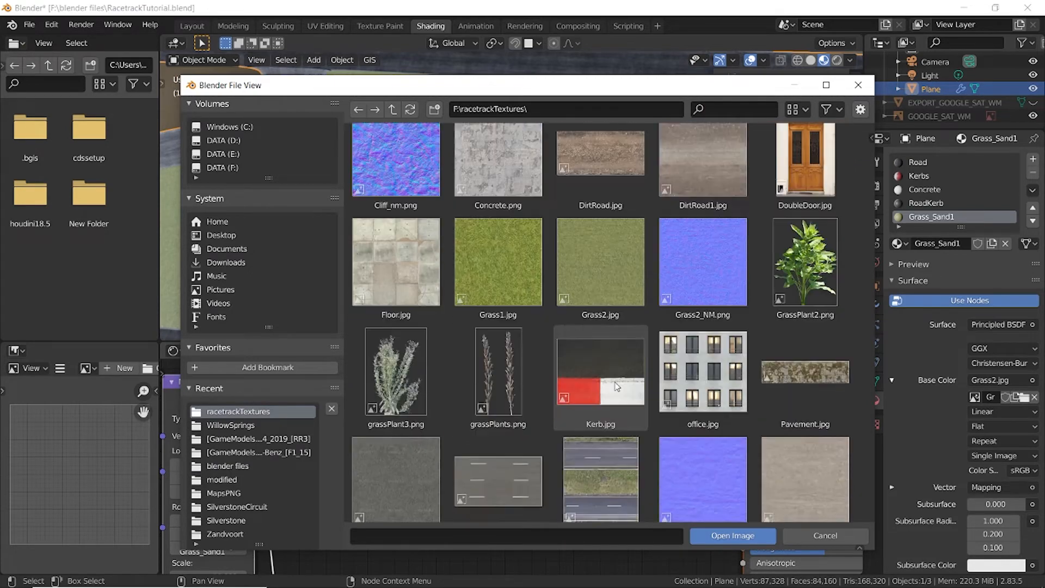
scroll(616, 387, down, 3)
click(816, 321)
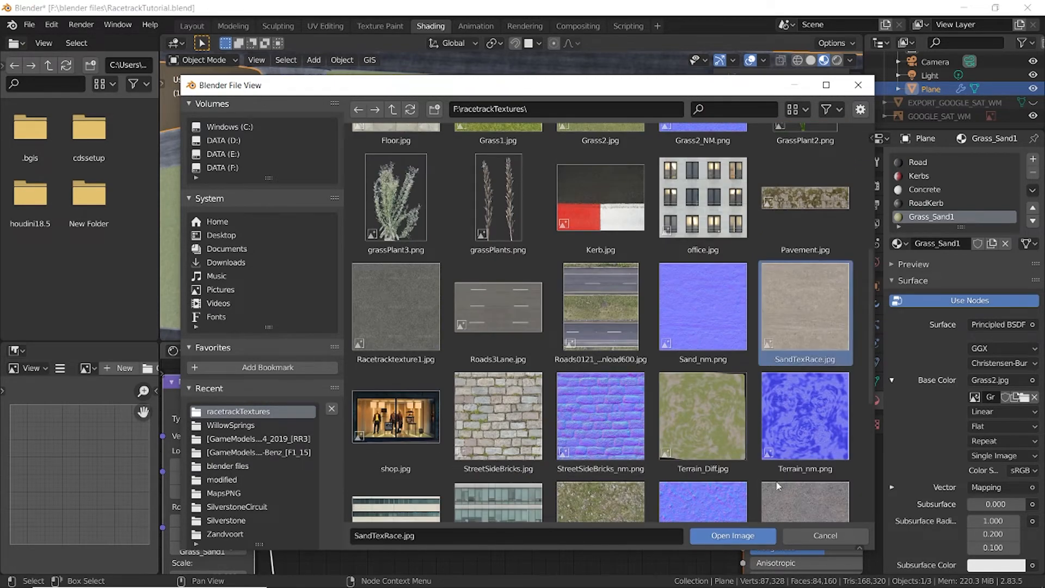
click(749, 538)
Replace the duplicated normal texture's image with Sand_nm.png from racetrackTextures and set its color space to Non-Color.
scroll(587, 504, down, 6)
middle_drag(539, 530, 588, 381)
scroll(535, 465, up, 4)
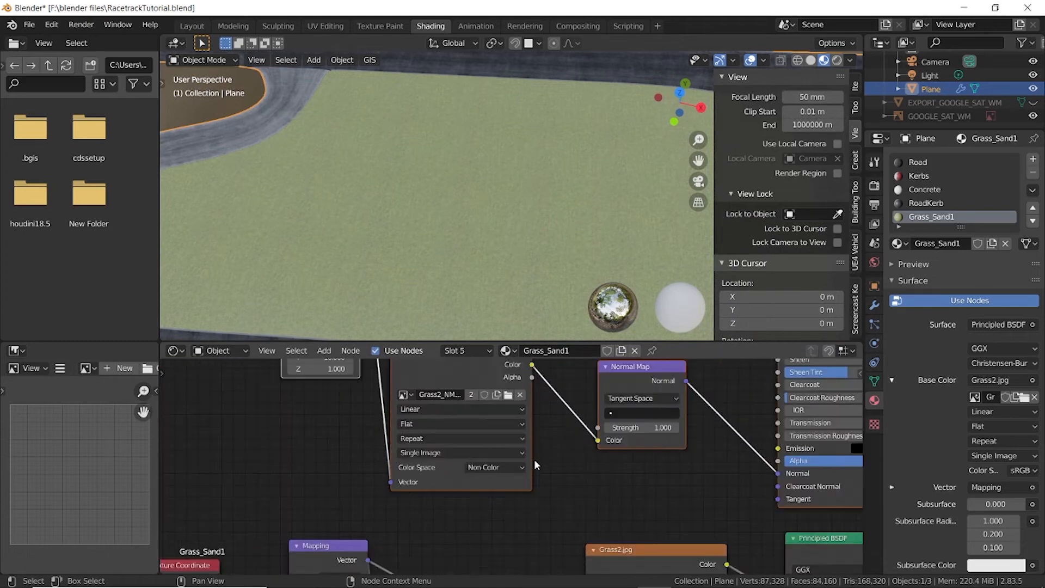
scroll(541, 478, up, 1)
click(563, 403)
click(560, 403)
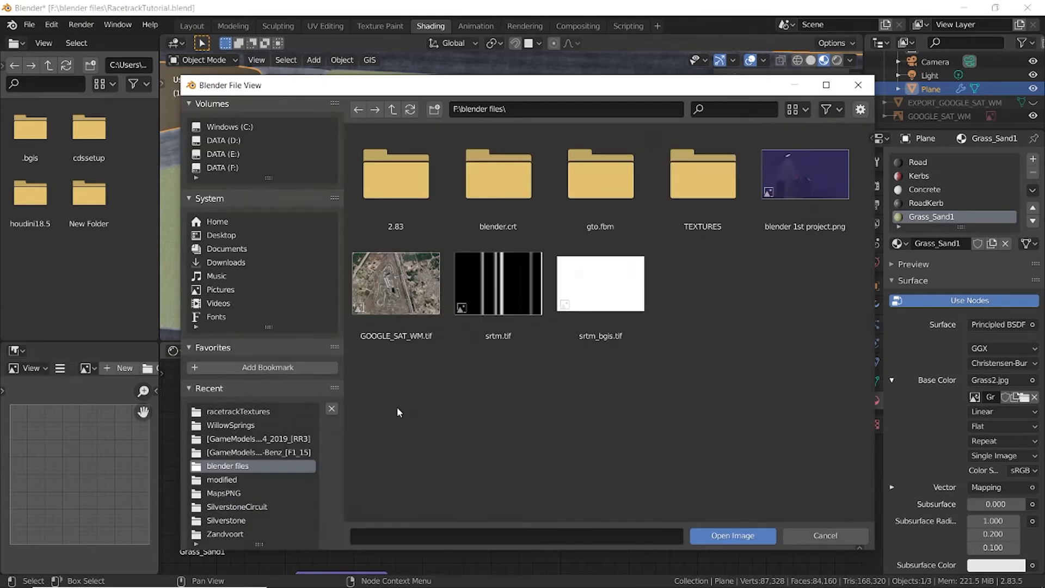
click(256, 412)
scroll(690, 407, down, 5)
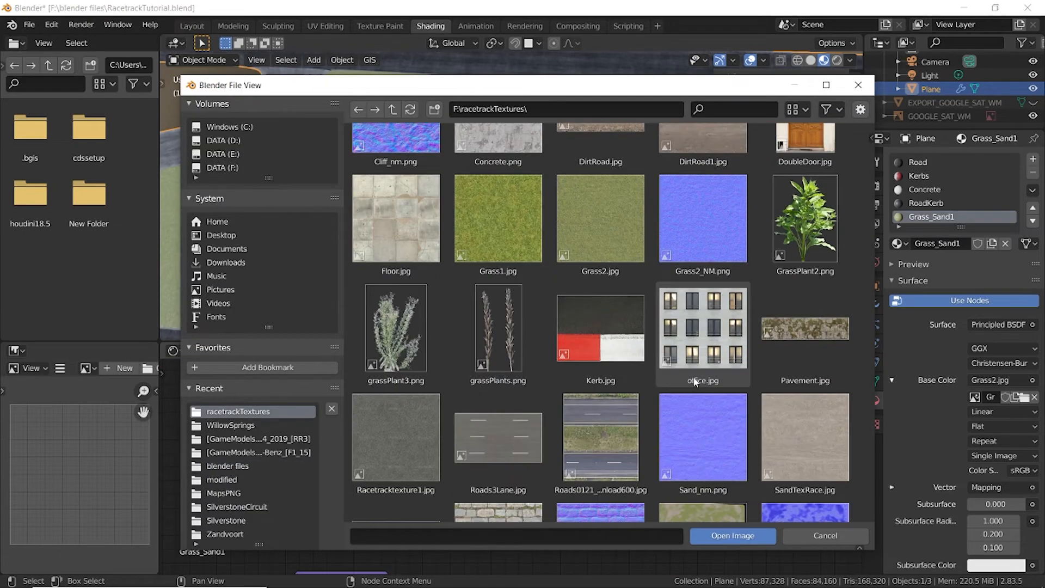
click(702, 381)
click(733, 539)
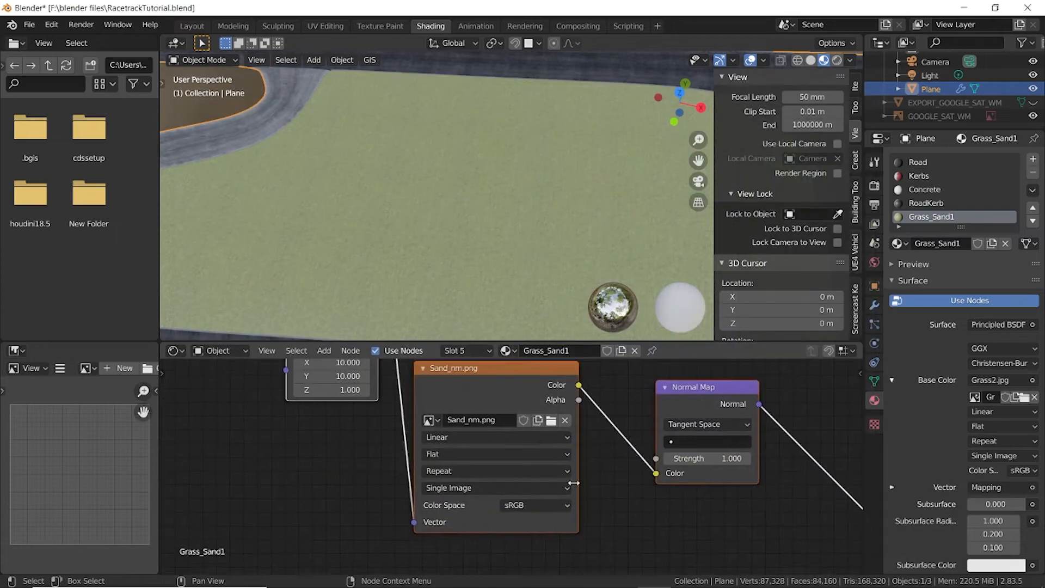
click(536, 505)
click(543, 445)
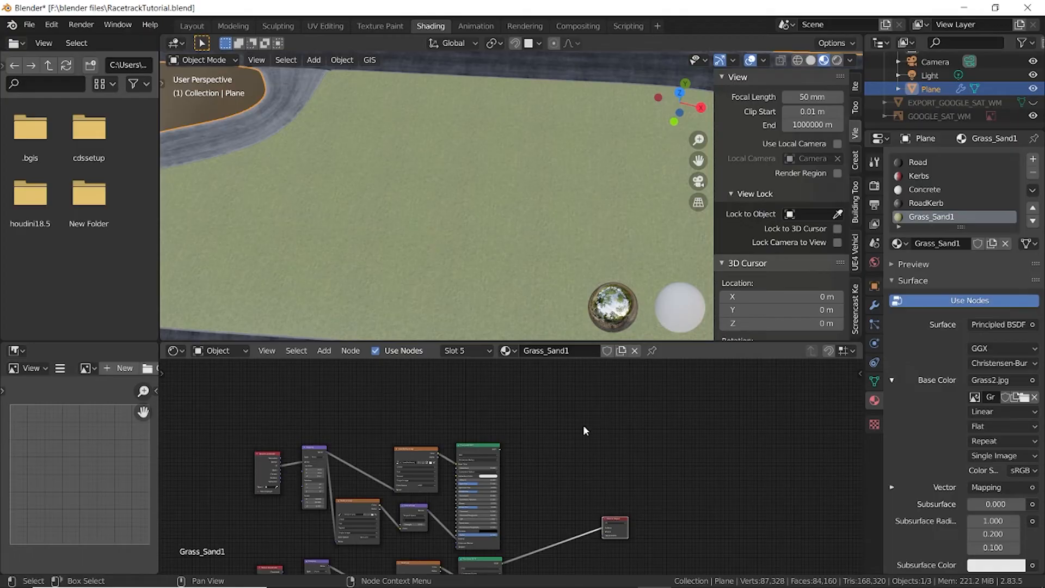
Add a Mix Shader node and place it between the Principled BSDF nodes and the Material Output.
click(325, 351)
text(mix)
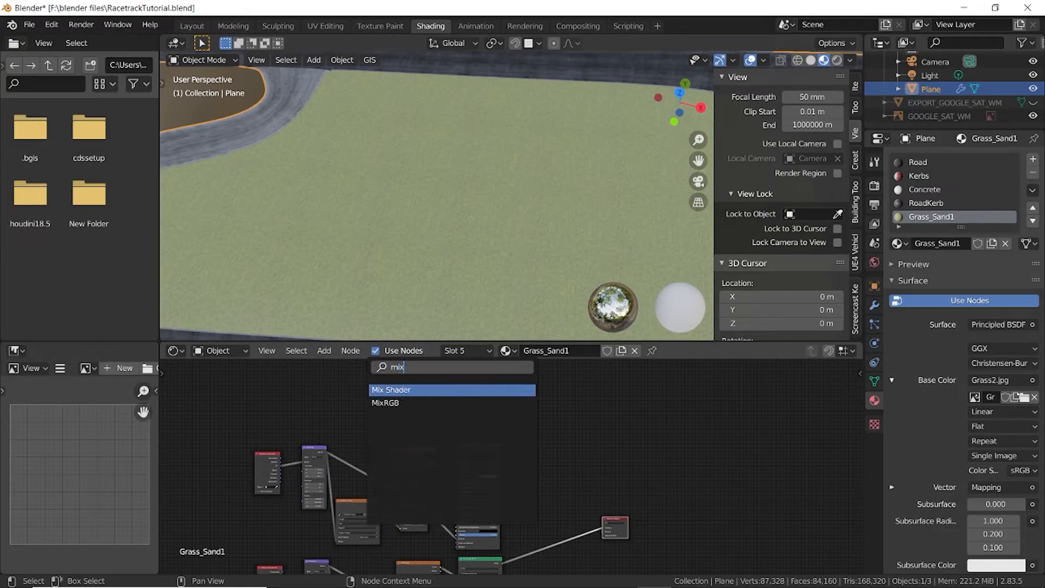
click(413, 390)
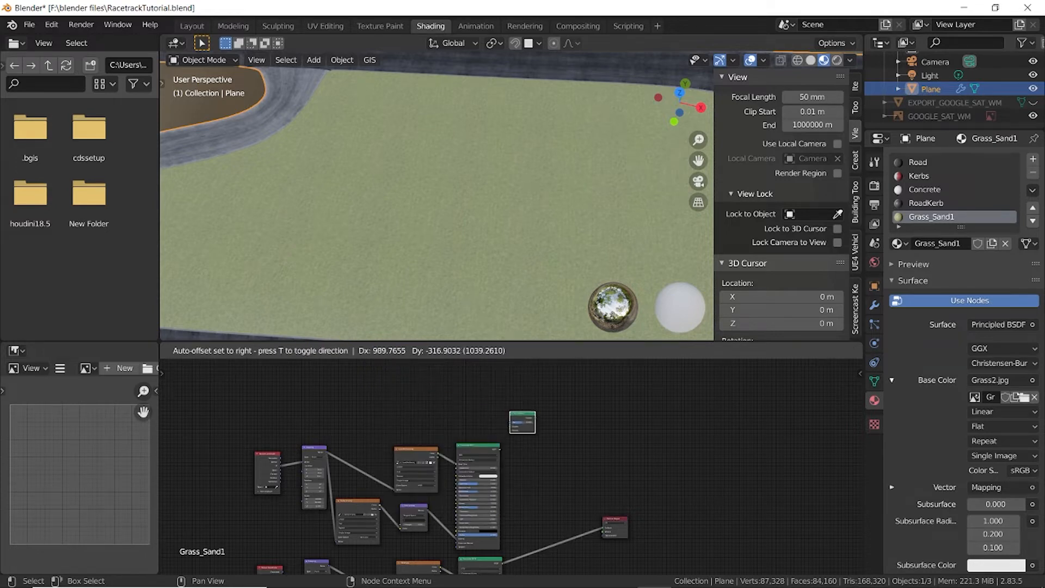
click(627, 403)
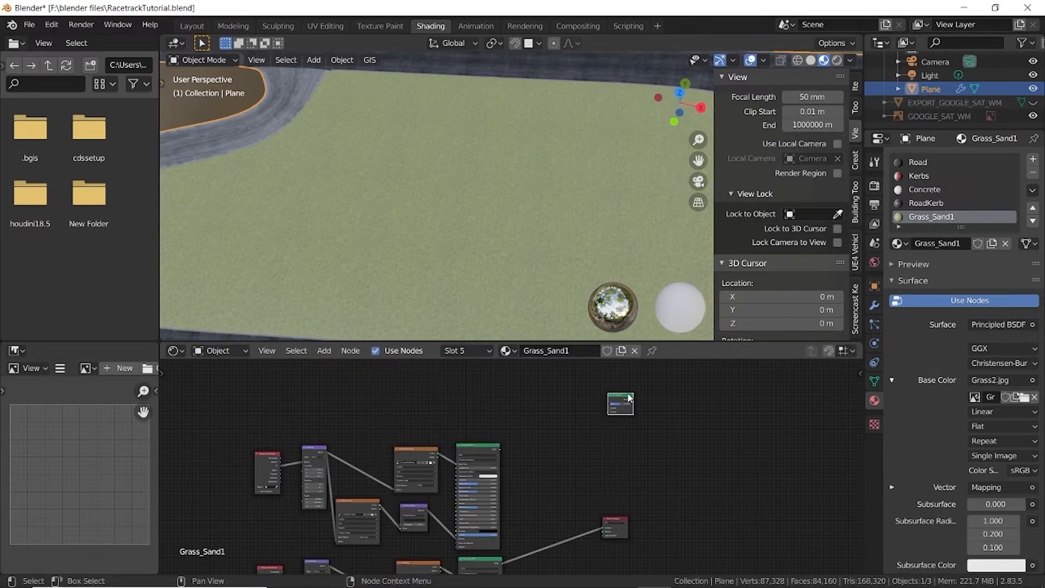
drag(627, 398, 595, 472)
Link the sand Principled BSDF to the Mix Shader's first Shader input and the grass Principled BSDF to its second.
scroll(562, 492, up, 4)
middle_drag(548, 503, 503, 568)
scroll(539, 451, up, 8)
scroll(508, 504, up, 3)
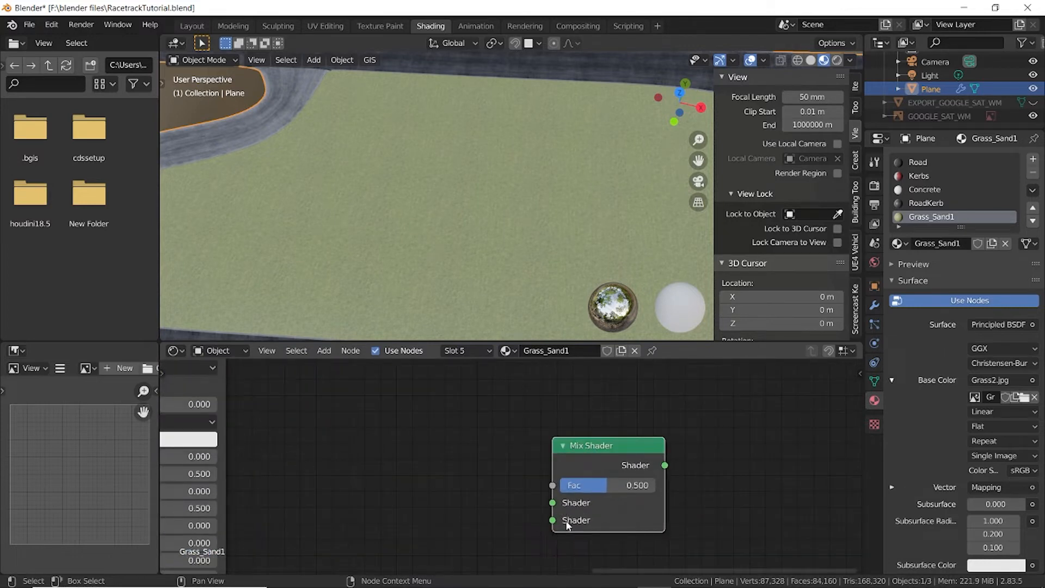
scroll(410, 491, down, 2)
drag(318, 371, 539, 490)
scroll(439, 481, down, 3)
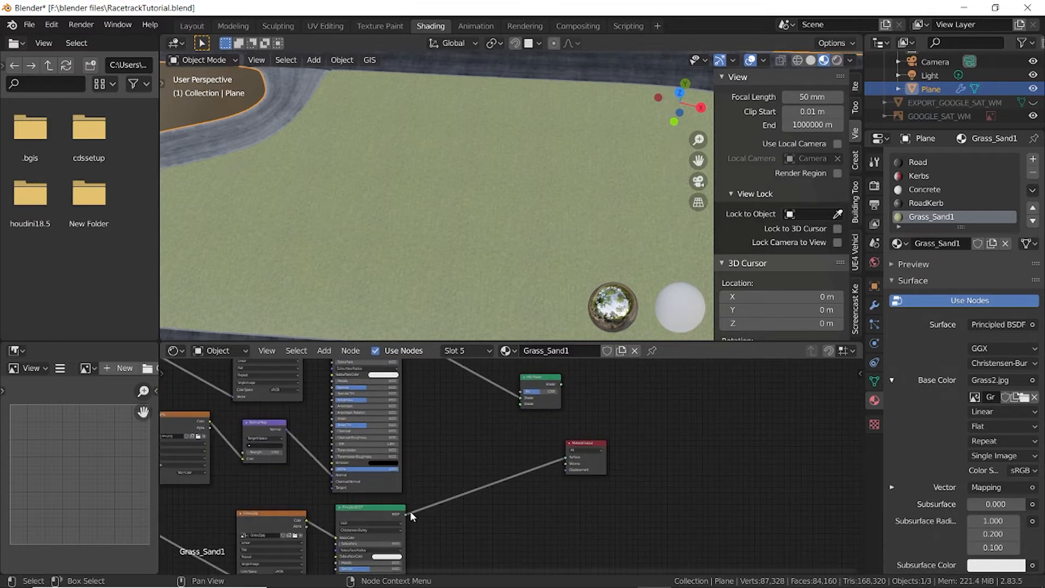
drag(410, 510, 441, 479)
drag(517, 408, 521, 403)
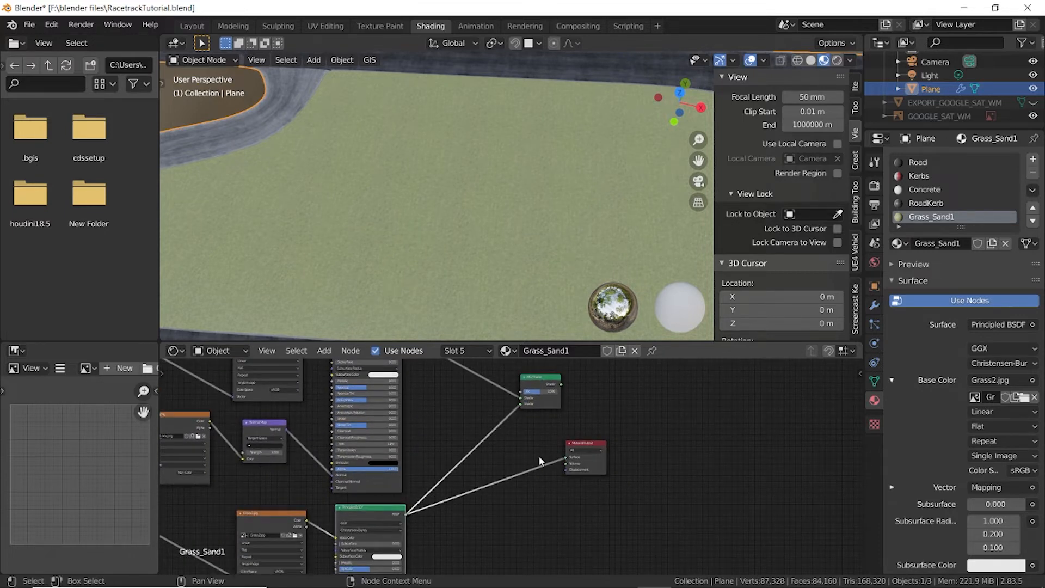
Link the Mix Shader's output to the Material Output's Surface input and place the Material Output right of the Mix Shader.
middle_drag(656, 426, 580, 468)
drag(489, 428, 492, 498)
middle_drag(573, 442, 647, 487)
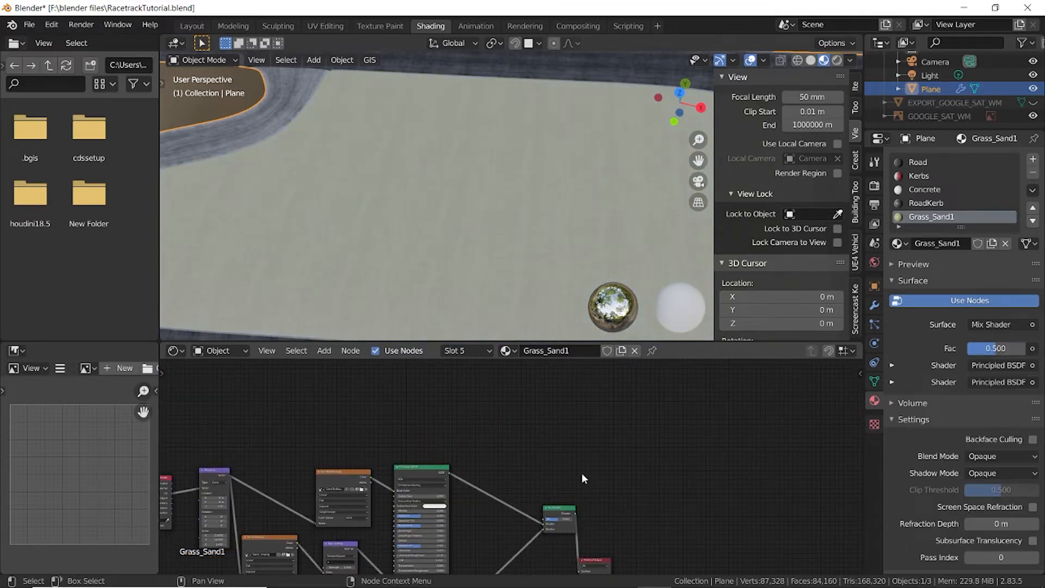
middle_drag(582, 477, 496, 435)
drag(508, 518, 563, 466)
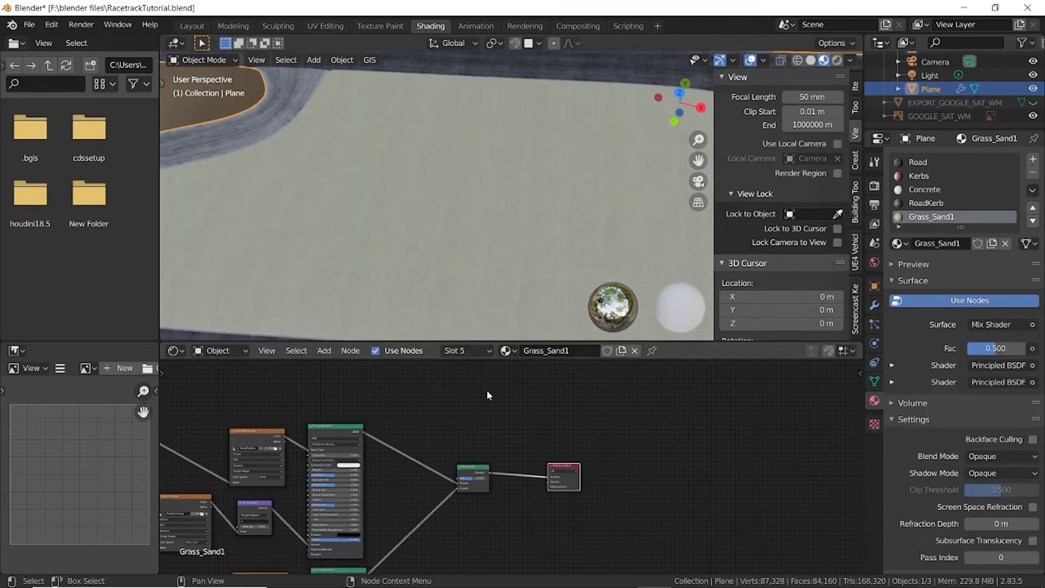
Try different Mix Shader factors, such as 0.920, to compare the sand and grass blend, and return to 0.500.
scroll(433, 221, down, 4)
scroll(486, 449, up, 6)
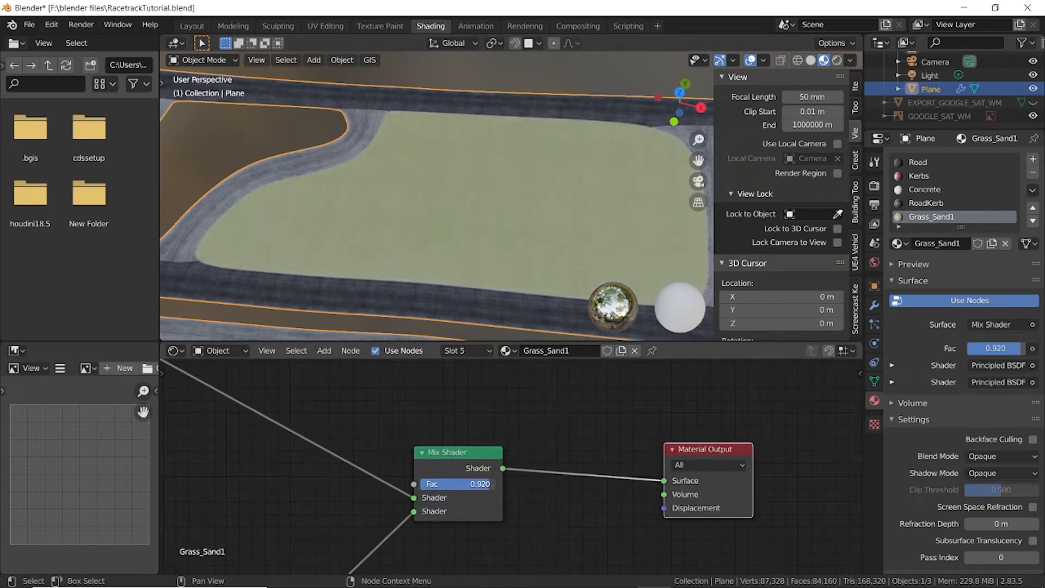
drag(489, 484, 474, 483)
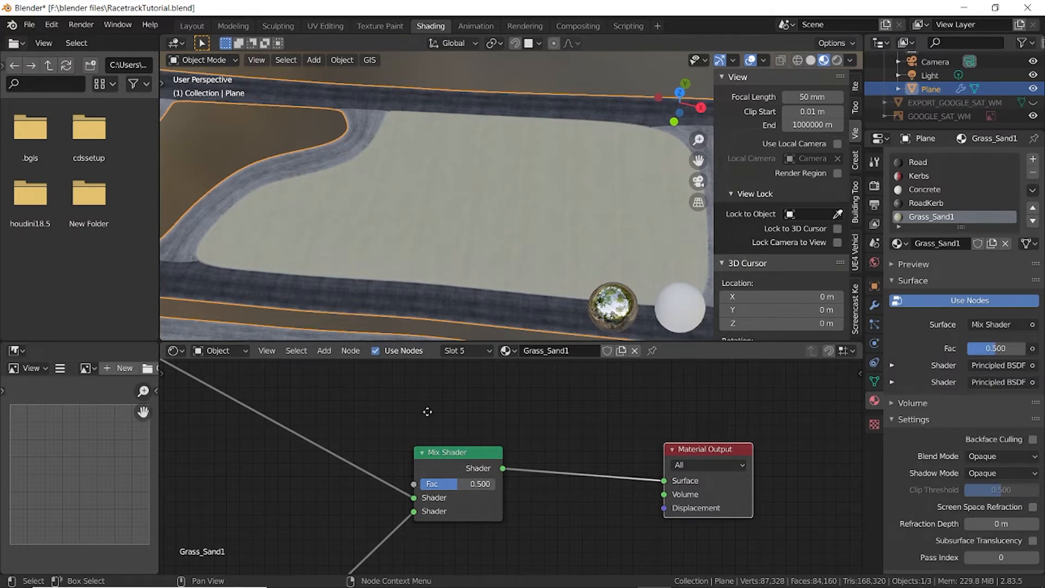
Add a ColorRamp node and place it above the sand Principled BSDF.
scroll(427, 411, down, 5)
click(324, 350)
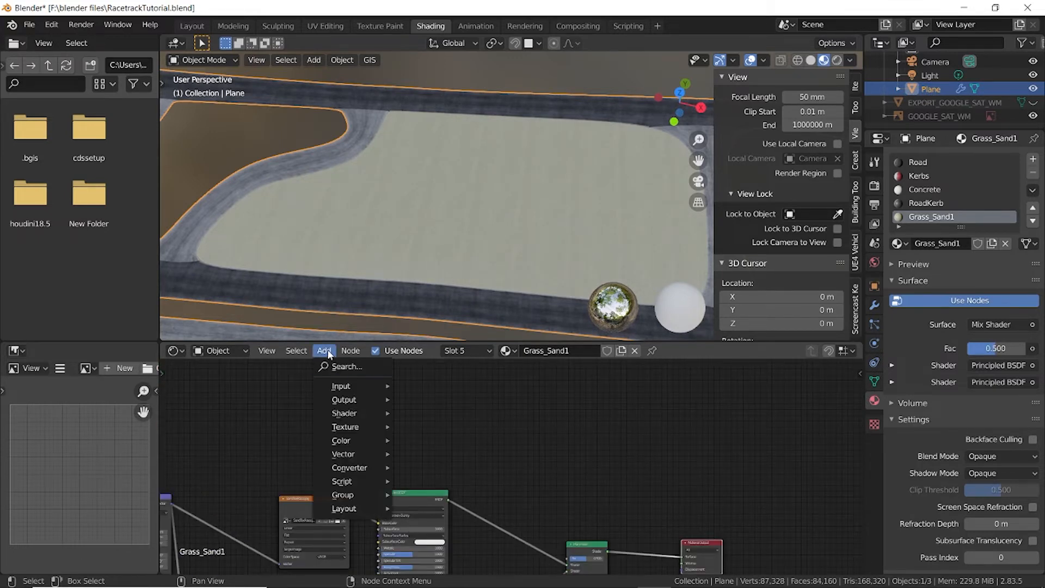
click(346, 367)
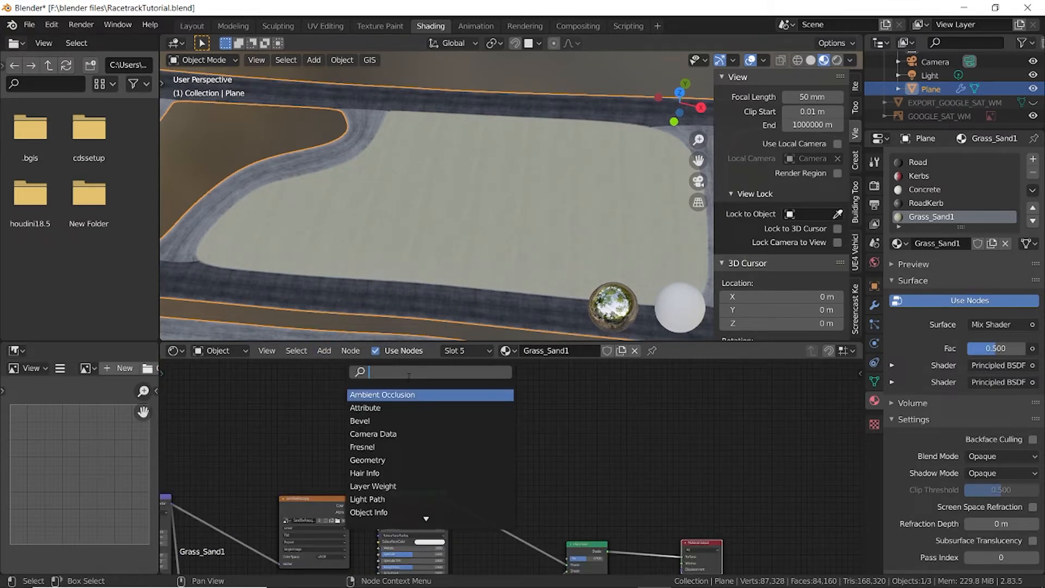
text(Colo)
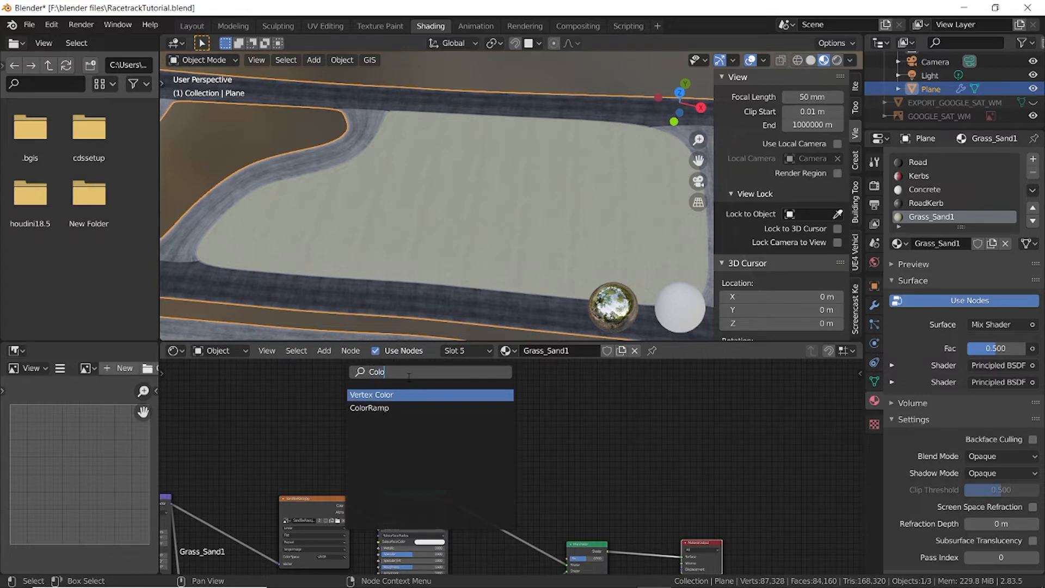
click(402, 407)
click(495, 448)
Add a Noise Texture node and place it beside the ColorRamp, on its input side.
click(324, 350)
click(347, 366)
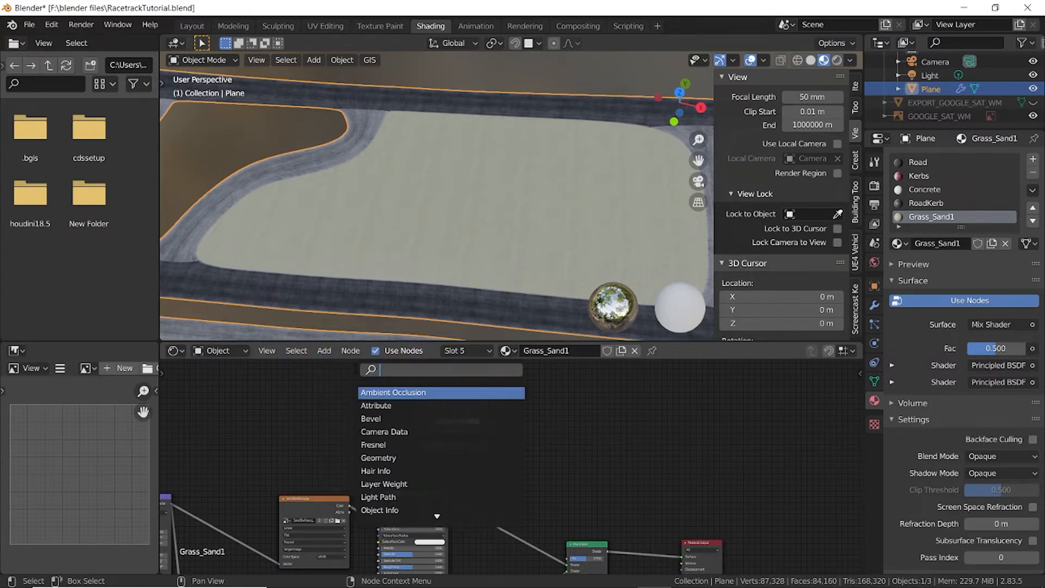
text(noise)
click(376, 392)
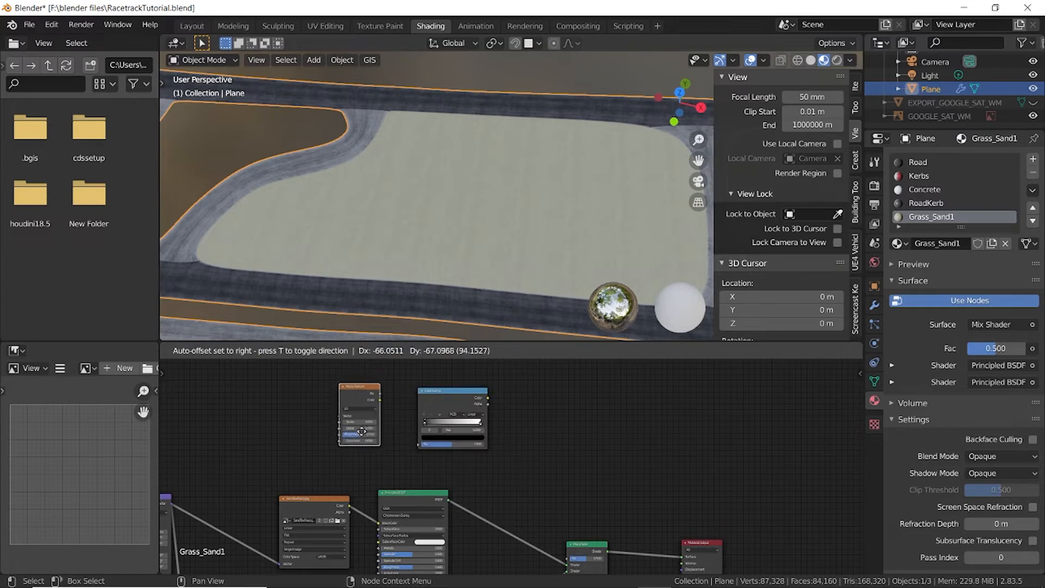
click(377, 413)
scroll(375, 424, up, 6)
middle_drag(368, 424, 419, 434)
scroll(359, 440, up, 2)
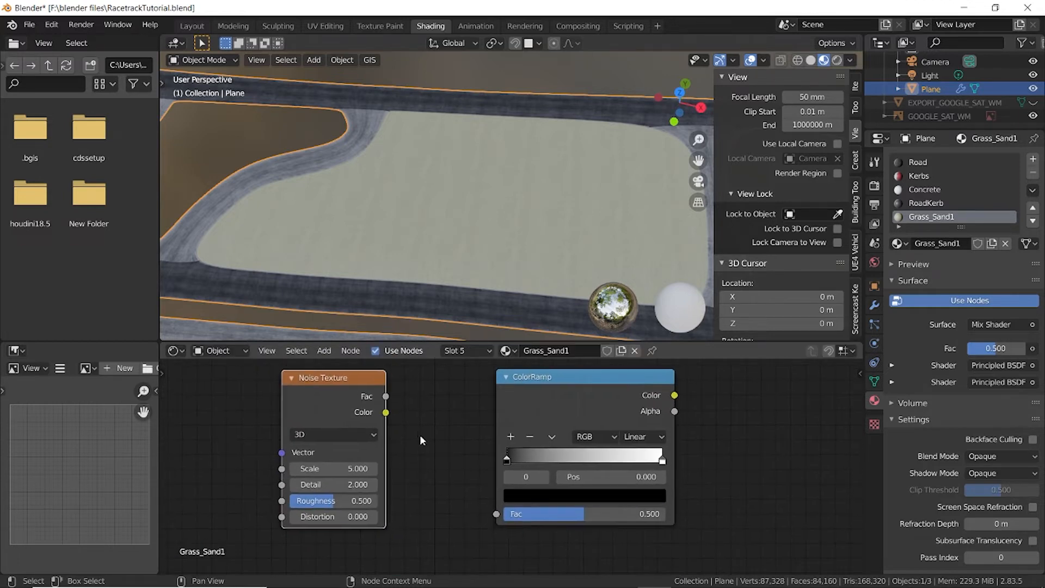
Set the Noise Texture to 4D and link its Fac output to the ColorRamp's Fac input.
click(370, 434)
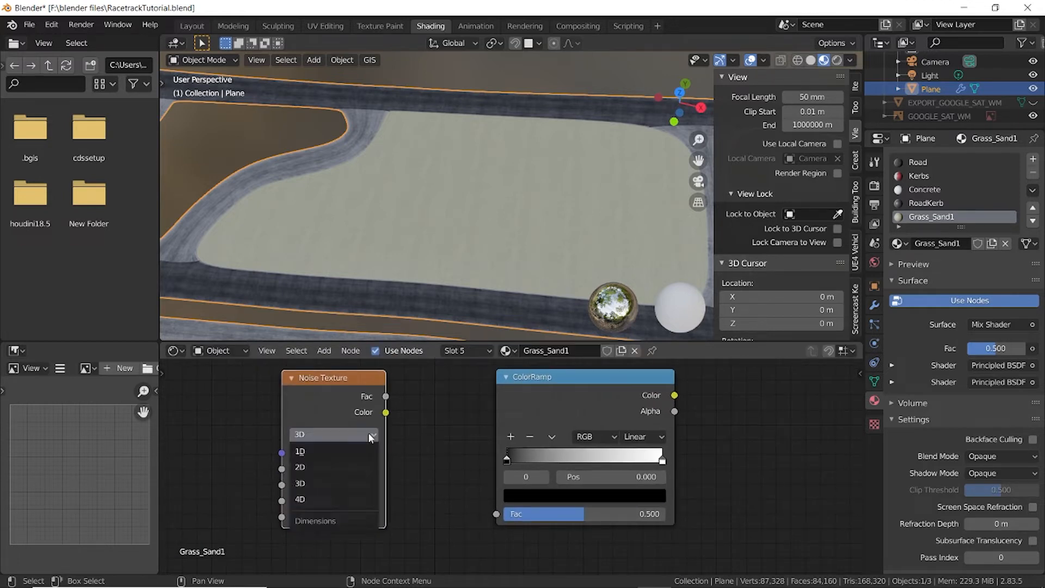
click(338, 498)
drag(374, 395, 482, 513)
Link the ColorRamp's Color output to the Mix Shader's Fac input.
scroll(514, 435, down, 2)
scroll(514, 436, down, 3)
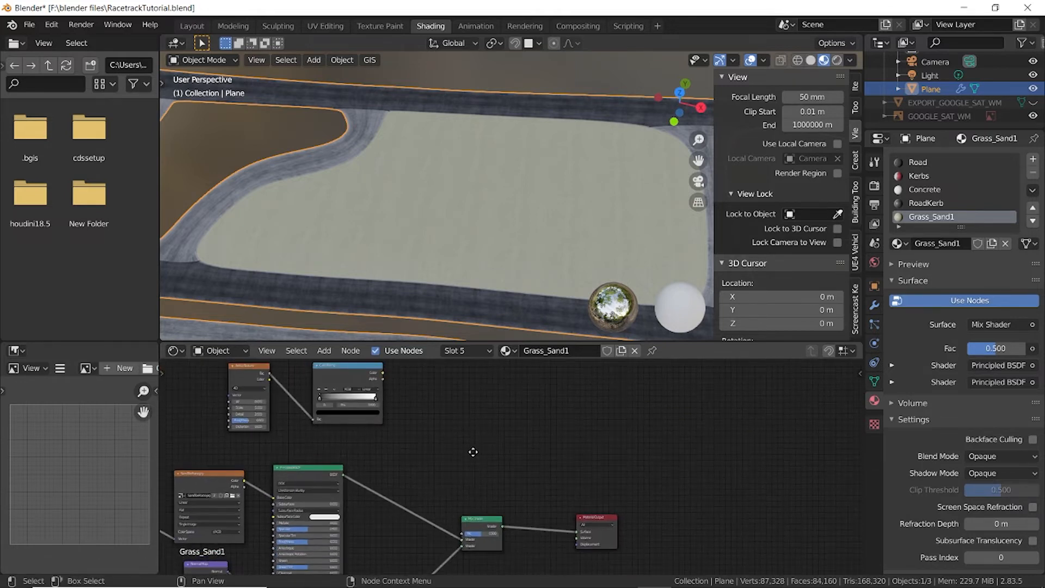
drag(389, 374, 390, 373)
drag(442, 521, 461, 532)
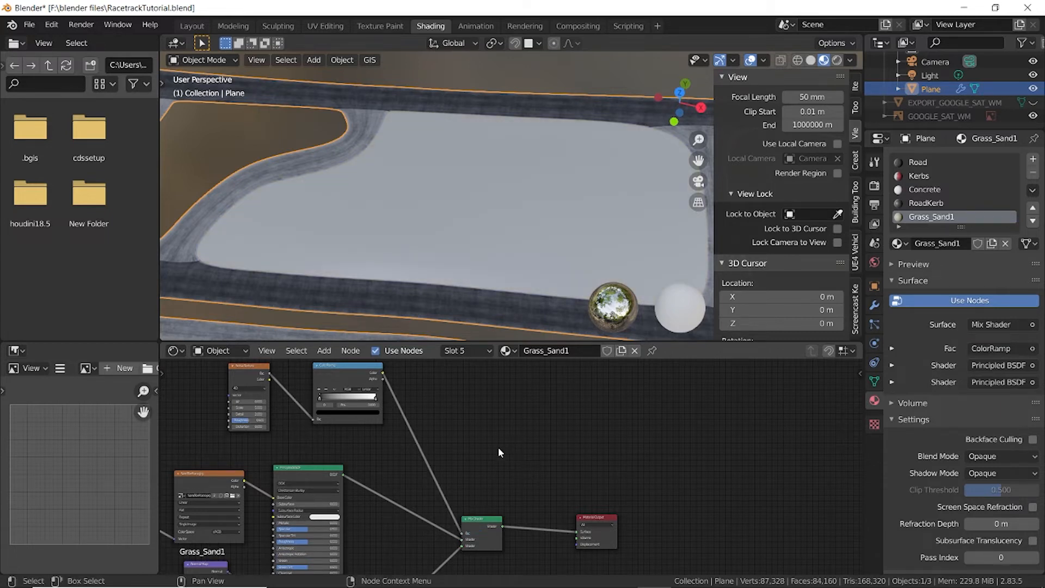
Set the Noise Texture's Scale to 10.000.
scroll(484, 450, up, 7)
middle_drag(256, 382, 510, 504)
scroll(509, 503, up, 4)
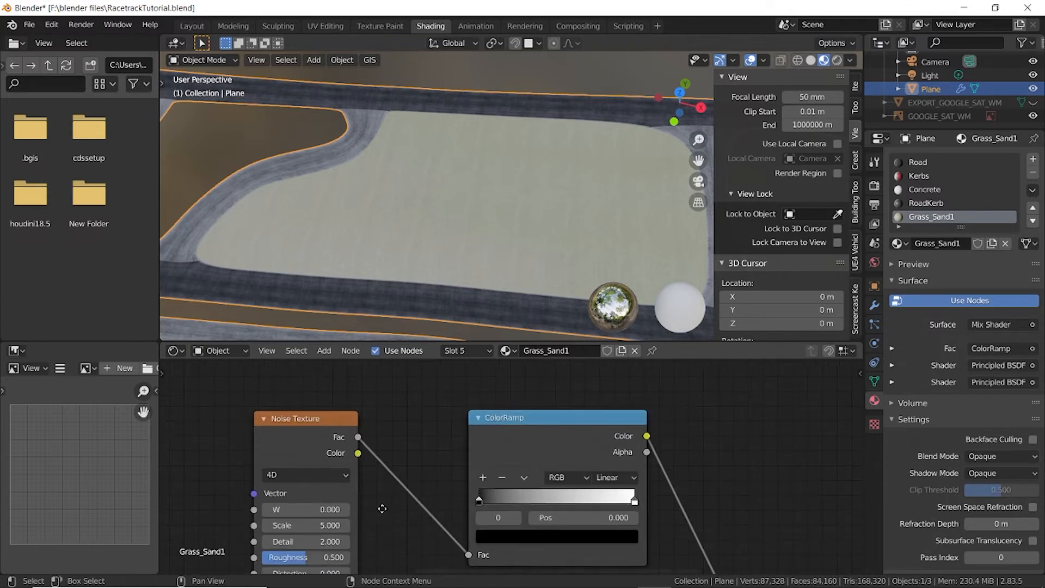
click(374, 468)
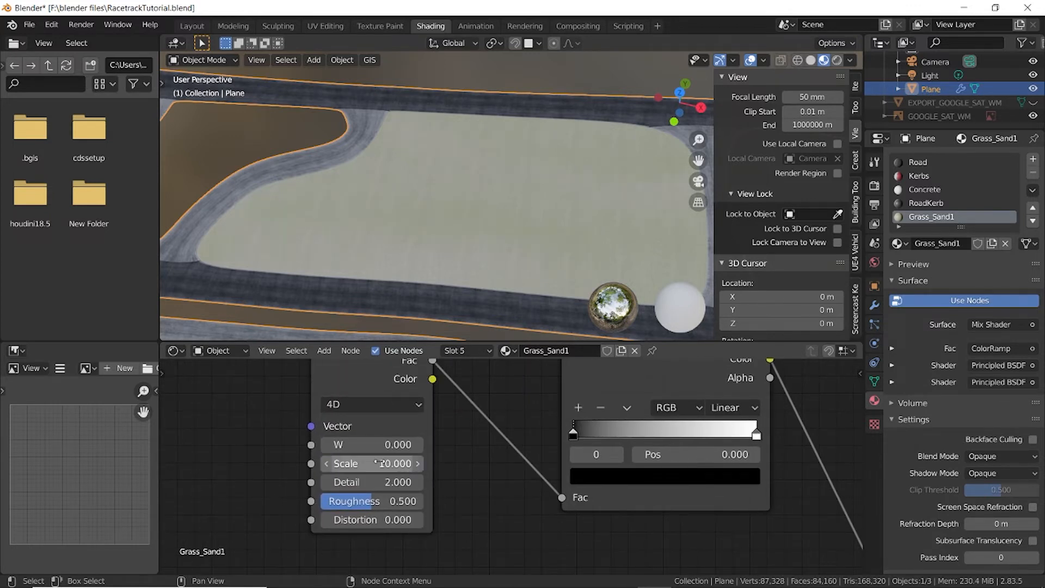
scroll(571, 447, up, 1)
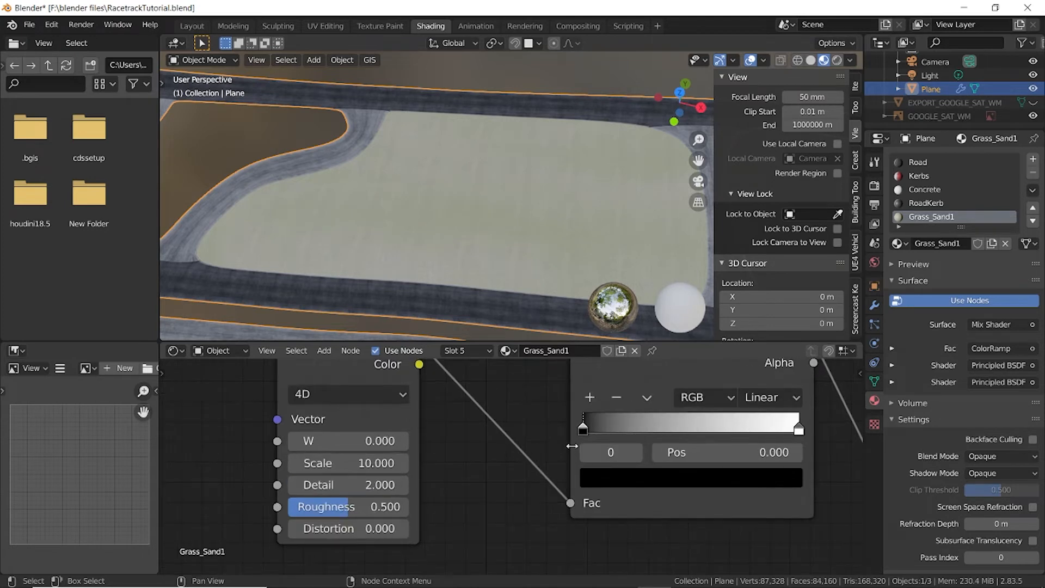
Sharpen the grass and sand blend by bringing the ColorRamp's black stop near the middle and the white stop to about 0.56.
drag(587, 433, 680, 434)
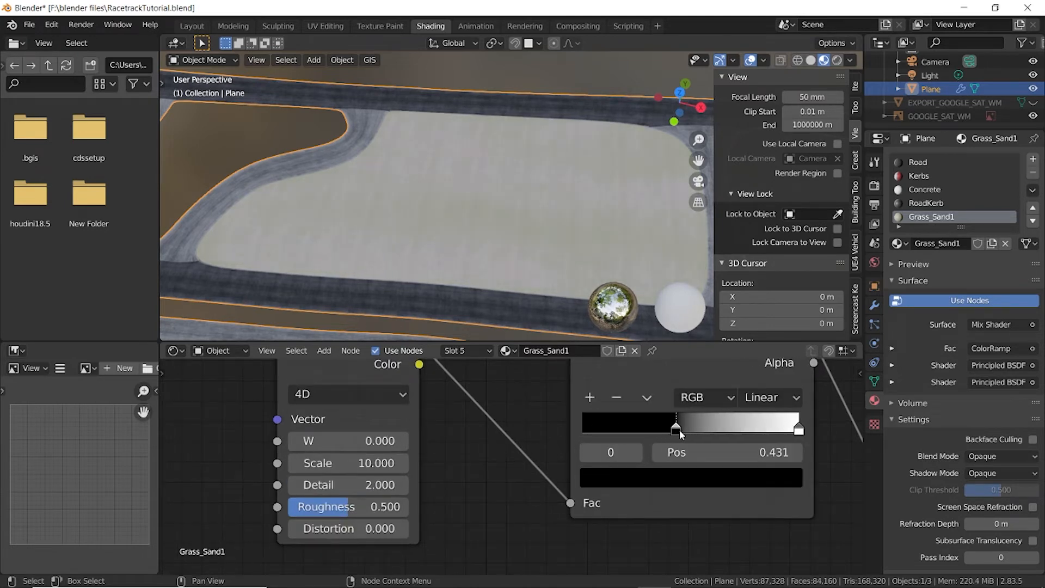
mouse_move(800, 432)
mouse_down()
mouse_move(690, 430)
mouse_move(706, 432)
mouse_up()
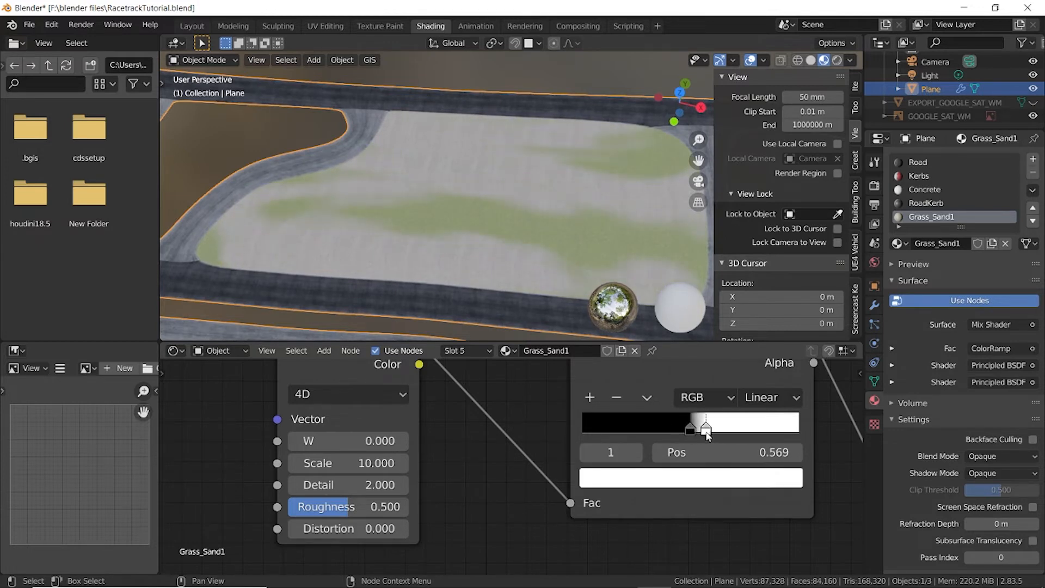
Set the Noise Texture's W to 2.500, Roughness to 0.747 and Detail to 9.300.
drag(348, 441, 403, 440)
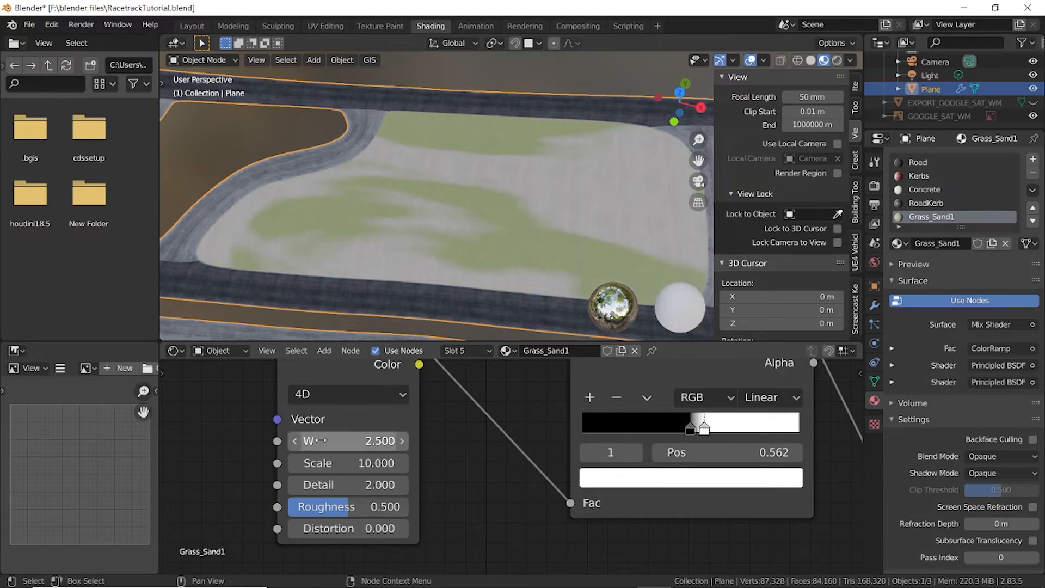
scroll(471, 233, down, 3)
scroll(472, 233, up, 5)
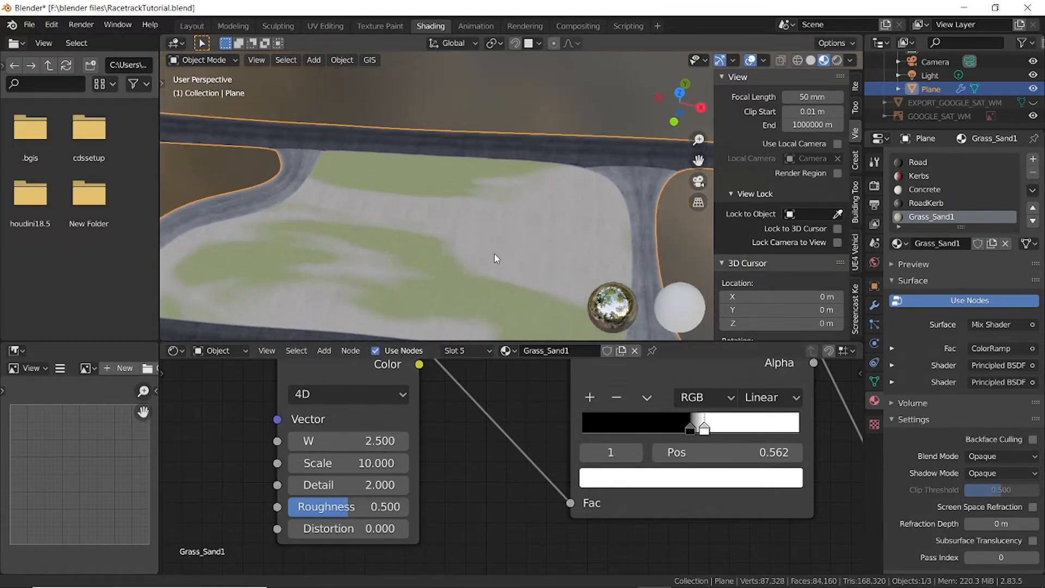
mouse_move(363, 509)
mouse_down()
mouse_move(405, 506)
mouse_move(372, 507)
mouse_up()
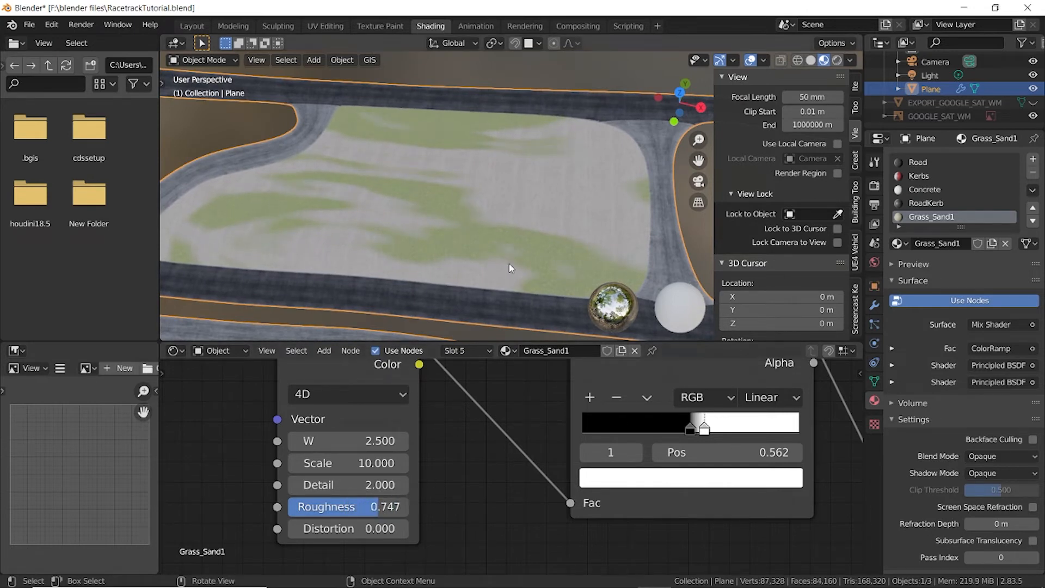
drag(375, 485, 326, 485)
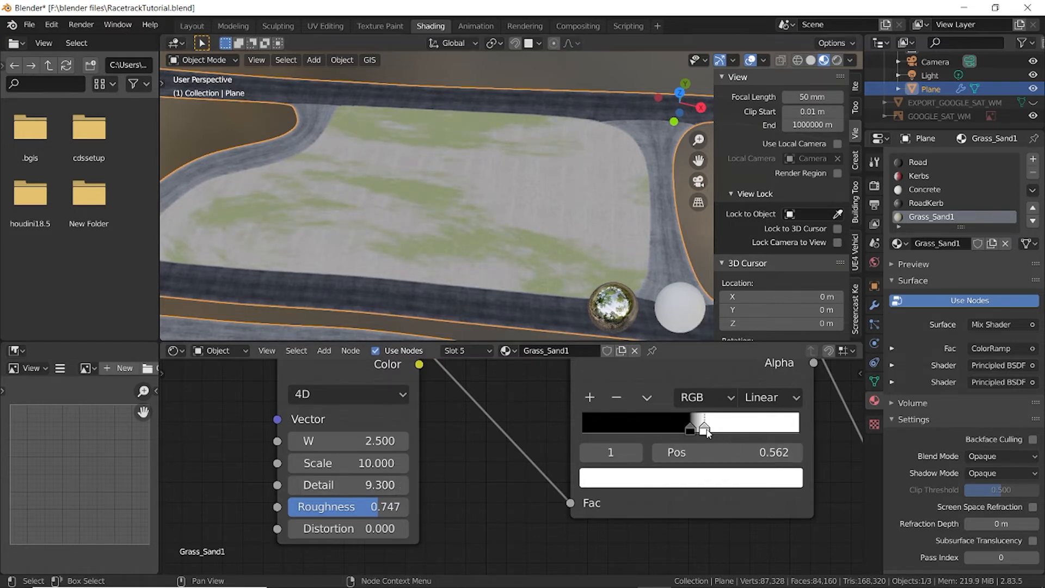
Increase the grass coverage by shifting both ColorRamp stops toward the black end, with the white stop at 0.504.
mouse_move(706, 430)
mouse_down()
mouse_move(672, 430)
mouse_move(694, 434)
mouse_up()
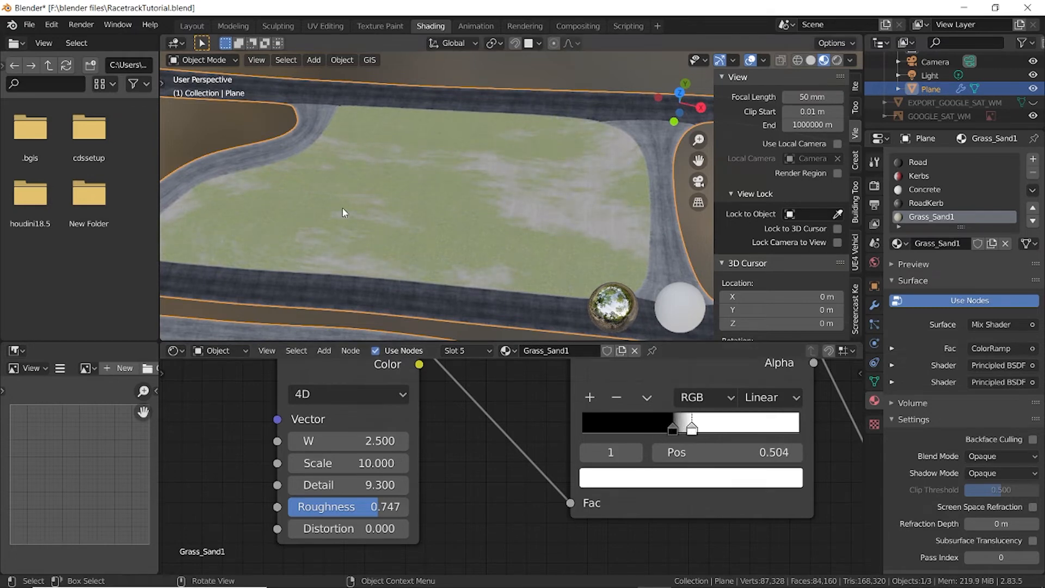
shift+middle_drag(484, 231, 517, 237)
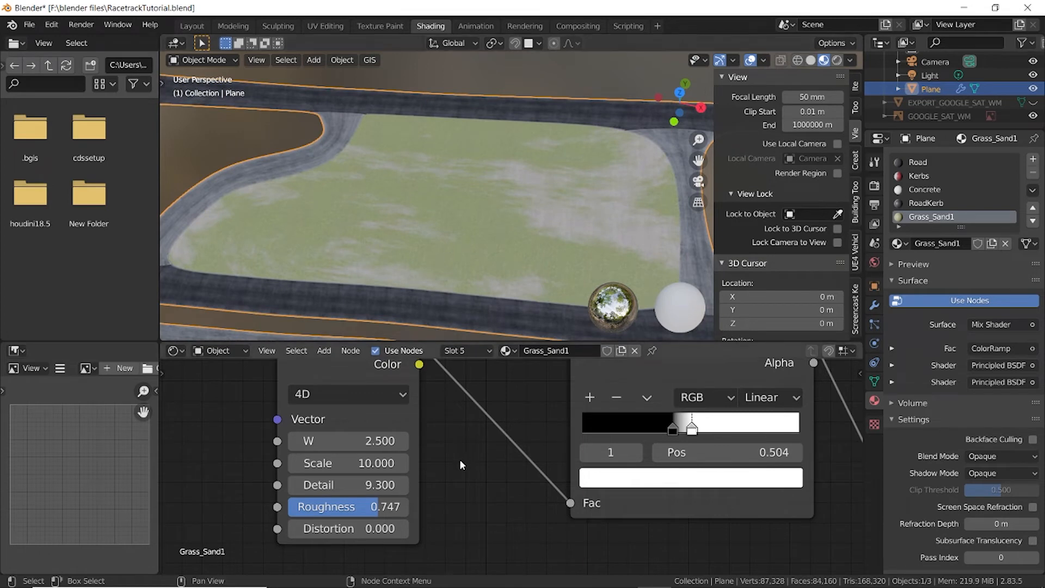
Delete the Mapping node that feeds the sand textures.
scroll(467, 461, down, 14)
middle_drag(354, 530, 588, 464)
scroll(491, 430, up, 5)
click(472, 404)
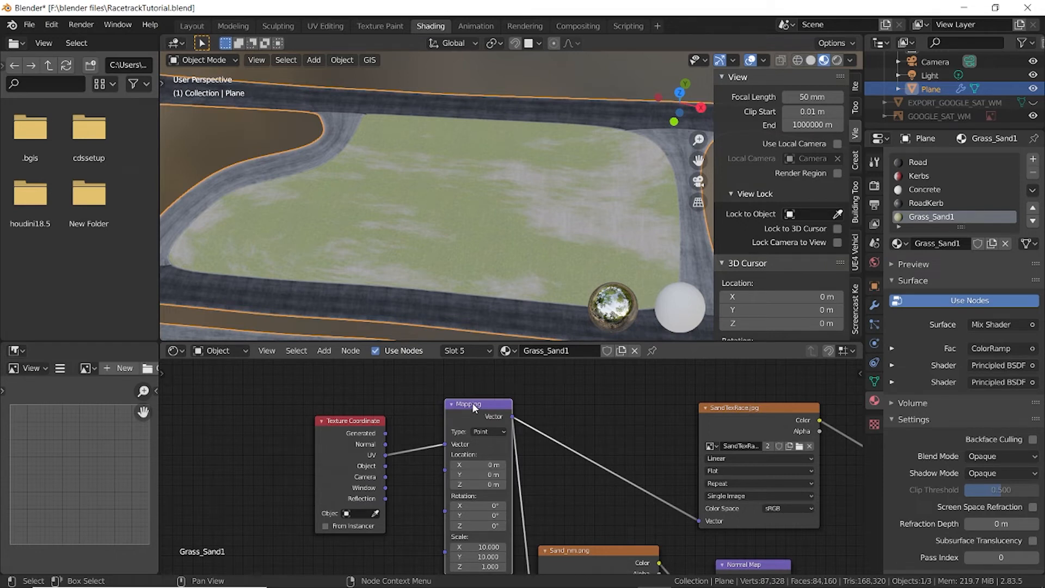
key(Delete)
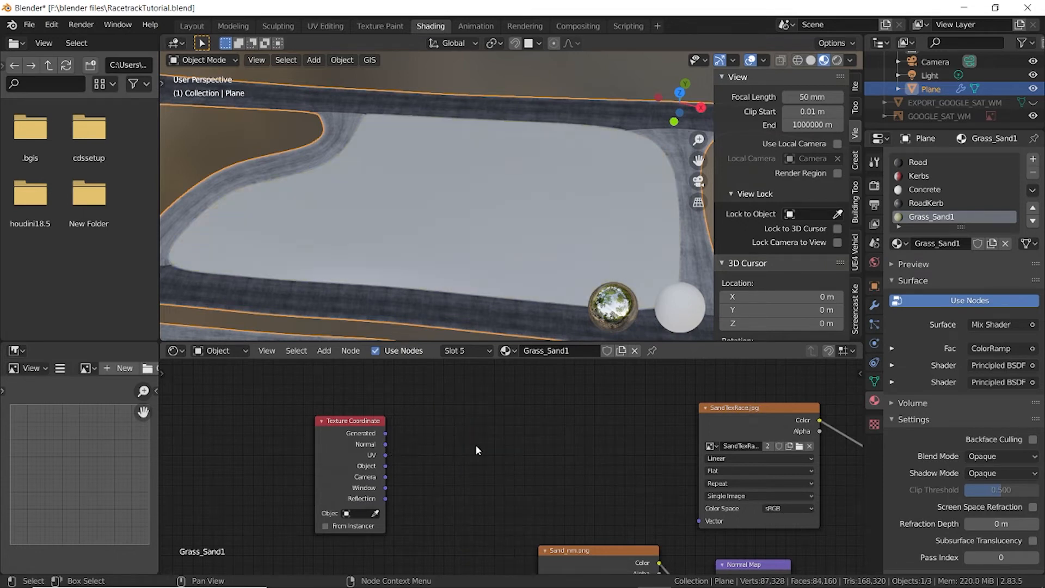
Add a Poliigon Uber Mapping node between the sand Texture Coordinate and the sand image textures.
key(shift+a)
click(452, 429)
text(map)
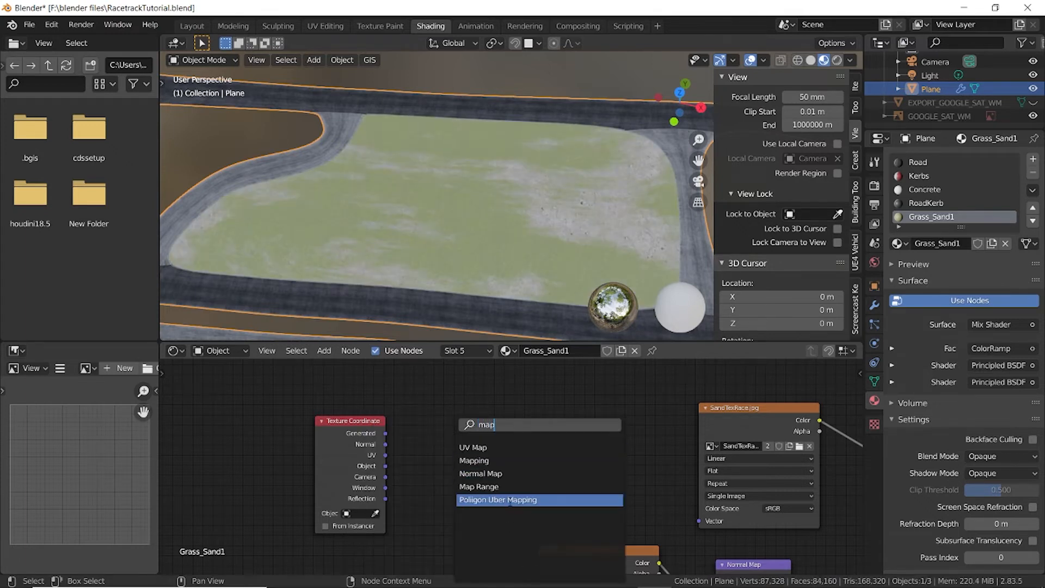
click(510, 501)
click(489, 479)
scroll(403, 451, down, 1)
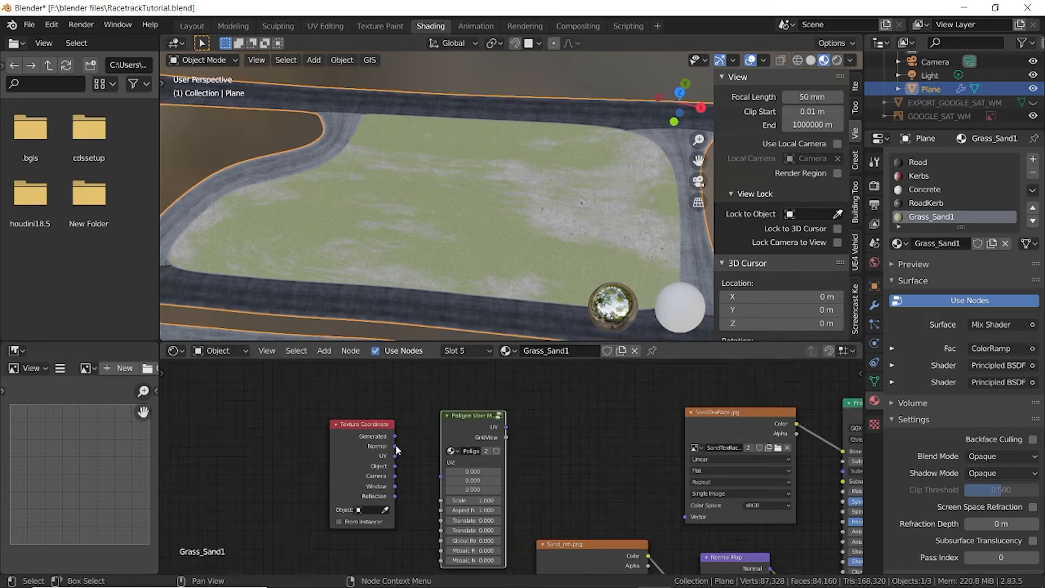
Link the sand Texture Coordinate's UV output to the Poliigon Uber Mapping node's UV input.
scroll(396, 449, up, 2)
drag(339, 453, 409, 480)
scroll(589, 461, down, 1)
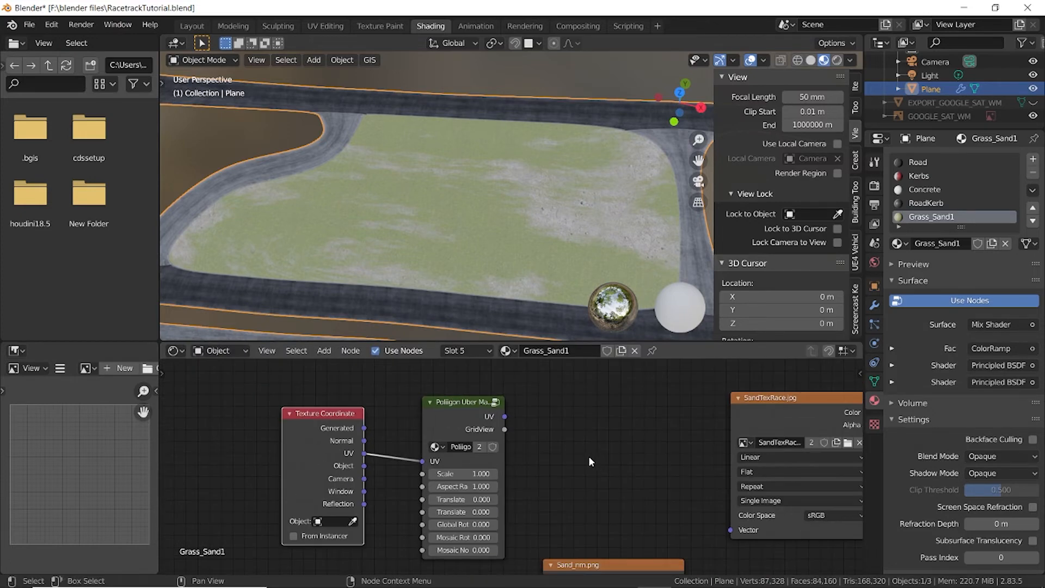
Link the Poliigon Uber Mapping node's UV output to the Vector inputs of SandTexRace.jpg and Sand_nm.png.
scroll(589, 461, down, 2)
scroll(510, 403, up, 1)
drag(449, 384, 614, 466)
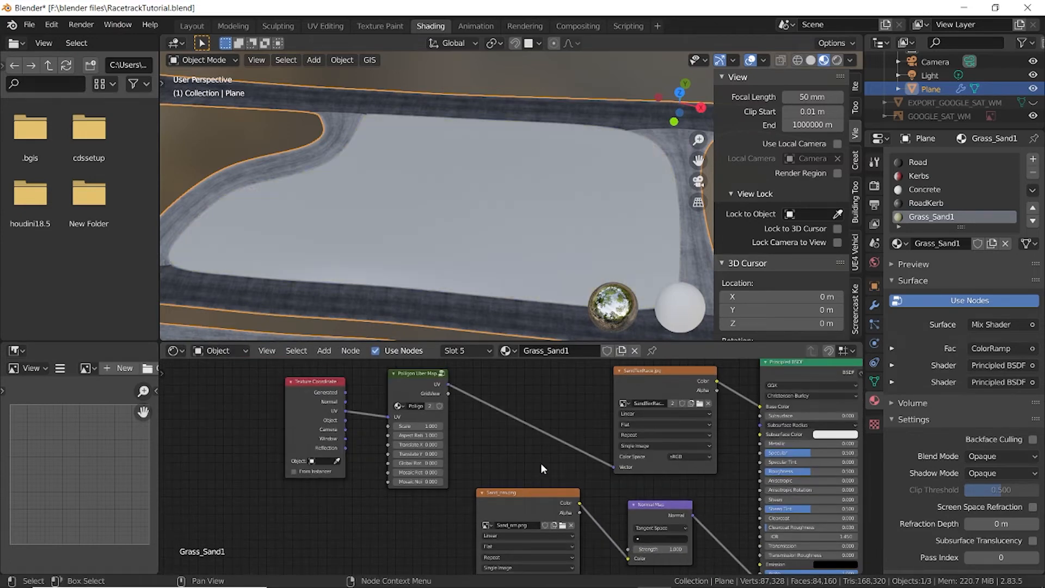
middle_drag(541, 464, 535, 438)
scroll(555, 453, down, 1)
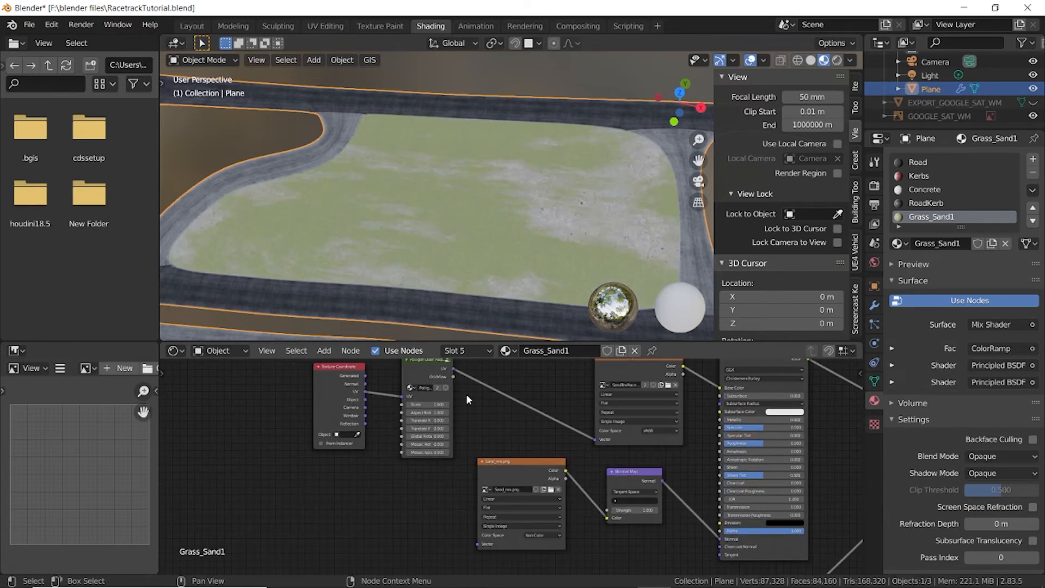
drag(452, 367, 477, 544)
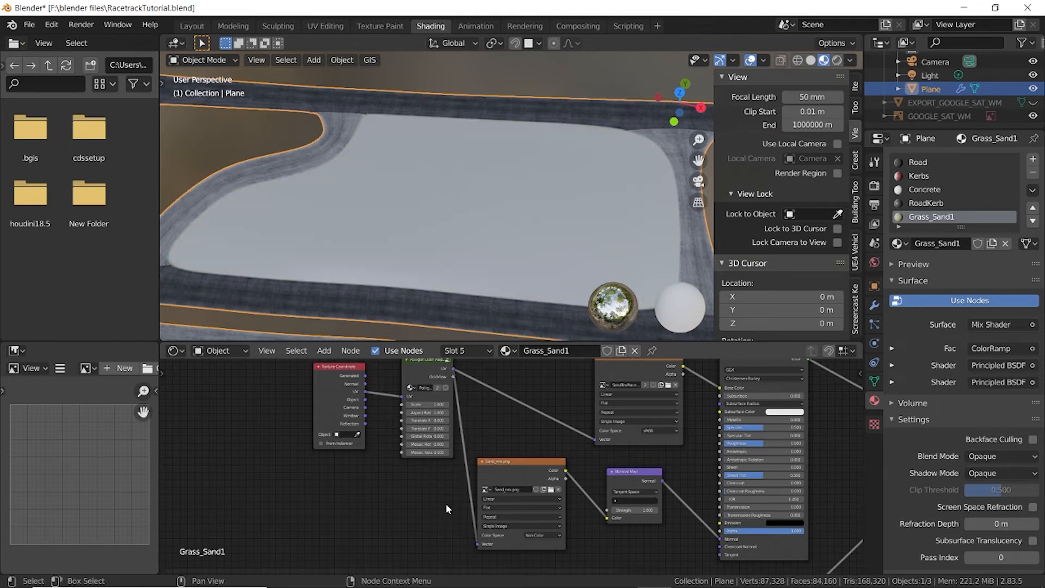
Set the sand Poliigon Uber Mapping node's Scale to 10.000 and inspect the sand texture up close in the viewport.
scroll(529, 440, down, 1)
mouse_move(530, 439)
middle_down()
mouse_move(525, 419)
mouse_move(526, 433)
middle_up()
scroll(462, 445, up, 5)
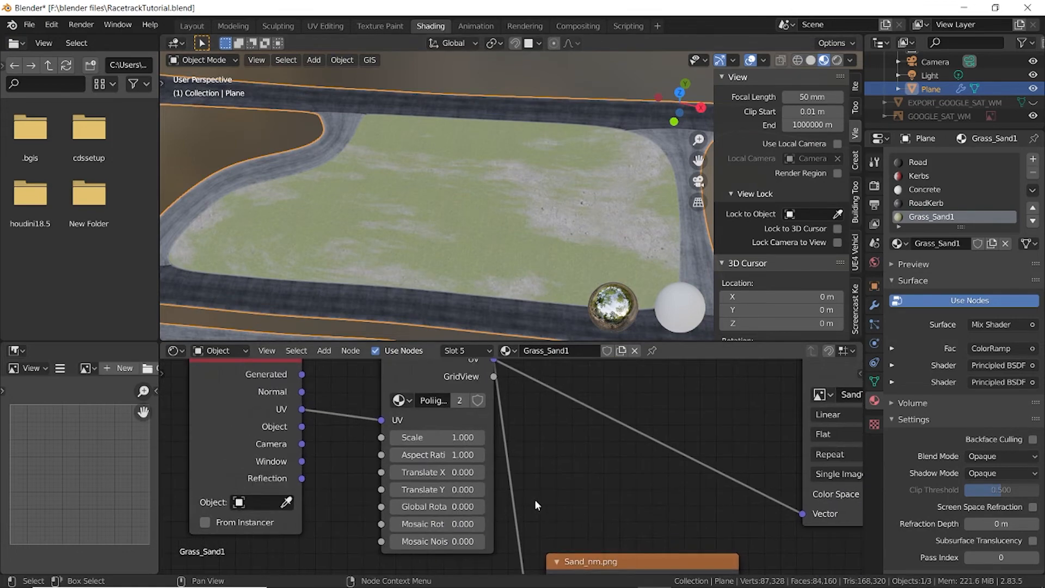
click(462, 437)
text(10)
key(Return)
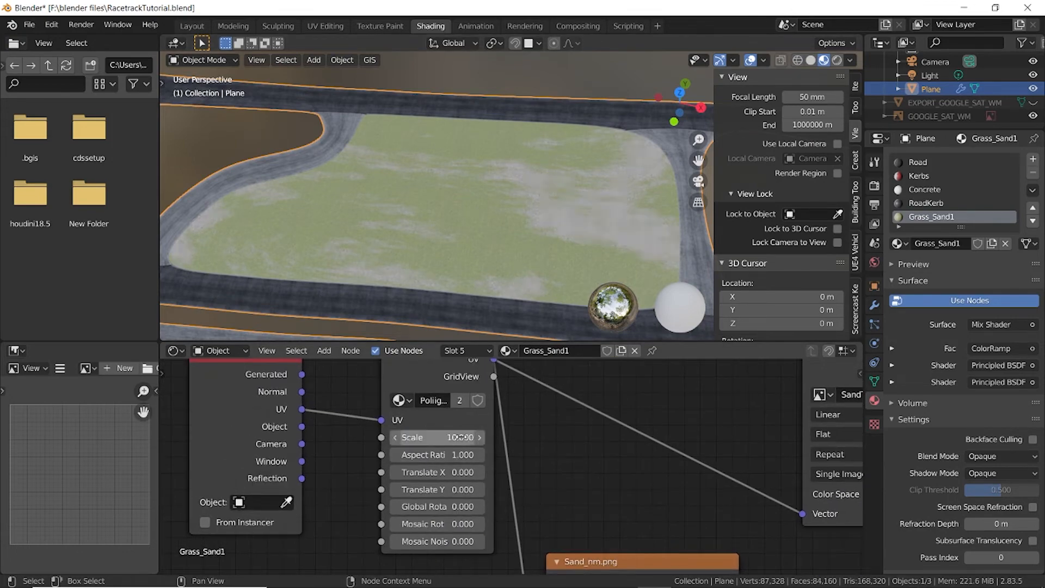
scroll(513, 215, up, 5)
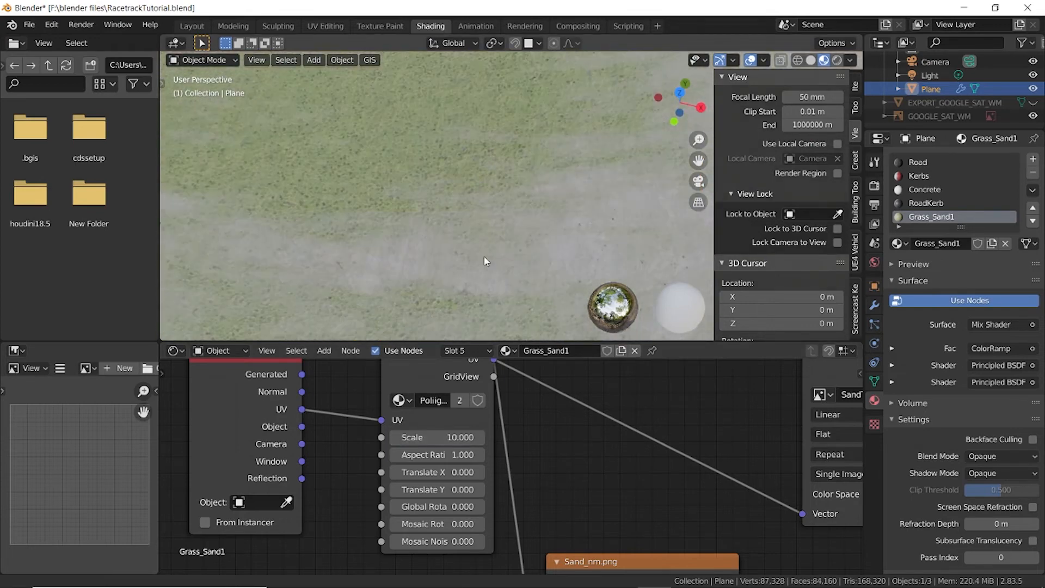
scroll(460, 253, down, 4)
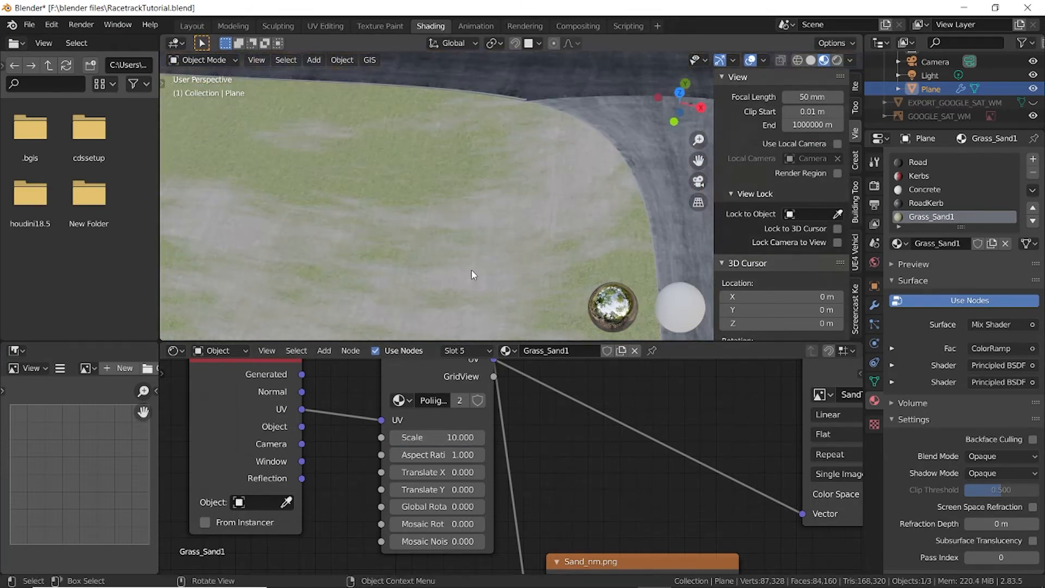
Replace the grass Mapping node with a duplicate of the Poliigon Uber Mapping node, placed beside the grass Texture Coordinate.
scroll(534, 476, down, 5)
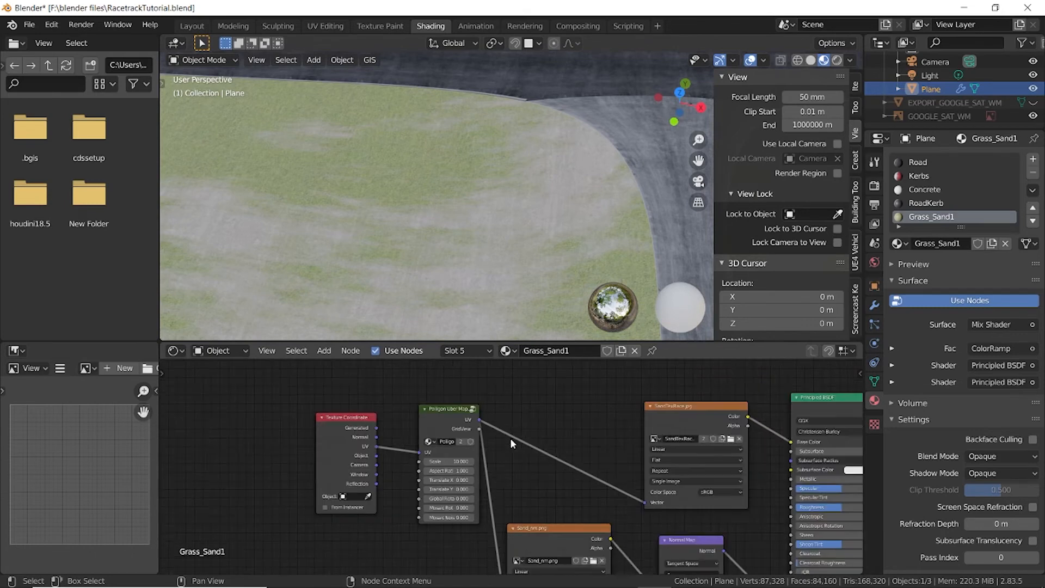
shift+middle_drag(510, 469, 505, 409)
click(442, 469)
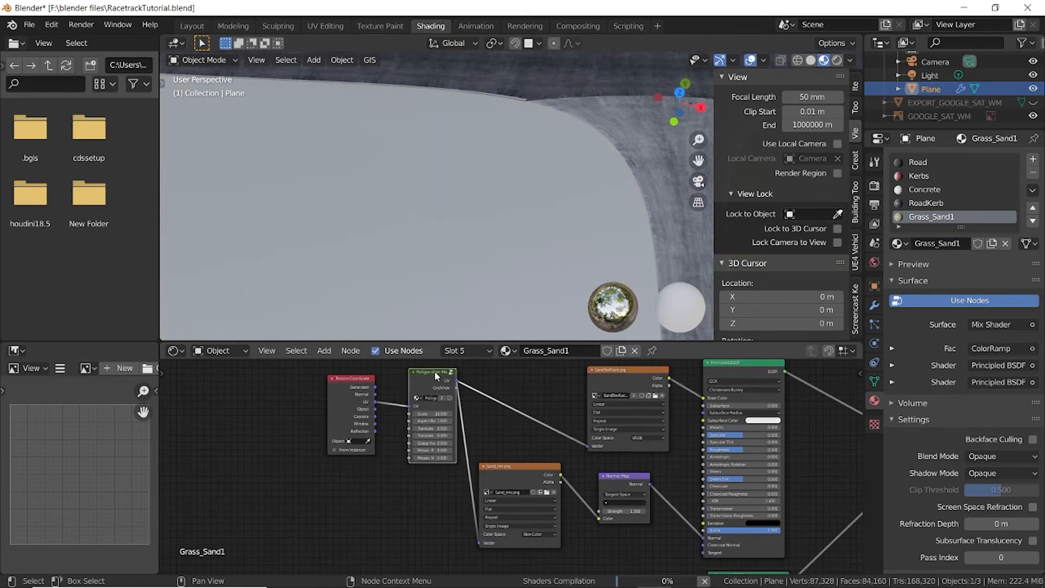
drag(435, 370, 436, 502)
scroll(531, 408, down, 2)
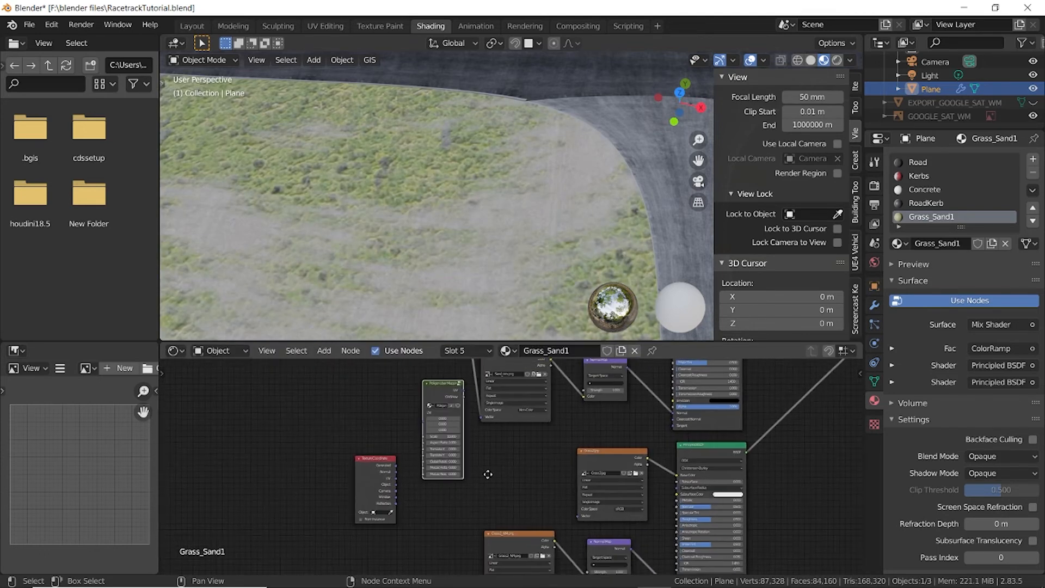
drag(445, 403, 444, 457)
Link the grass Texture Coordinate's UV output to the duplicated Poliigon Uber Mapping node's UV input.
scroll(485, 475, up, 3)
middle_drag(456, 567, 474, 481)
scroll(478, 482, up, 1)
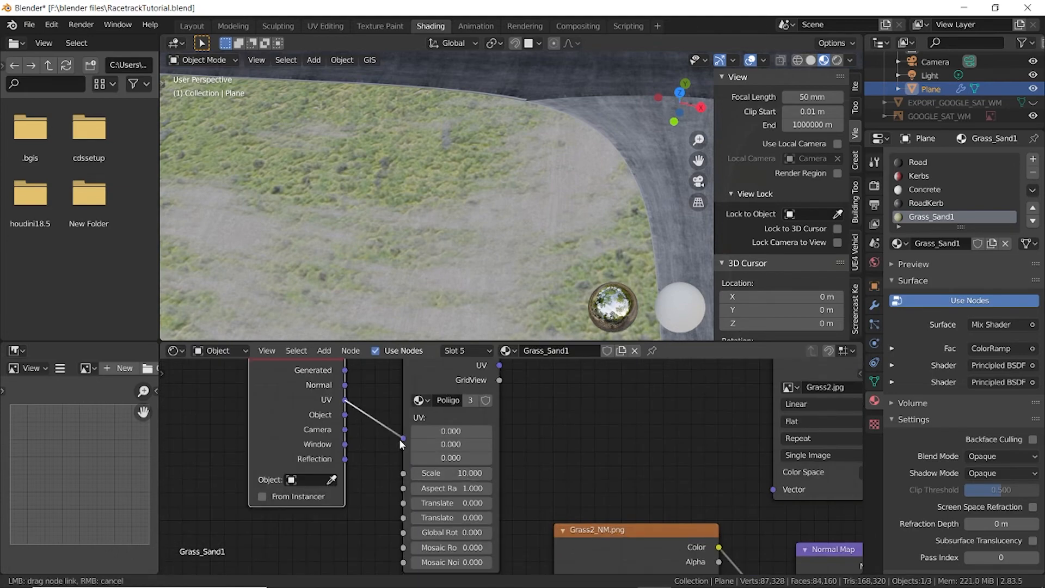
drag(400, 438, 403, 438)
Link the duplicated Poliigon Uber Mapping node's UV output to the Vector input of Grass2.jpg.
scroll(609, 451, down, 1)
middle_drag(608, 452, 506, 423)
drag(585, 452, 655, 481)
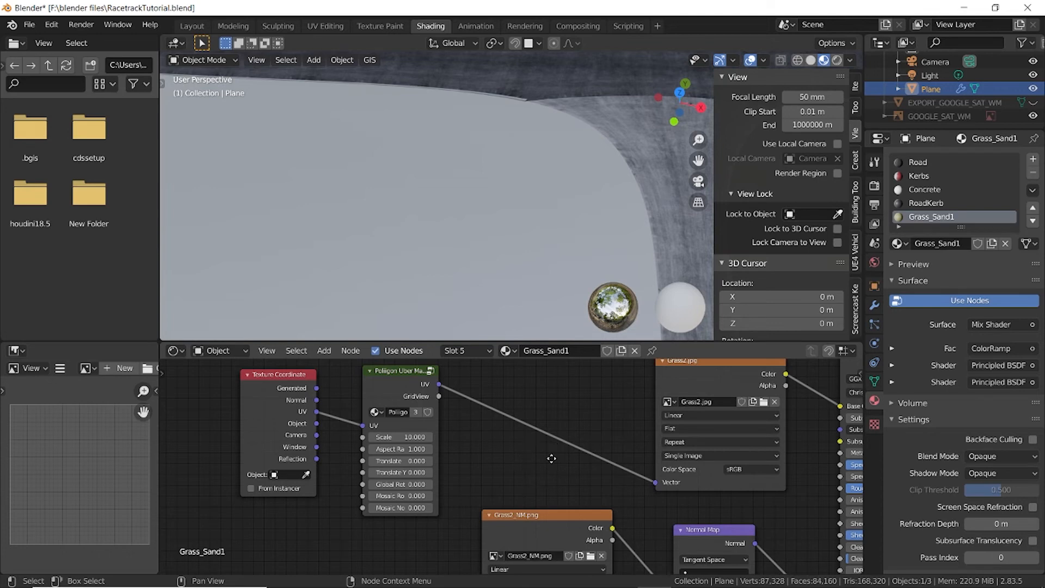
middle_drag(544, 459, 540, 458)
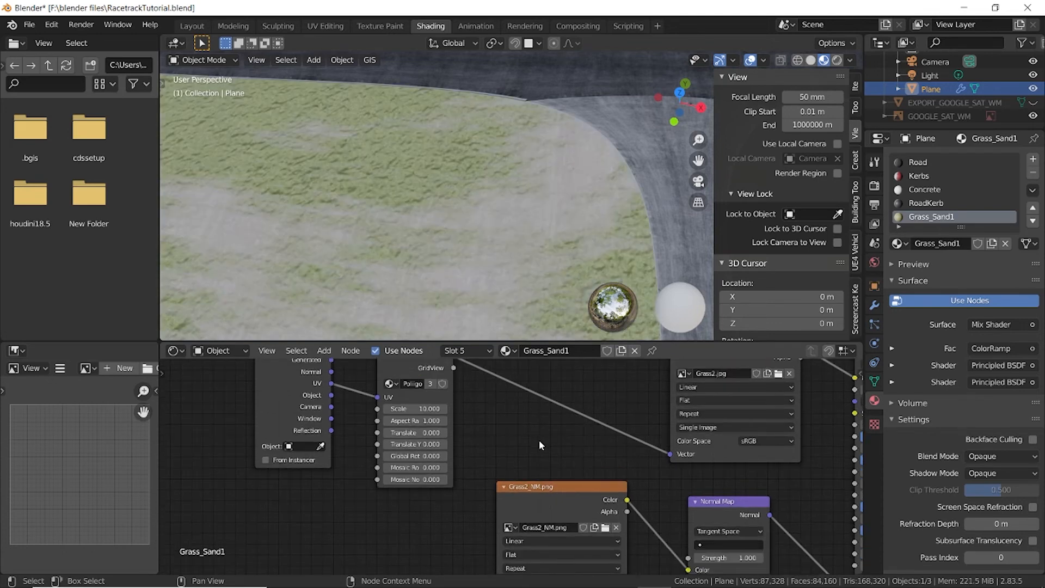
Link the grass Poliigon Uber Mapping node's UV output to the Vector input of Grass2_NM.png.
scroll(506, 417, down, 1)
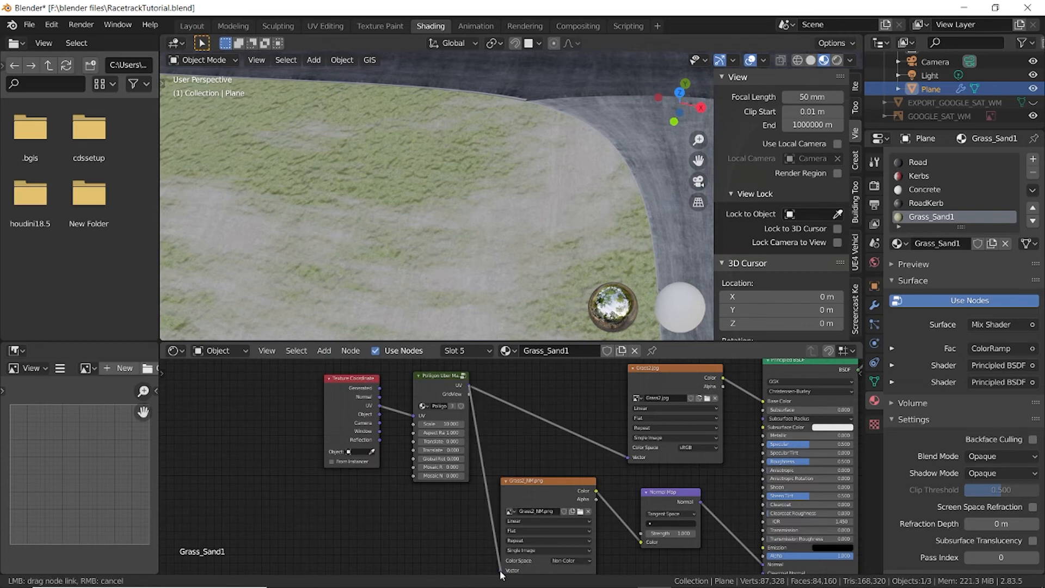
drag(501, 576, 501, 570)
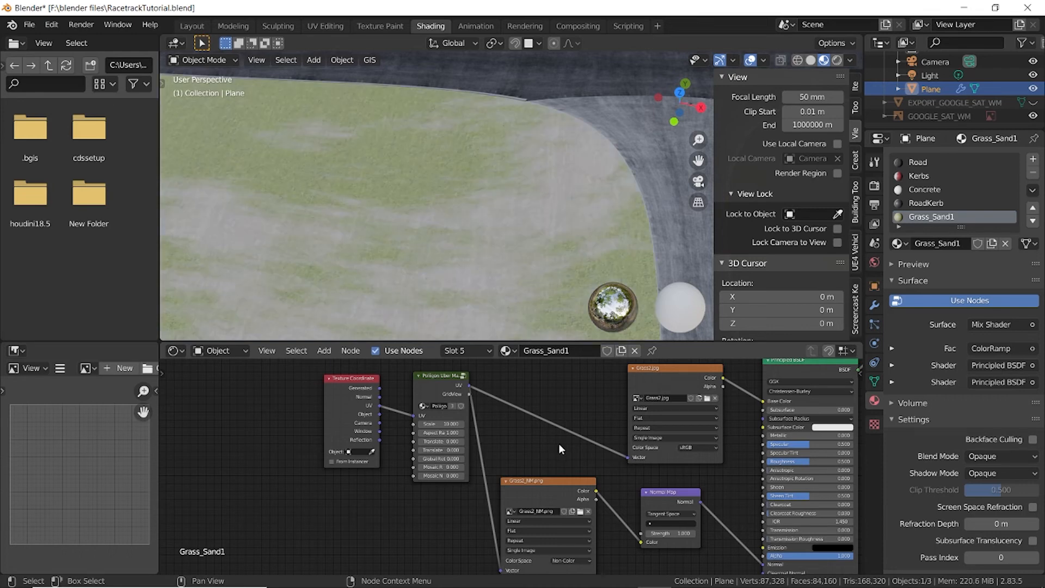
Set the grass Poliigon Uber Mapping node's Mosaic Rotation to 0.600 and its Mosaic Noise to 0.800.
scroll(452, 465, up, 5)
middle_drag(461, 421, 540, 470)
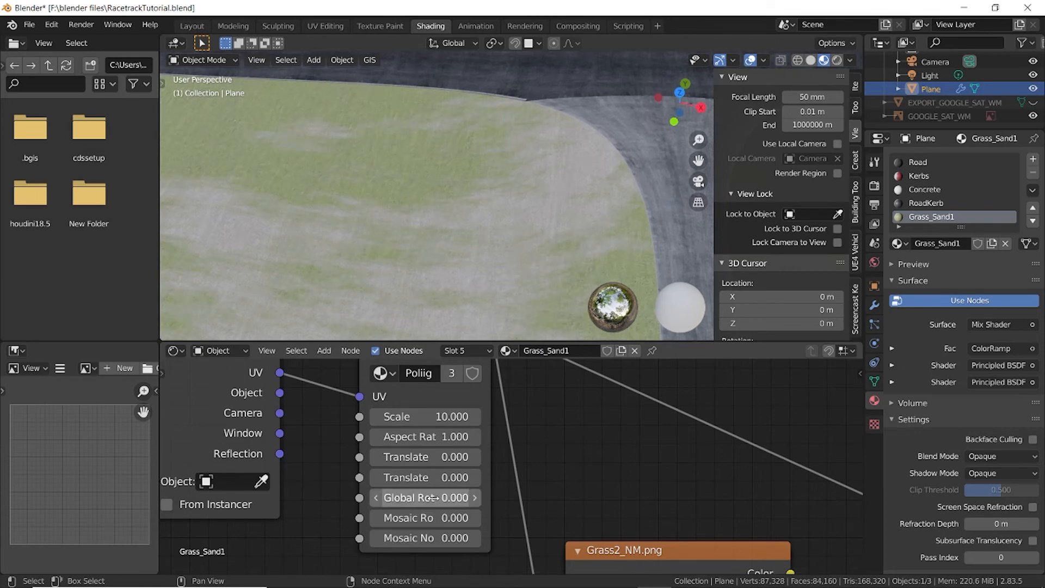
click(474, 517)
click(474, 517)
click(474, 517)
click(474, 517)
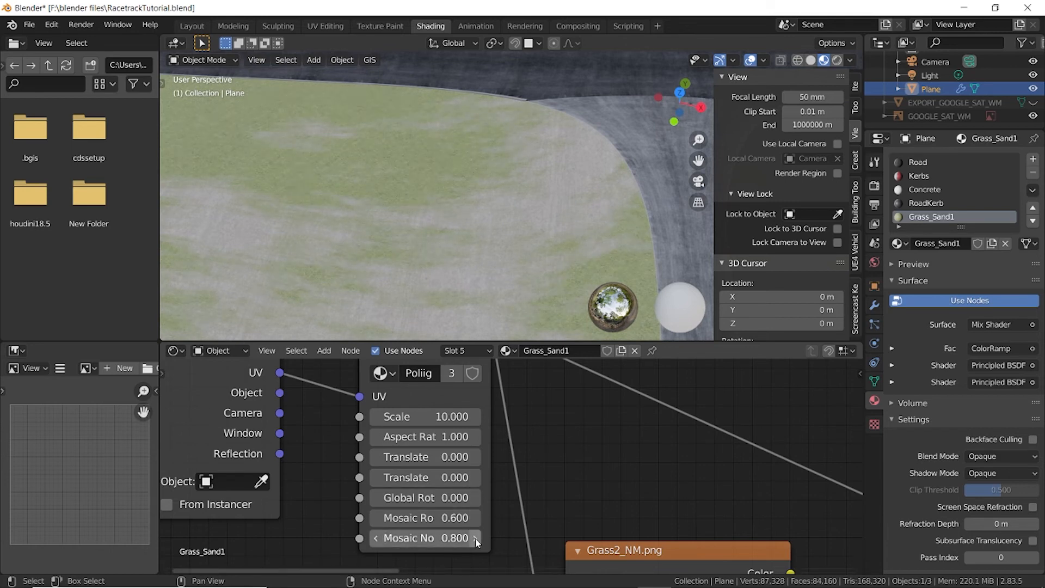
click(475, 538)
click(475, 538)
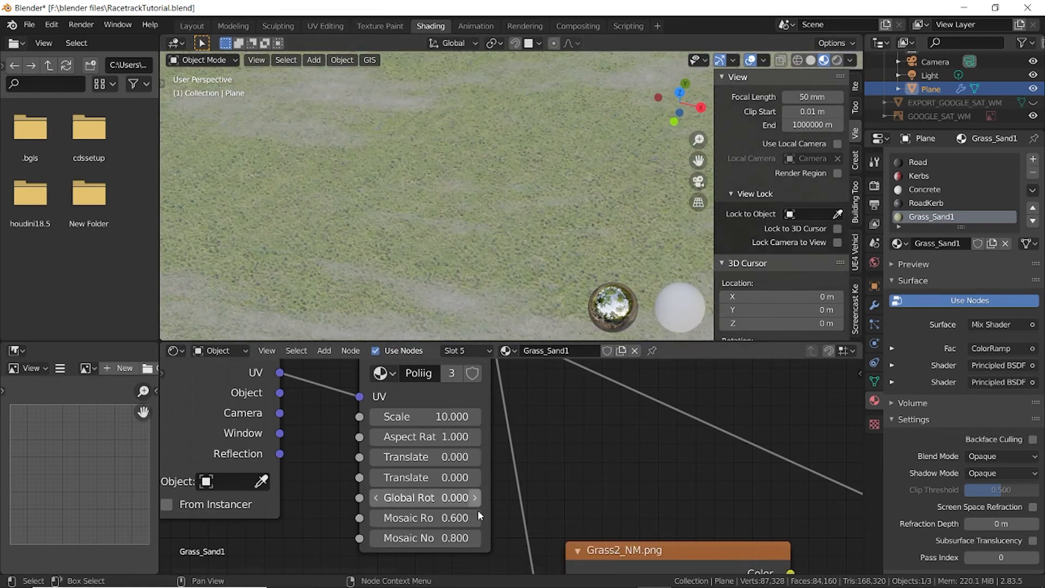
Raise the grass mapping node's Mosaic Rotation to 0.900 and check the grass tiling in the viewport.
click(477, 517)
click(476, 517)
click(476, 517)
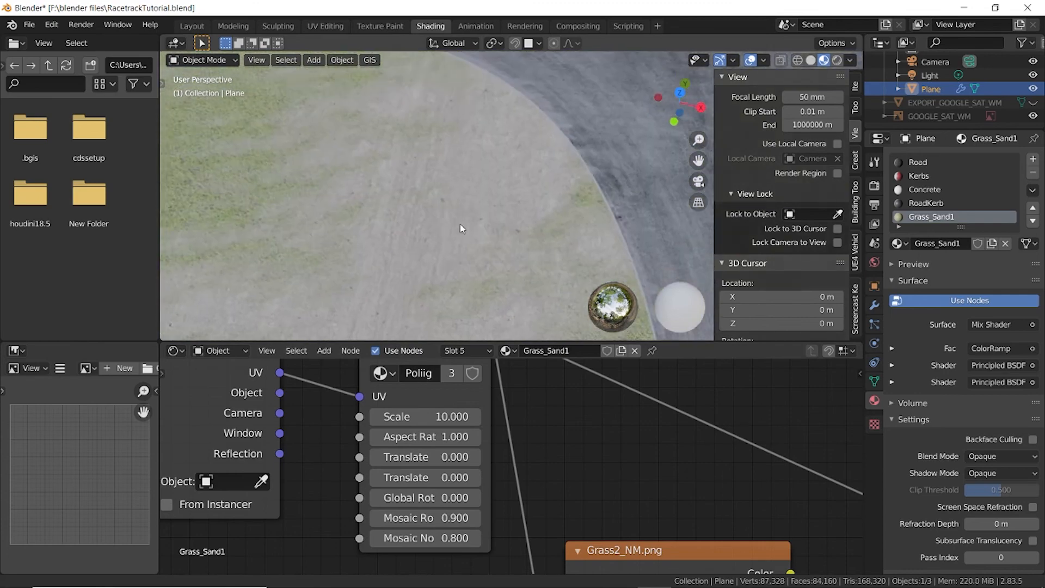
scroll(463, 227, up, 2)
scroll(520, 420, down, 9)
scroll(366, 218, down, 8)
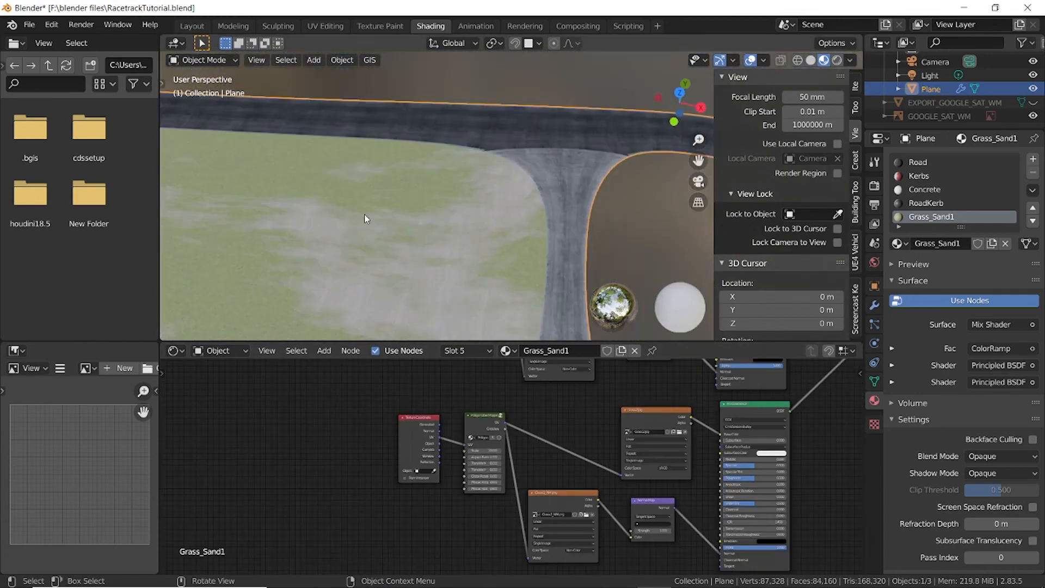
Set the sand Poliigon Uber Mapping node's Mosaic Rotation to 0.800 and inspect the ground texture in the viewport.
scroll(364, 218, up, 3)
scroll(521, 455, up, 8)
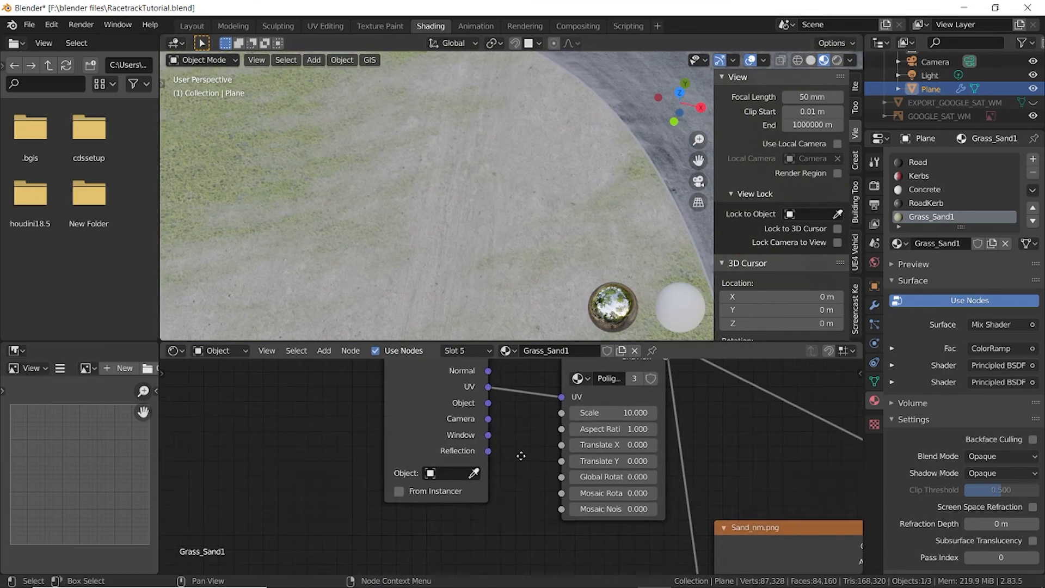
scroll(437, 477, up, 4)
middle_drag(521, 455, 445, 472)
click(612, 527)
click(613, 526)
click(613, 527)
click(612, 527)
click(612, 526)
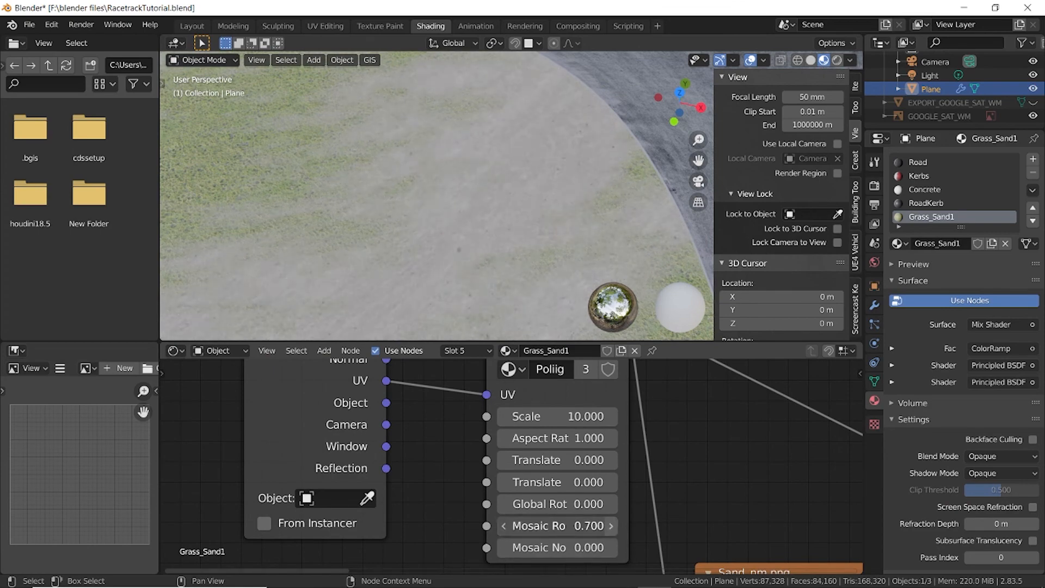
click(613, 526)
scroll(420, 203, up, 2)
shift+middle_drag(420, 203, 431, 238)
scroll(488, 206, down, 5)
scroll(432, 238, up, 4)
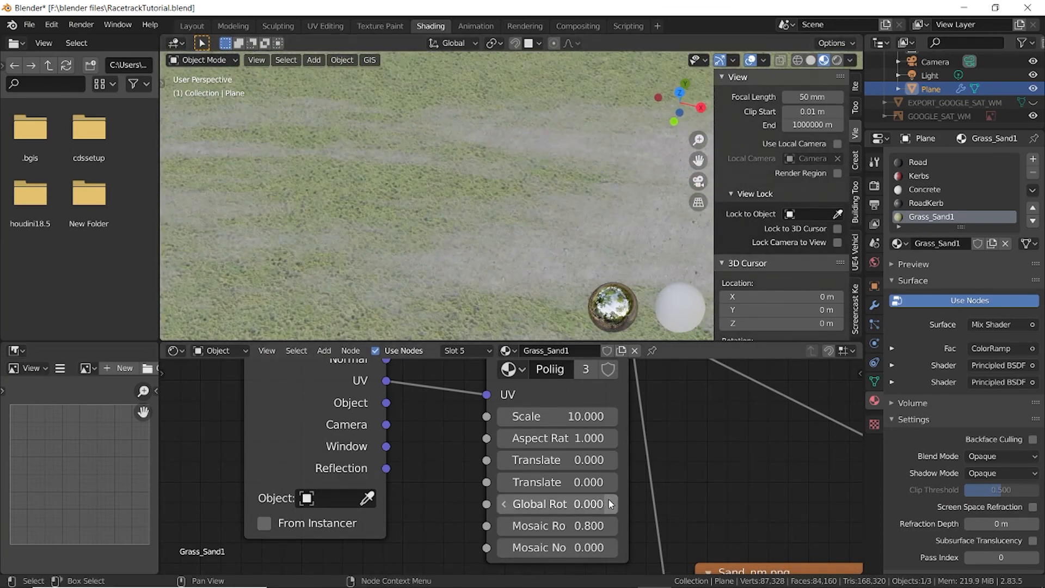
Set the sand Poliigon Uber Mapping node's Mosaic Noise to 0.800 and inspect the sand up close.
scroll(447, 230, down, 5)
scroll(566, 435, down, 4)
middle_drag(633, 375, 599, 381)
scroll(517, 467, up, 4)
click(502, 469)
click(502, 470)
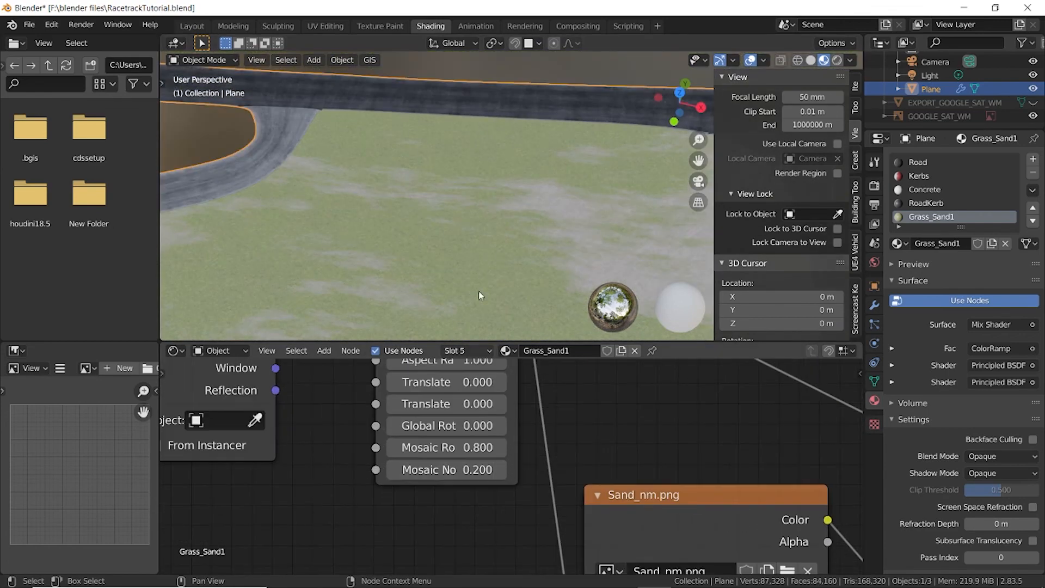
scroll(473, 281, up, 4)
click(501, 470)
click(501, 470)
click(501, 470)
double_click(501, 470)
click(501, 470)
scroll(383, 180, down, 3)
shift+middle_drag(383, 179, 458, 155)
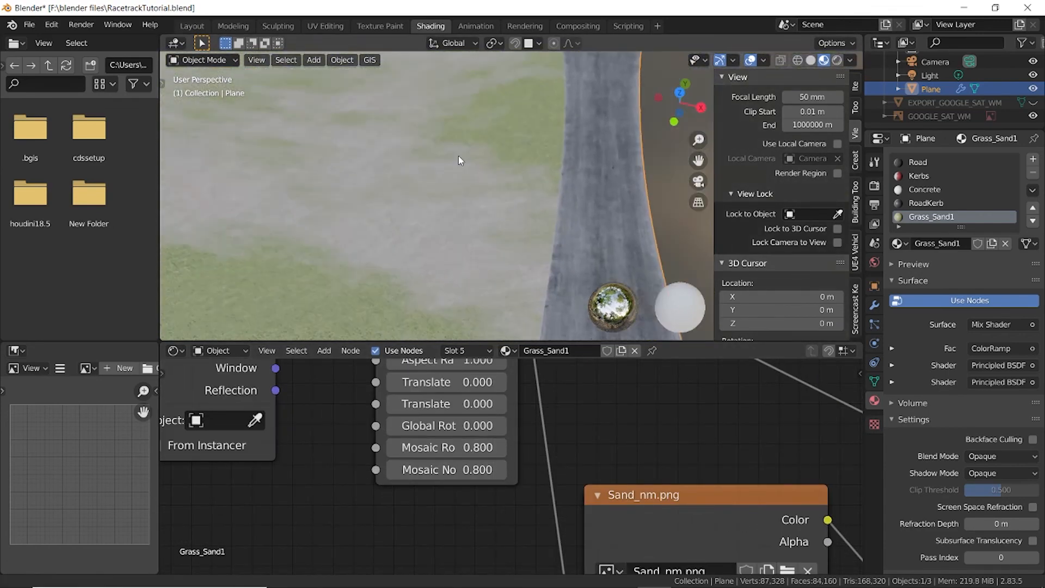
scroll(473, 196, up, 7)
Nudge the black stop of the ColorRamp fed by the Noise Texture slightly toward the white stop.
scroll(495, 424, down, 4)
middle_drag(516, 476, 452, 548)
middle_drag(707, 386, 536, 463)
scroll(586, 423, up, 3)
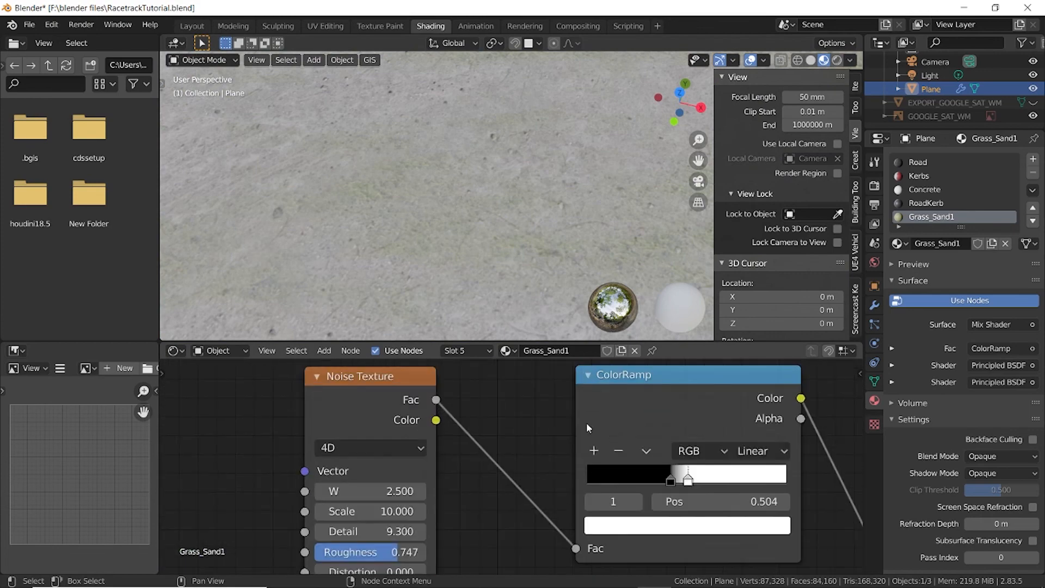
drag(671, 480, 673, 481)
Set the Noise Texture's Detail to 9.600 and Roughness to 1.000, and check the grass and sand blend.
middle_drag(505, 382, 598, 506)
scroll(447, 523, down, 7)
scroll(580, 437, up, 8)
scroll(597, 506, up, 1)
click(550, 525)
click(551, 527)
click(552, 528)
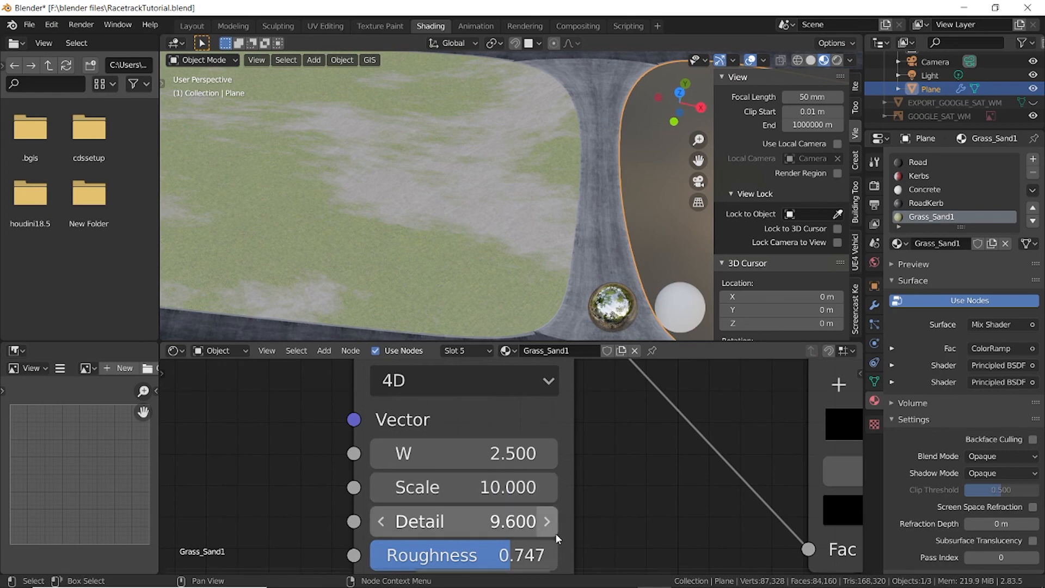
drag(558, 539, 593, 539)
scroll(473, 274, up, 5)
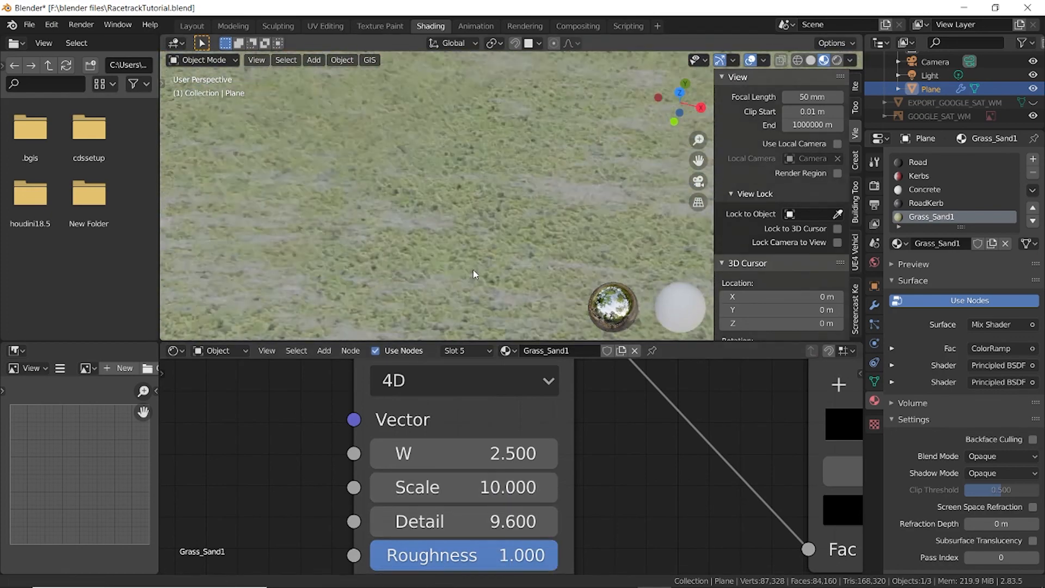
Shift the ColorRamp's black stop toward white and its white stop to position 0.518, and review the whole infield.
scroll(474, 274, down, 4)
middle_drag(635, 462, 380, 457)
scroll(520, 485, down, 3)
middle_drag(544, 265, 521, 258)
drag(595, 448, 604, 448)
drag(605, 448, 644, 449)
middle_drag(384, 209, 445, 219)
scroll(432, 247, down, 6)
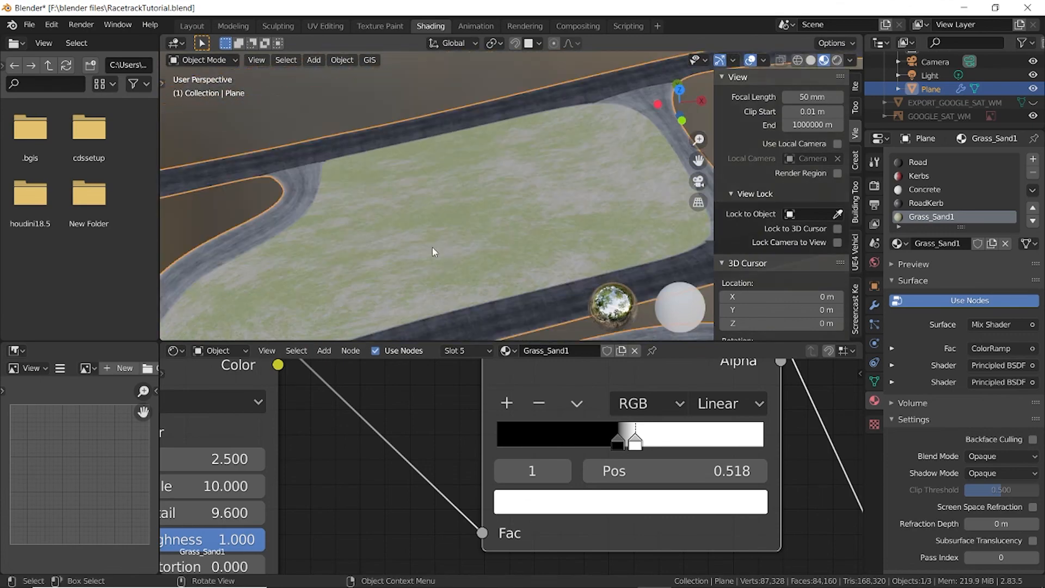
scroll(329, 454, down, 8)
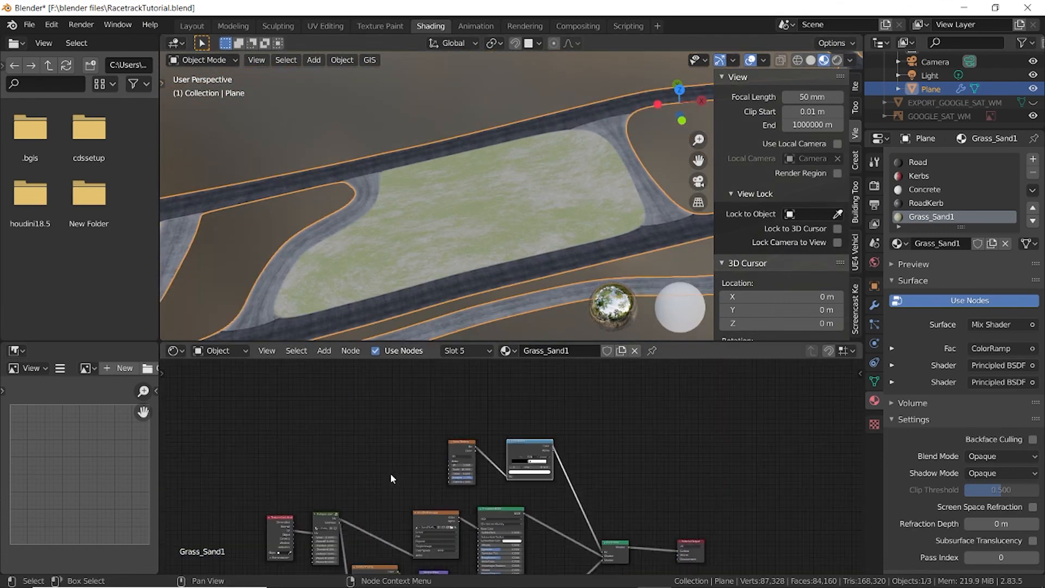